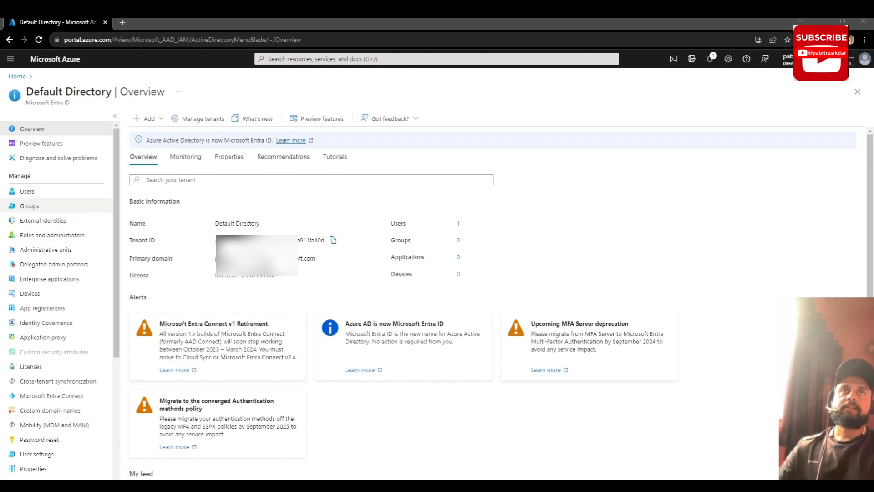
Step: Go to the directory's Users list and bring up the New user options
click(50, 193)
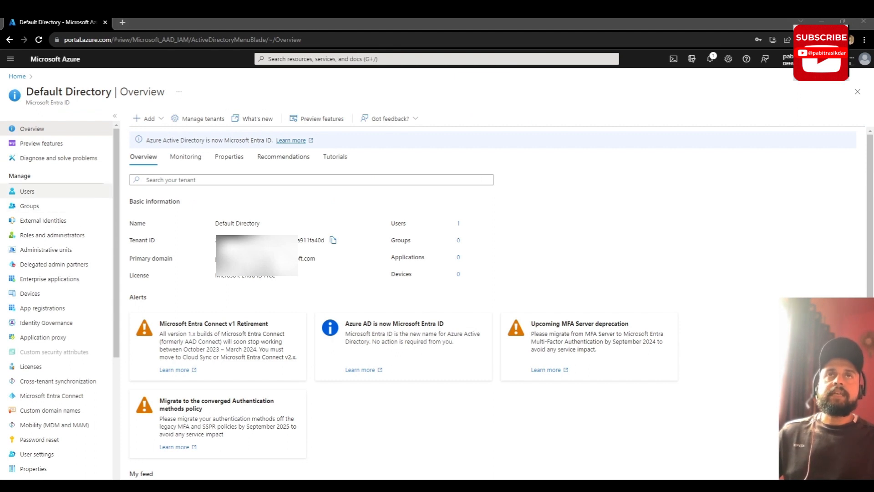
click(27, 191)
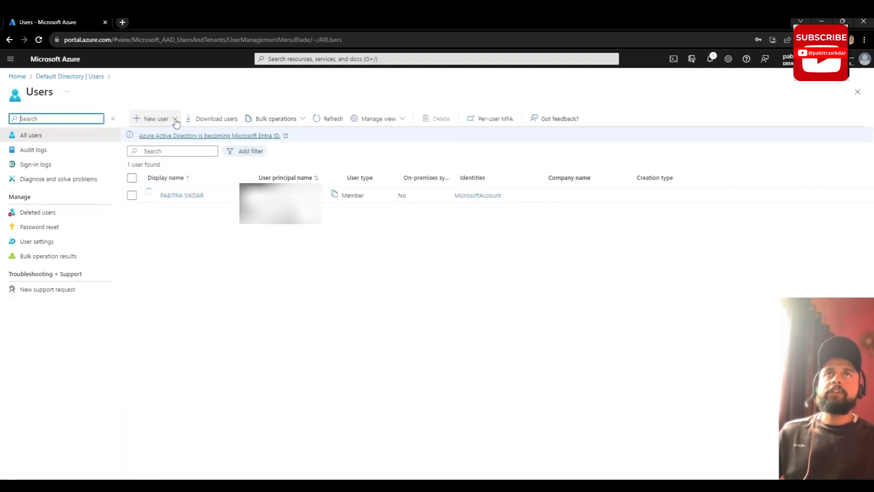
click(176, 120)
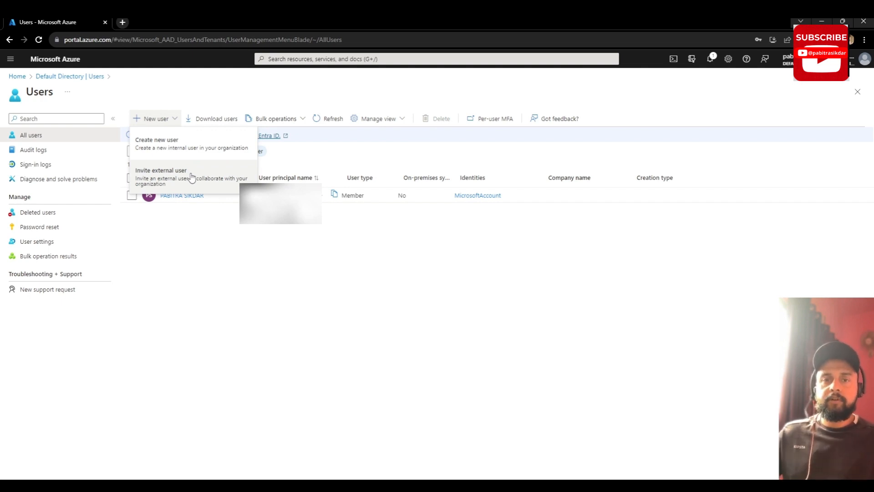
Step: Create a new internal user with principal name Test1 and display name Testuser1
click(191, 144)
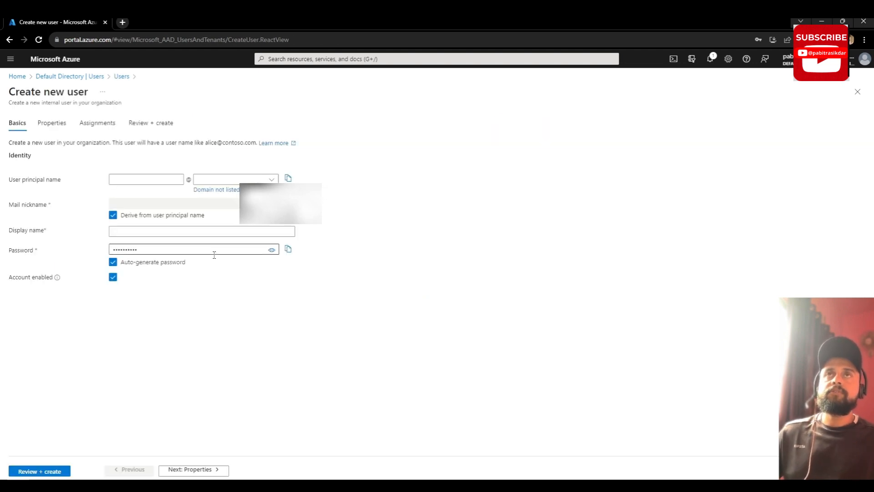
click(143, 178)
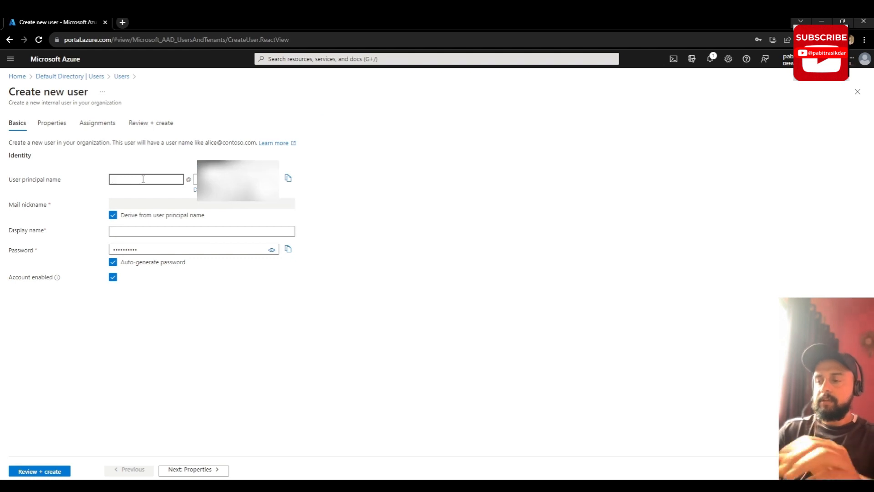
text(Test1)
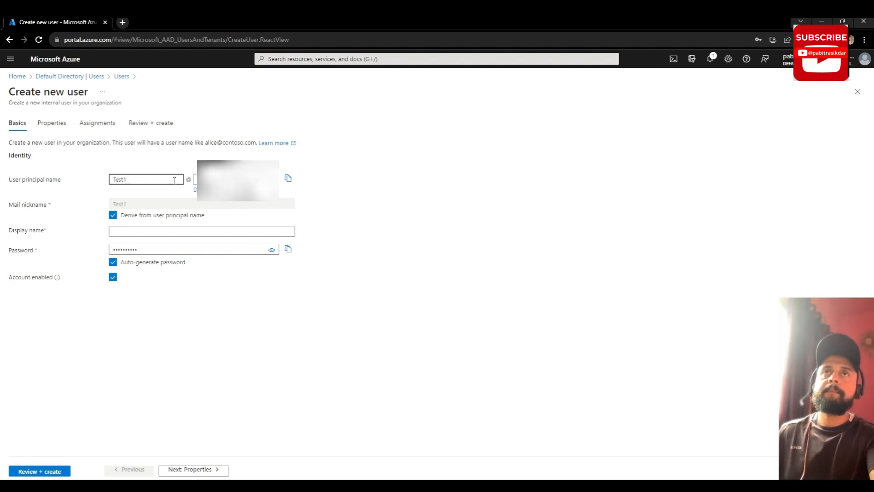
click(166, 229)
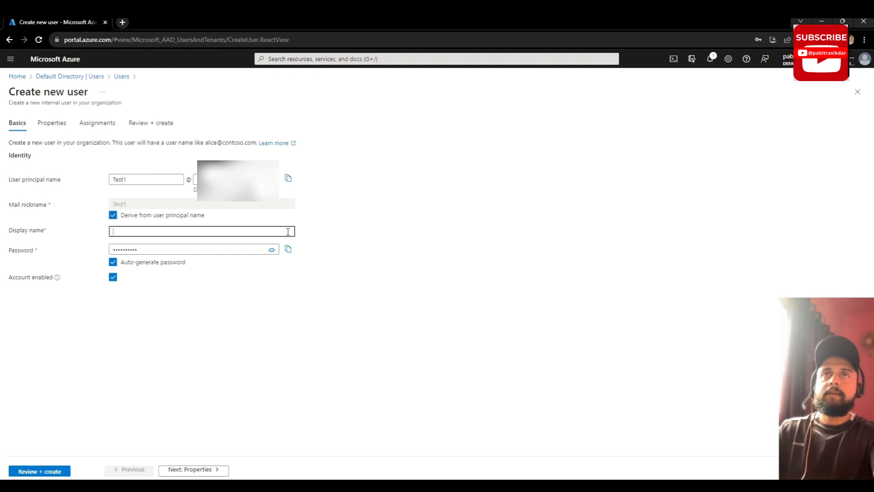
text(Tes)
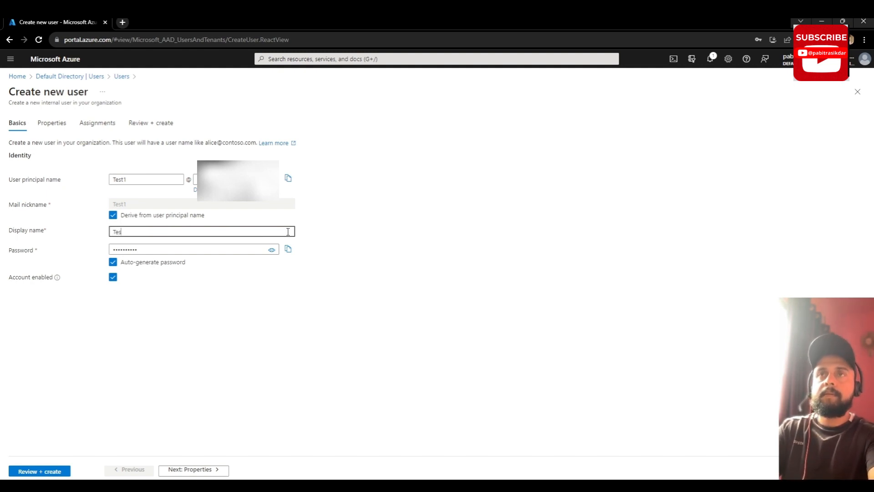
text(t)
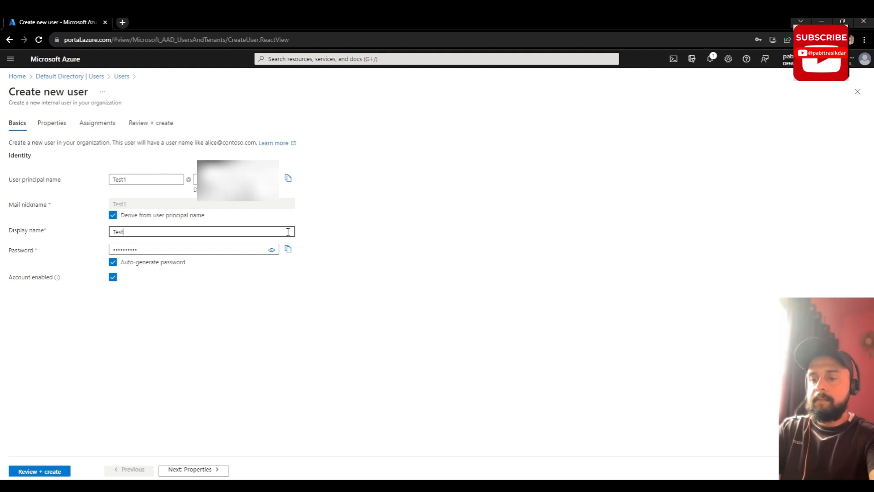
text(user1)
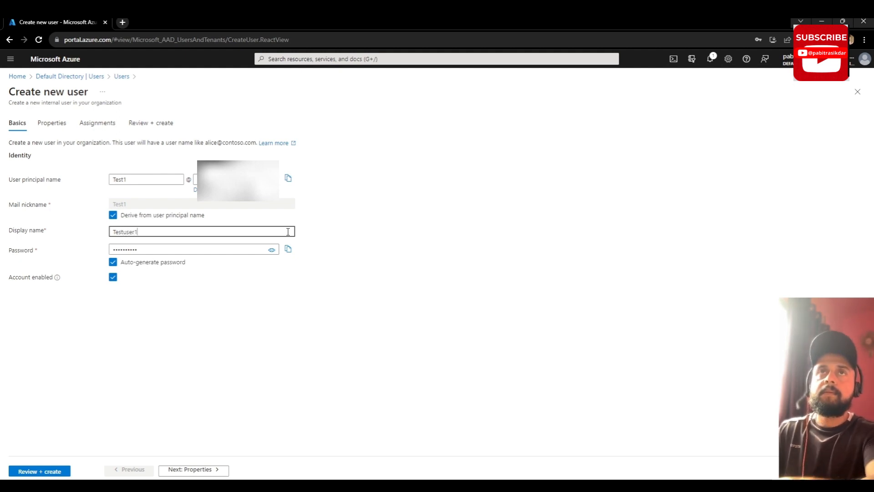
Step: Inspect the auto-generated password, then turn off automatic password generation
drag(253, 250, 102, 250)
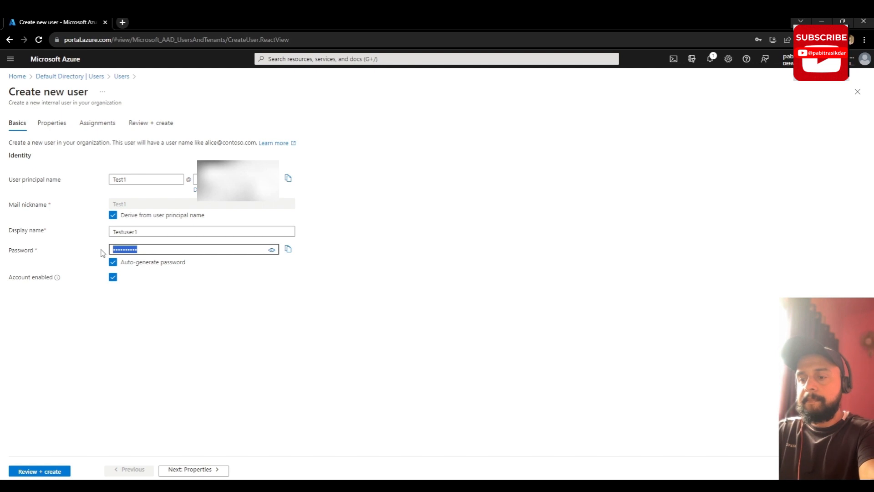
click(261, 305)
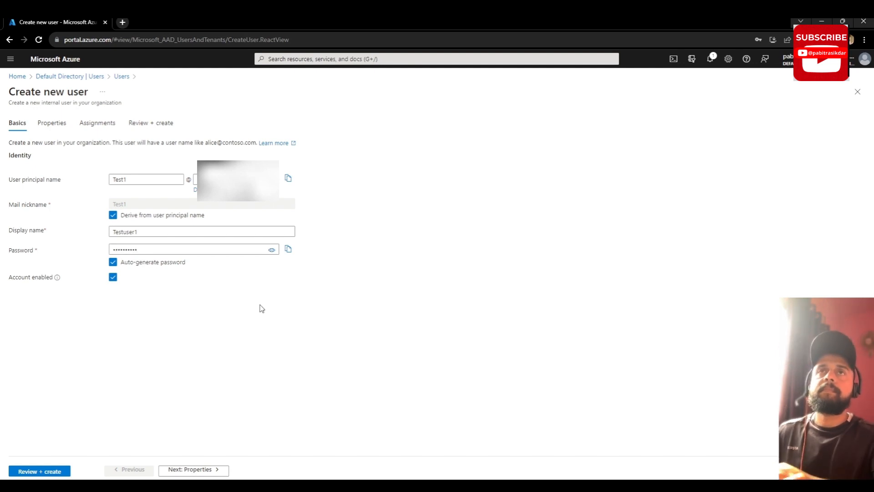
drag(170, 249, 66, 244)
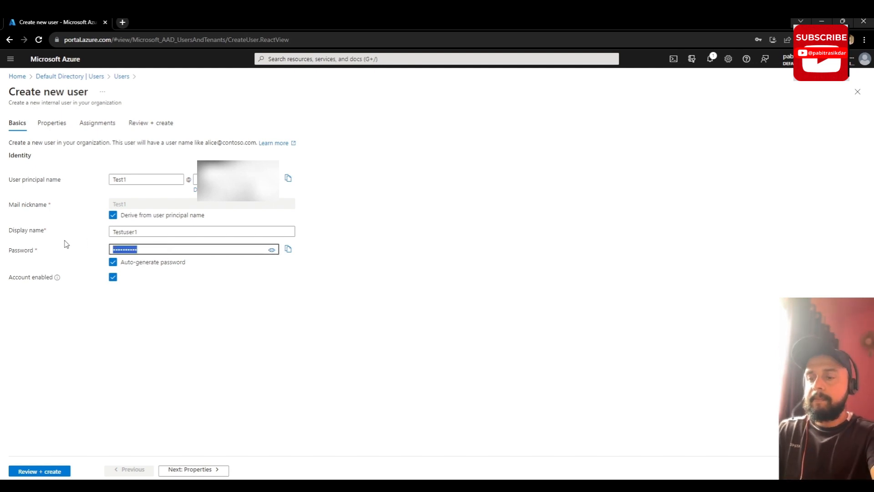
click(178, 331)
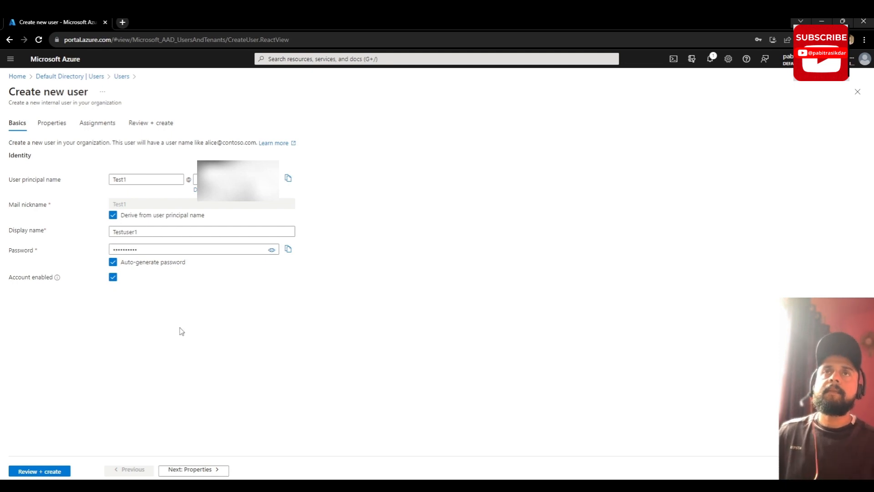
click(117, 264)
Step: Enter a custom password, replacing the rejected weak one, and go to Properties
click(138, 252)
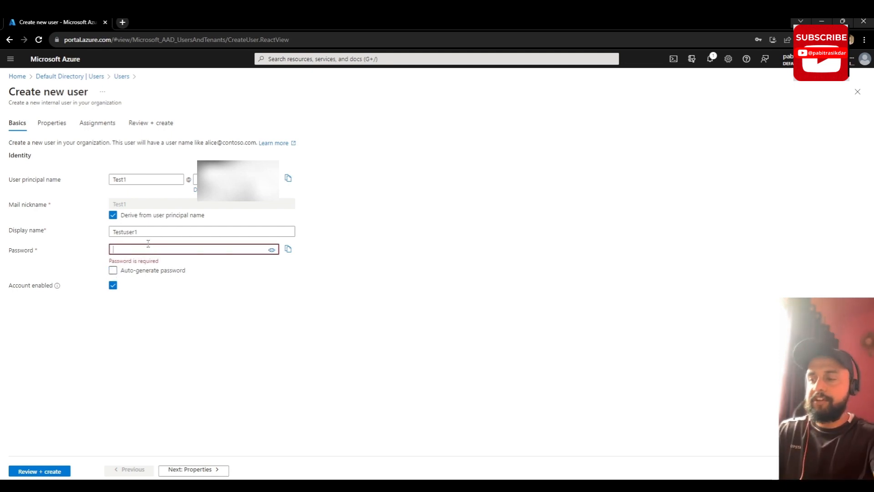
text(••••••••)
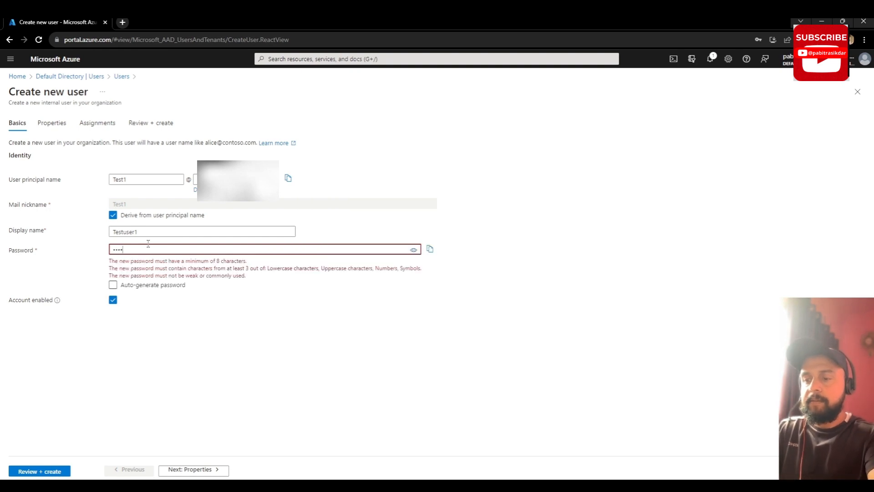
text(•••••)
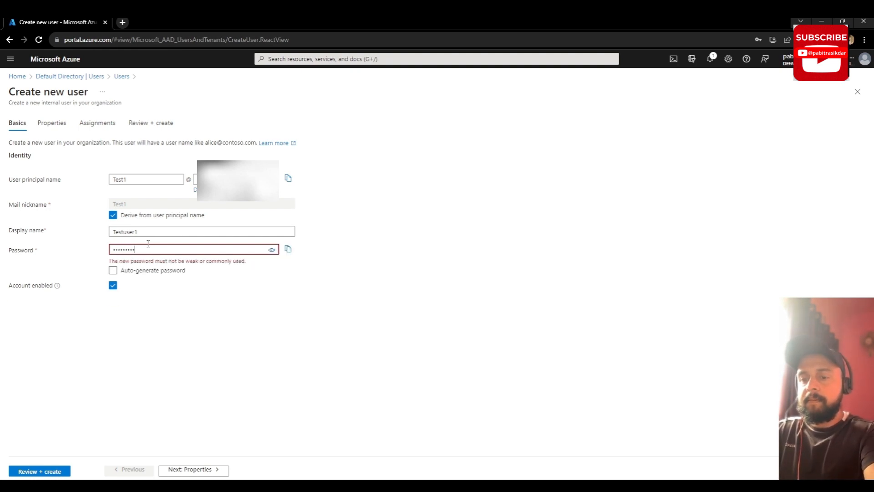
text(•)
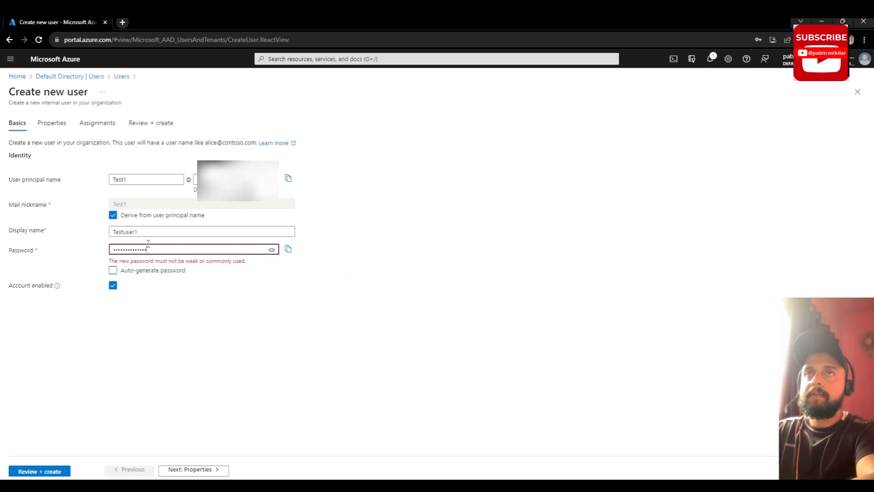
text(••)
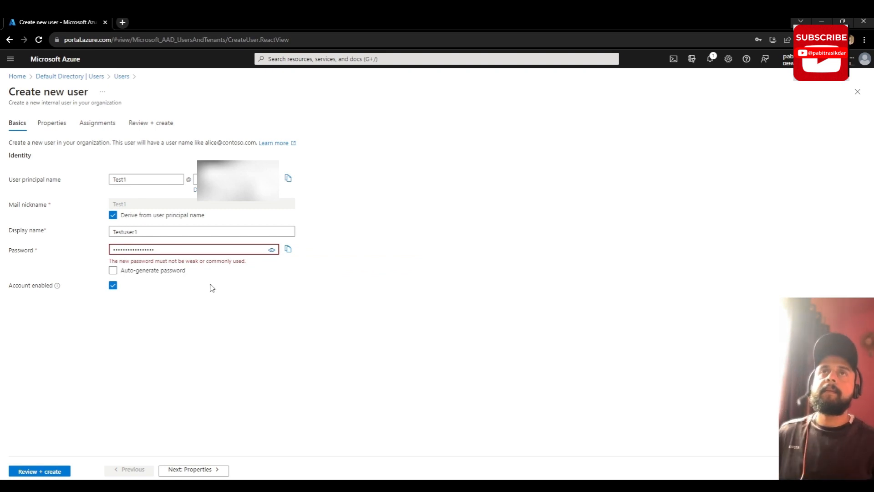
click(212, 287)
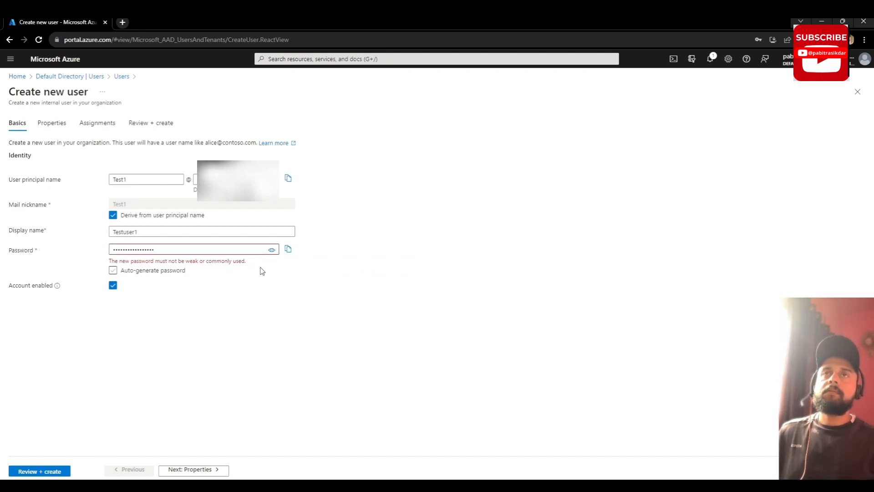
drag(202, 255, 102, 256)
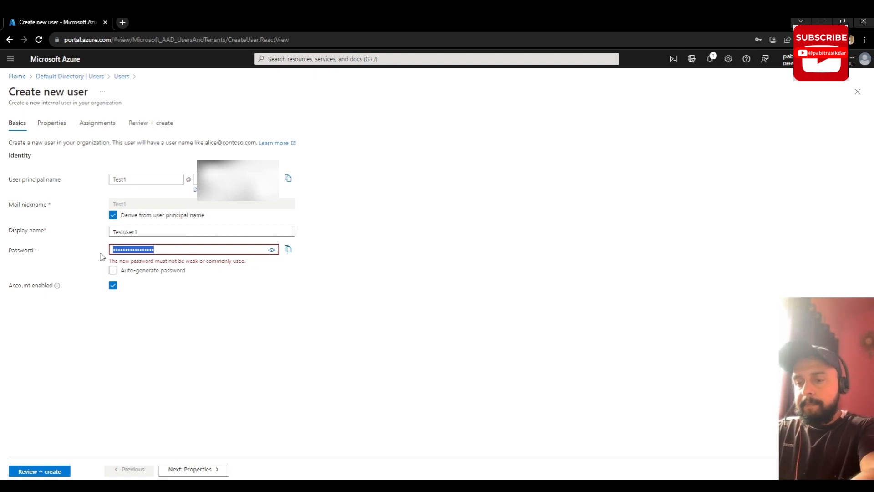
text(•••)
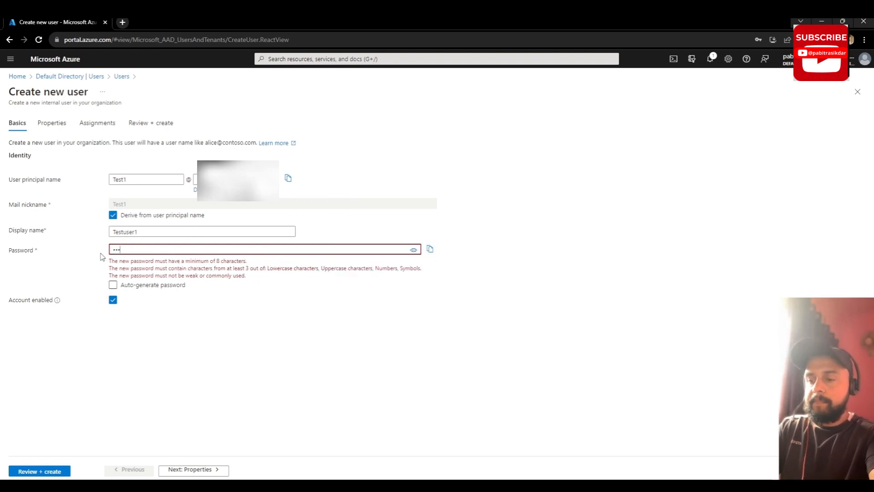
text(•••••••••)
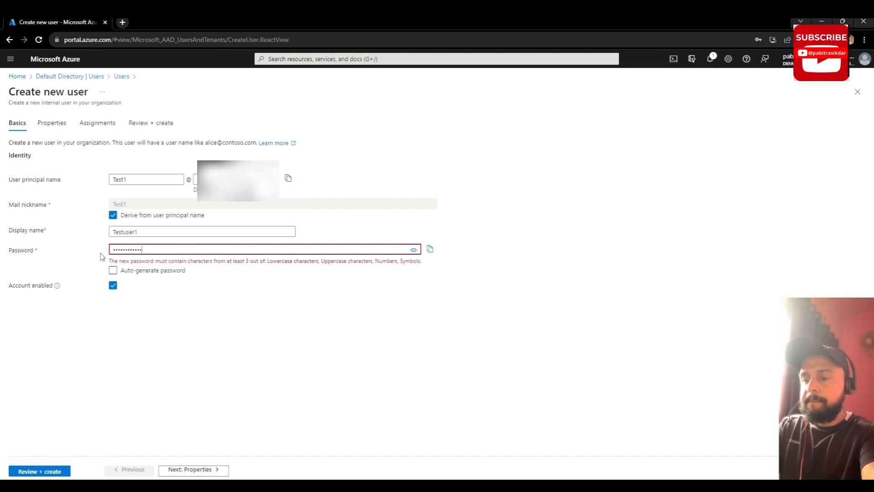
text(••)
click(198, 308)
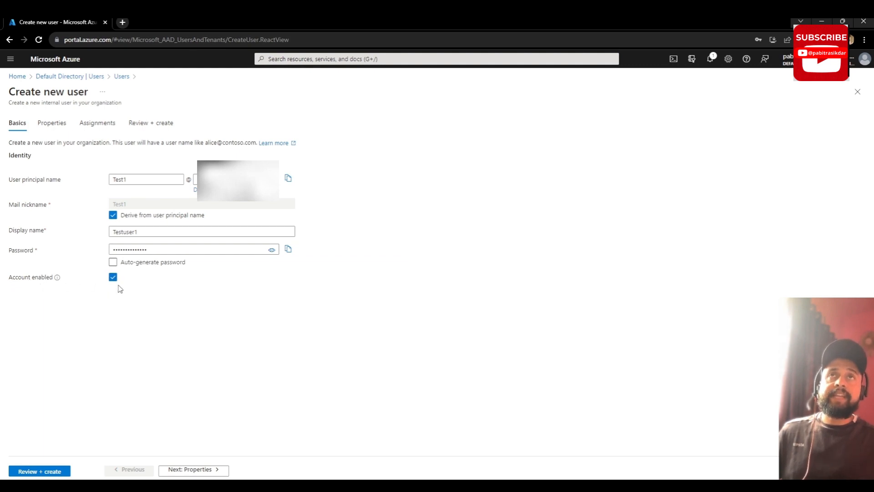
click(51, 124)
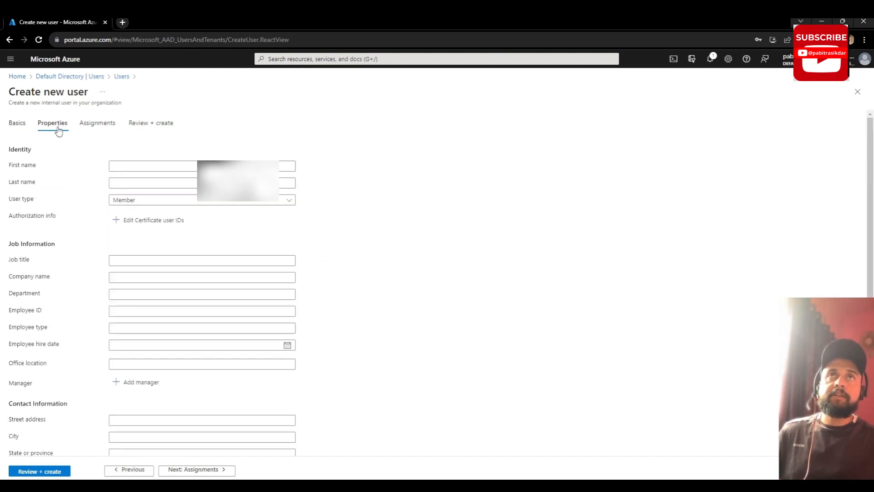
Step: Set first name Test and last name user, keeping user type Member
click(147, 166)
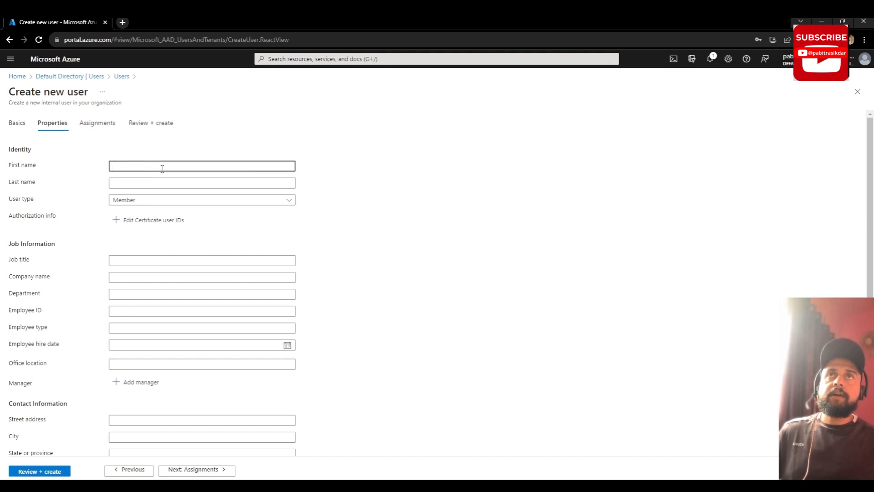
click(134, 184)
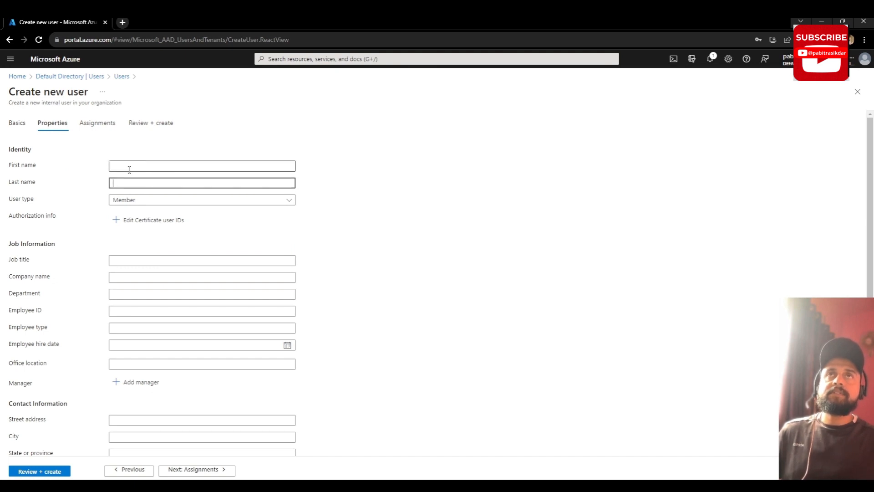
click(177, 168)
click(341, 190)
click(286, 166)
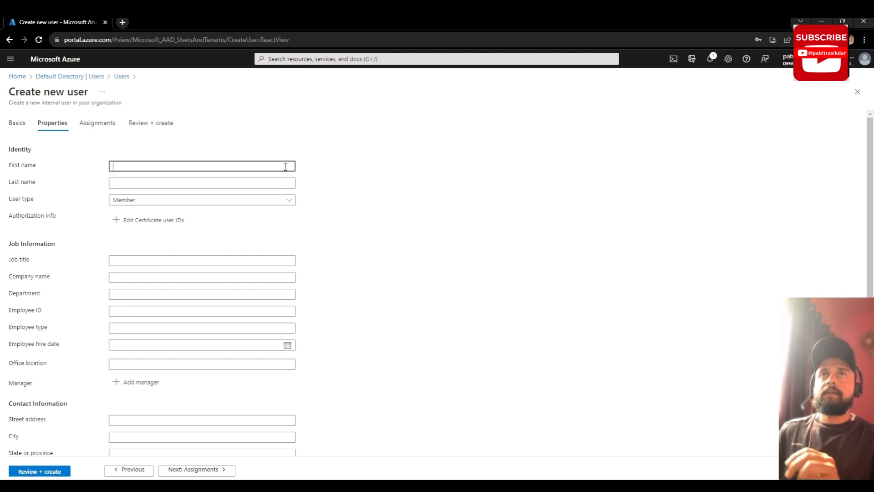
text(Test)
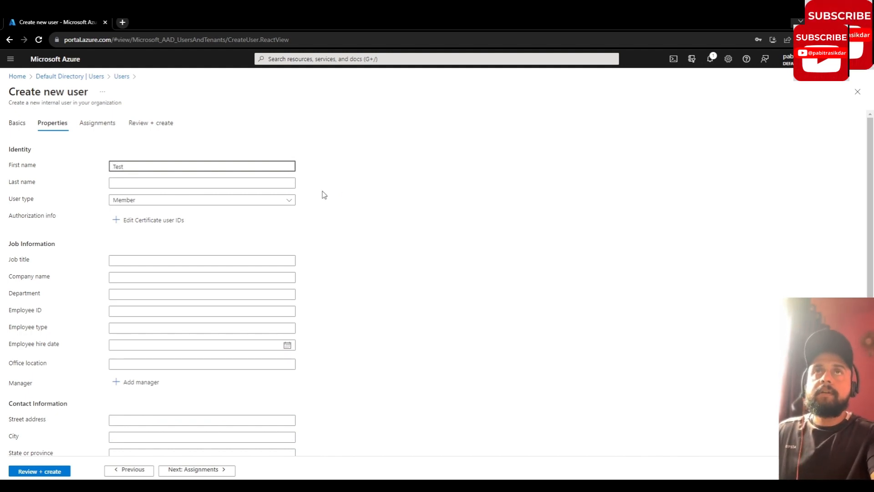
click(275, 182)
text(user)
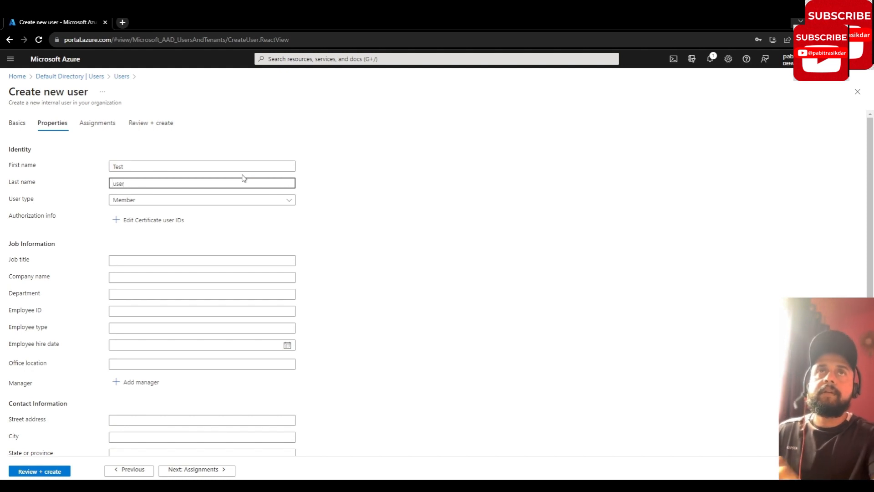
click(290, 201)
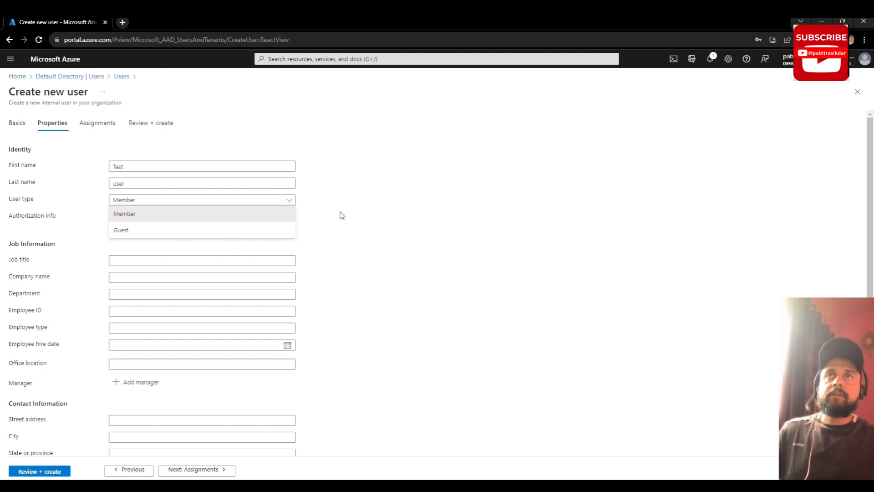
click(355, 215)
Step: Enter job title 'software engineer' and company name 'XYZ'
scroll(206, 265, down, 1)
scroll(206, 265, down, 1)
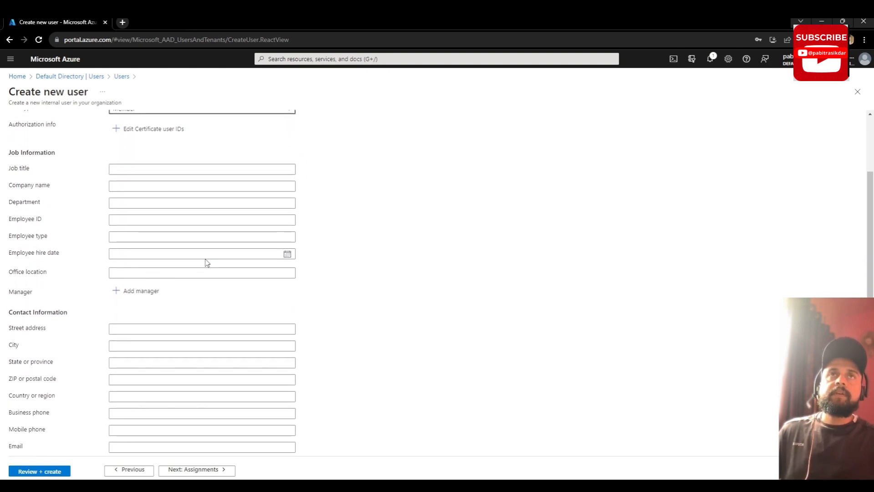
click(160, 170)
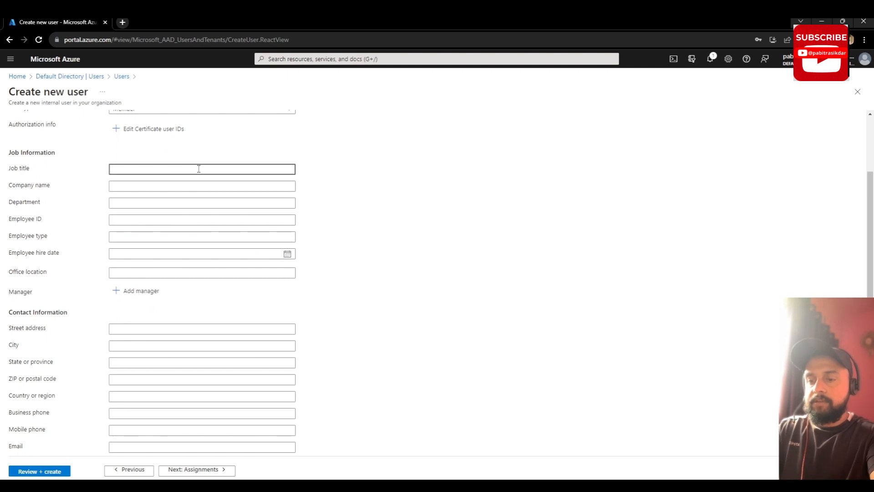
text(software )
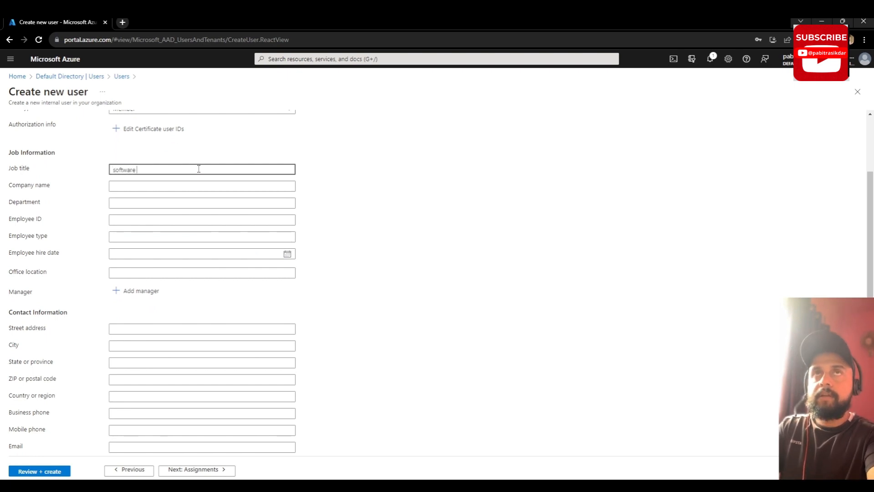
text(engineer)
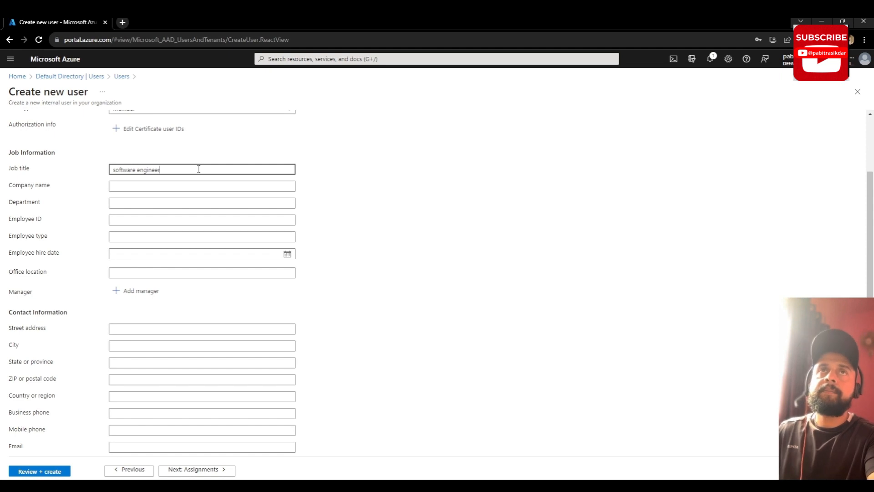
click(210, 186)
click(210, 186)
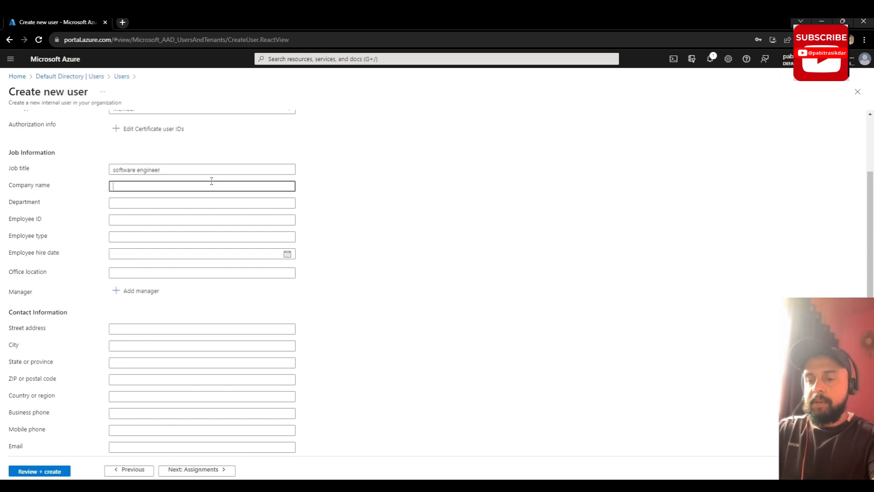
text(xY)
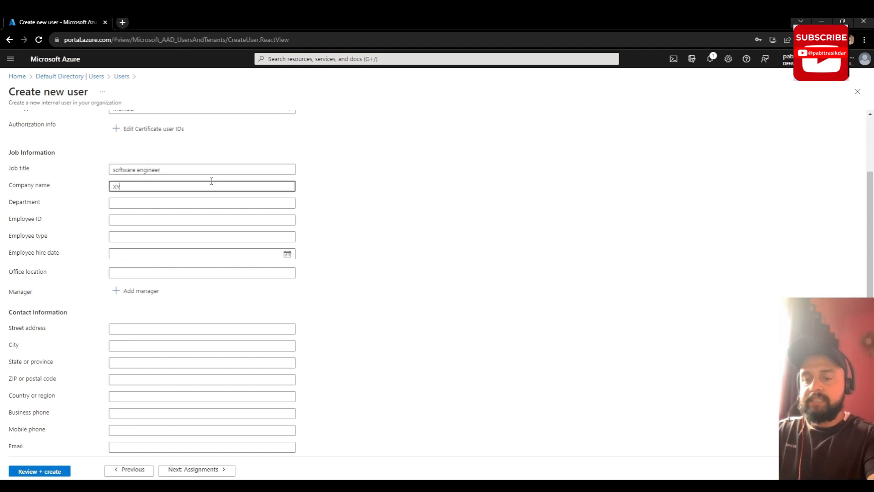
text(Z)
click(176, 203)
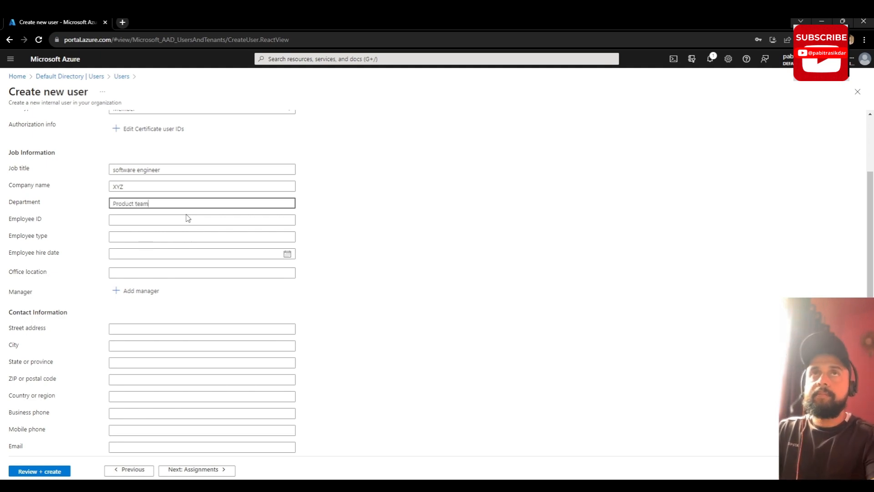
Step: Fill in department Product team, employee type FTE, hire date Oct 31 2023, office Las colinas
click(142, 222)
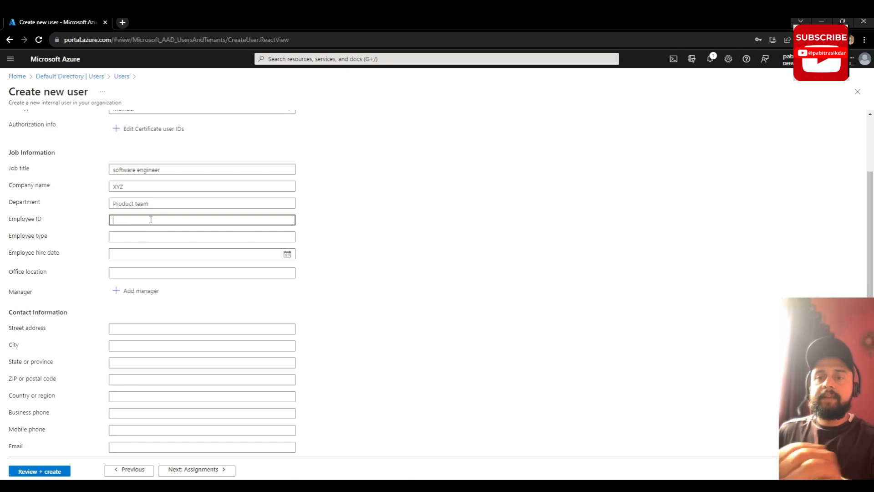
click(146, 236)
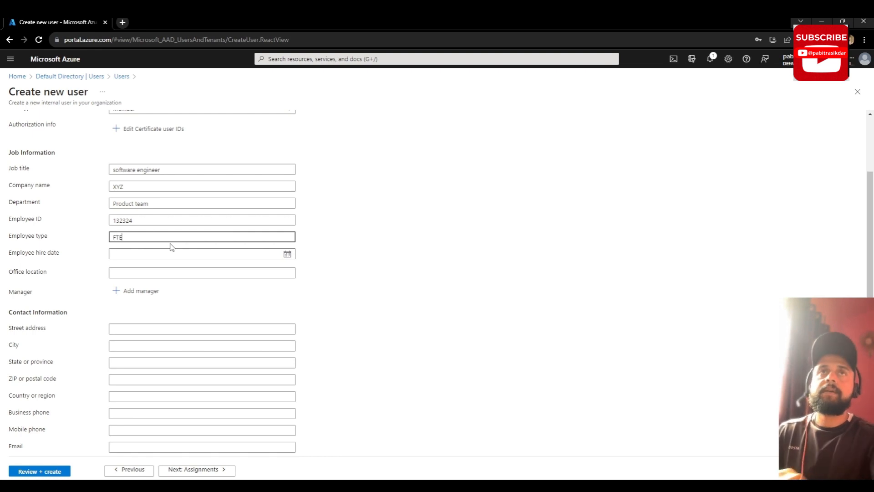
click(227, 254)
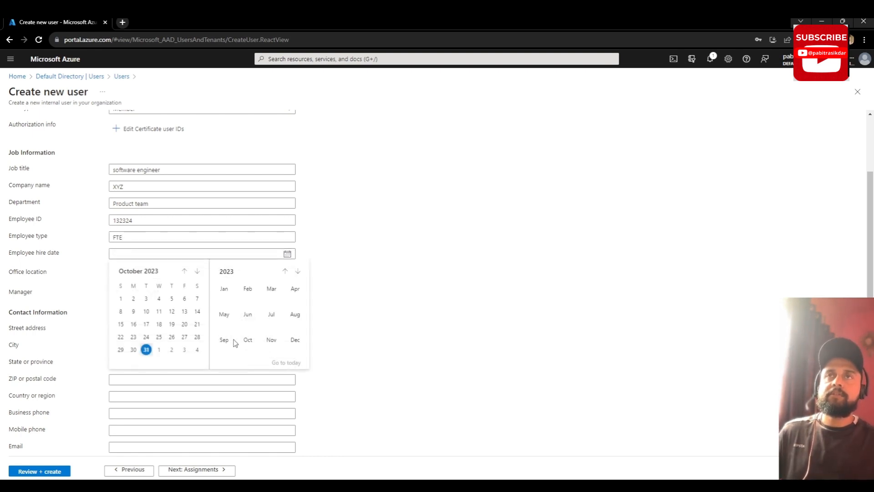
click(147, 349)
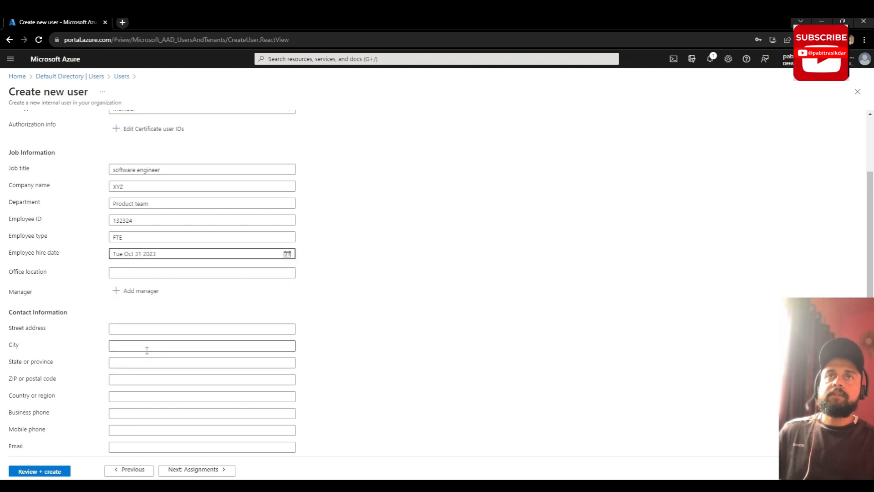
click(173, 271)
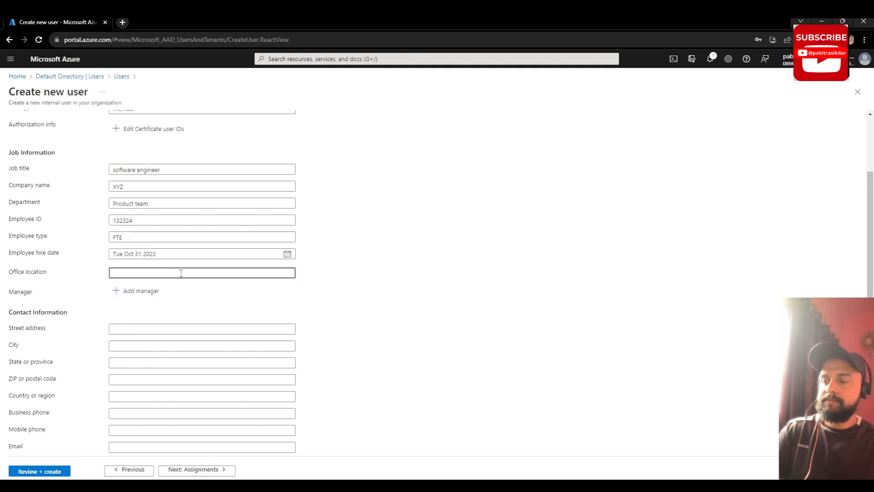
text(L)
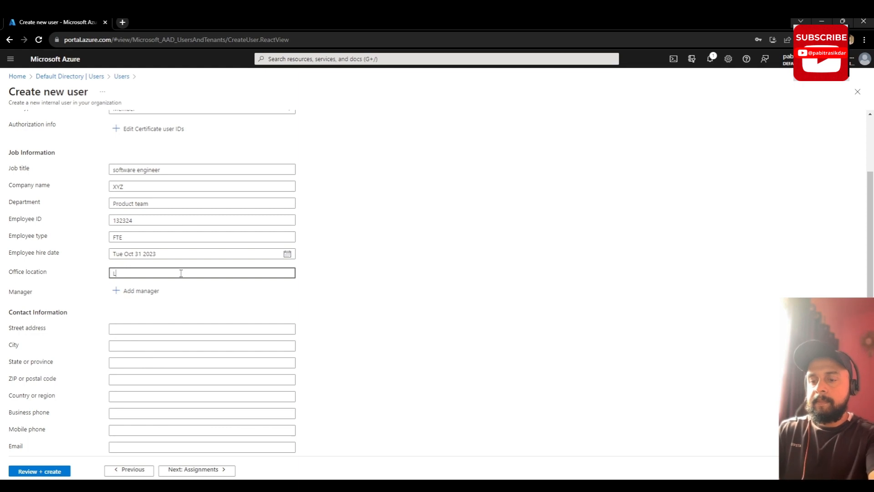
text(as colinas)
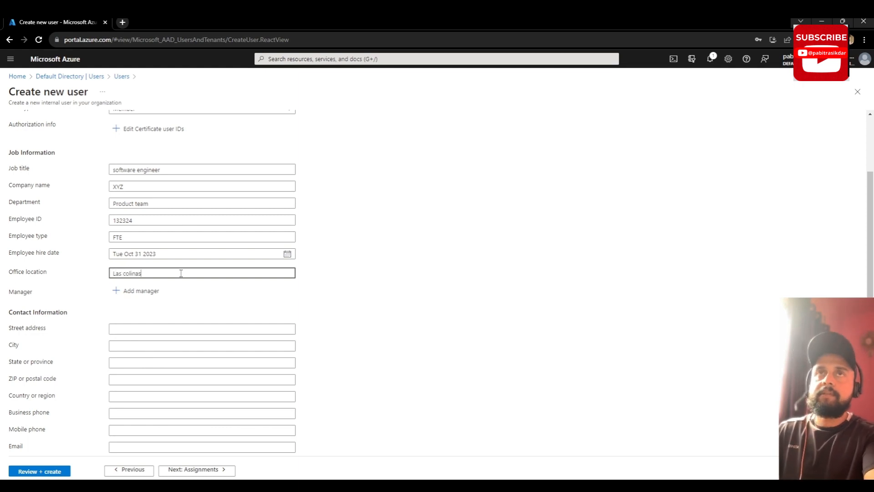
click(385, 259)
scroll(218, 318, down, 1)
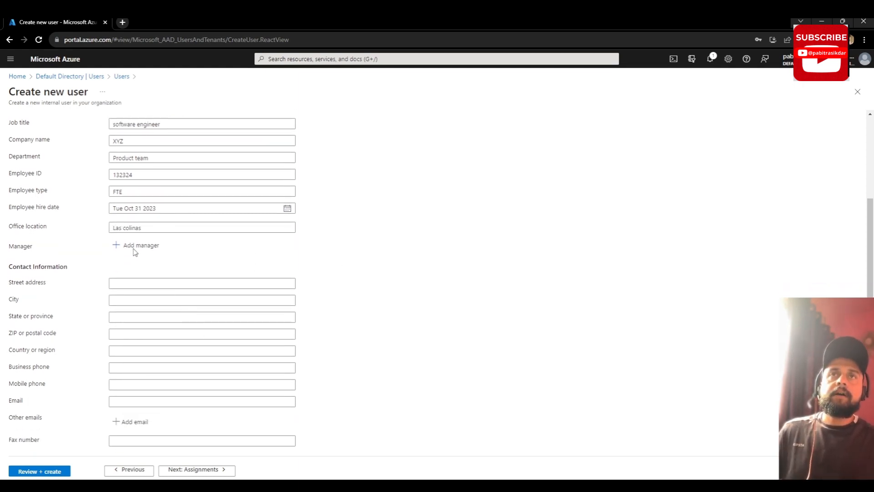
Step: Pick the directory's existing account as manager, leaving the street address empty
click(129, 245)
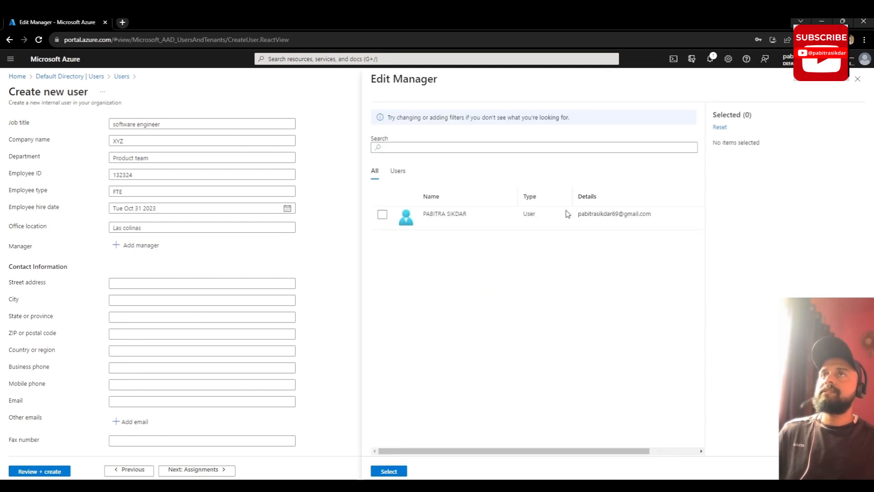
click(383, 214)
click(389, 472)
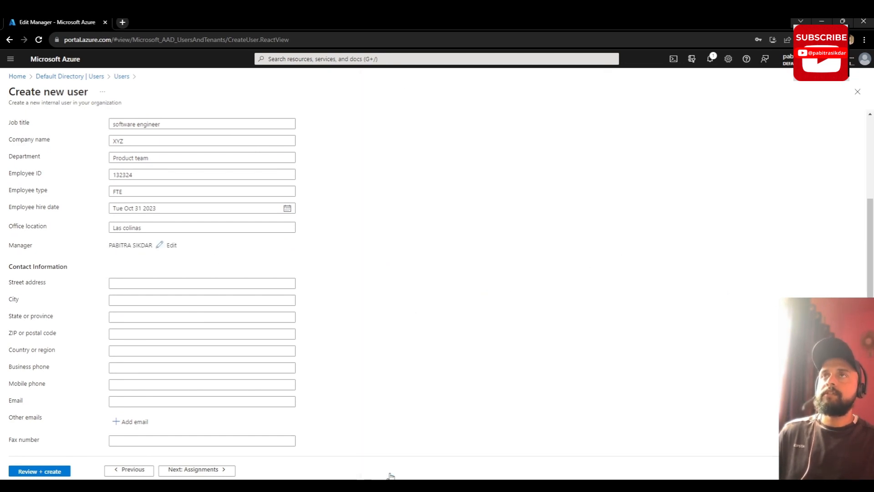
scroll(293, 275, down, 1)
click(151, 239)
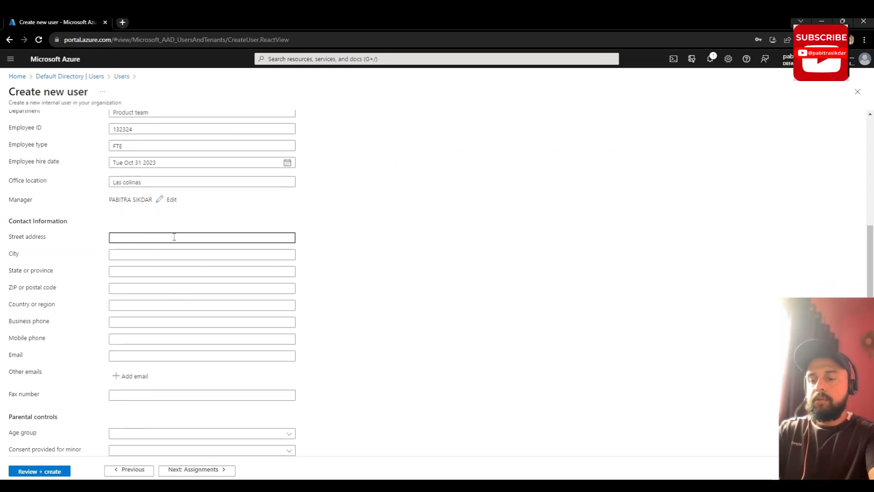
text(c)
key(BackSpace)
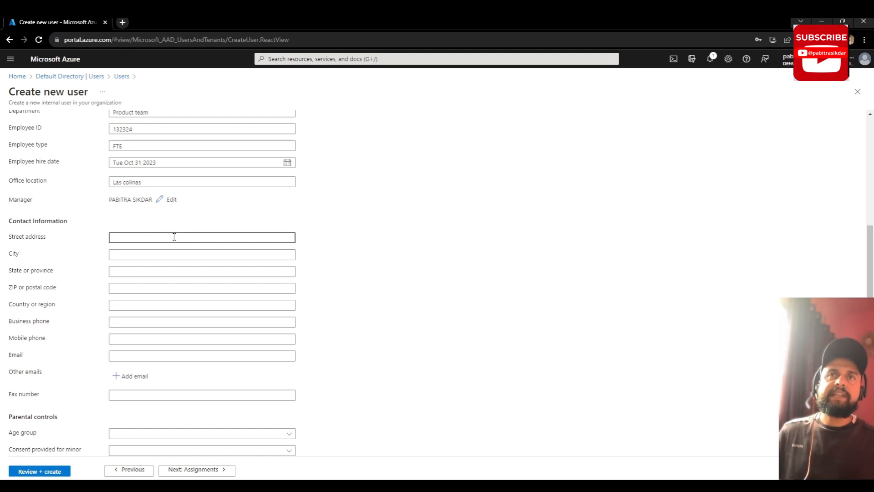
scroll(184, 272, down, 1)
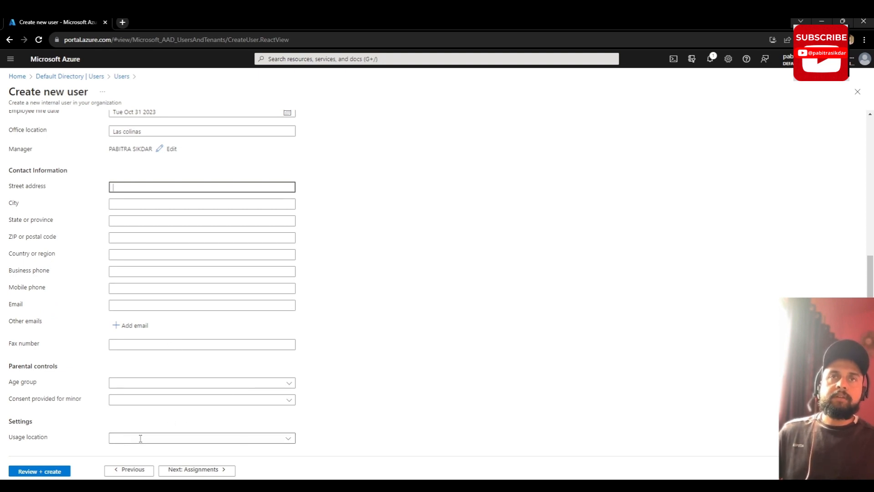
Step: Choose United States as usage location and advance to Assignments
click(287, 444)
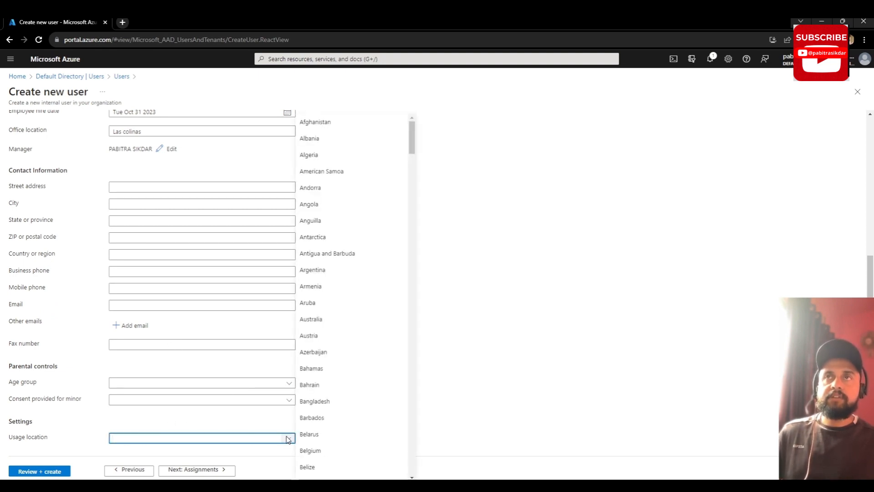
scroll(317, 315, down, 5)
scroll(326, 334, down, 15)
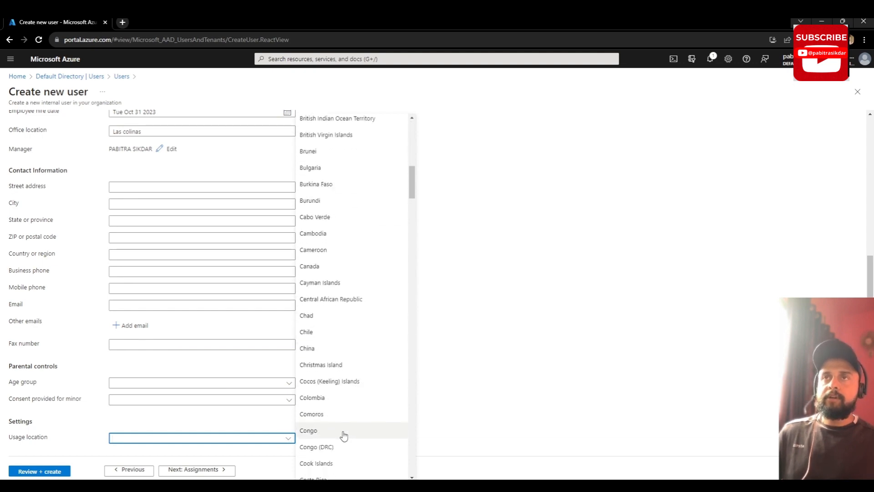
scroll(335, 413, down, 14)
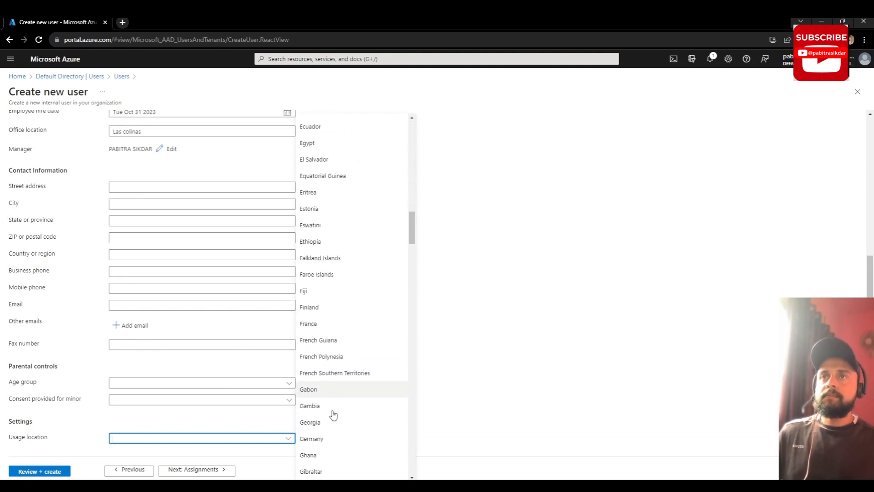
scroll(333, 413, down, 4)
scroll(333, 410, up, 20)
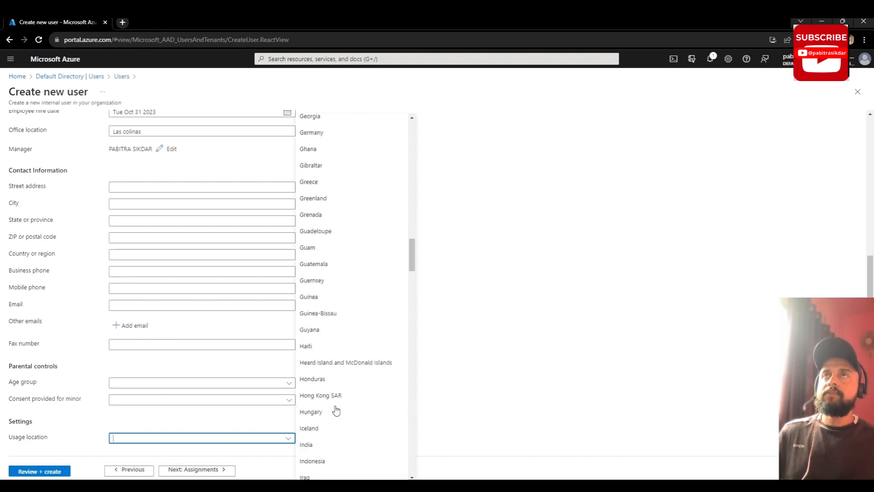
scroll(333, 399, up, 8)
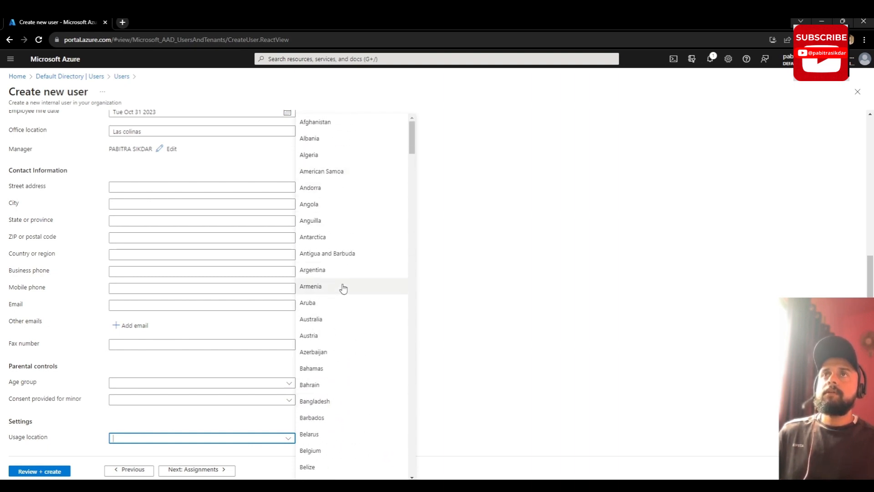
scroll(344, 319, down, 20)
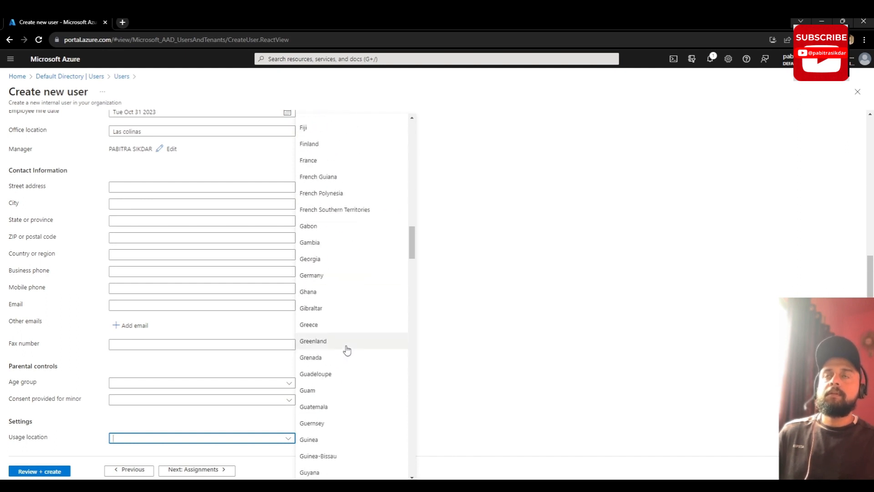
scroll(347, 349, down, 20)
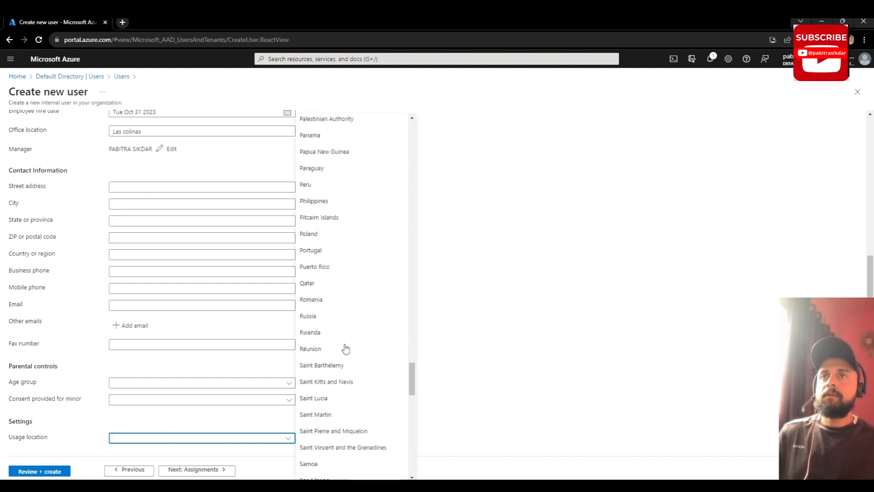
scroll(346, 350, down, 20)
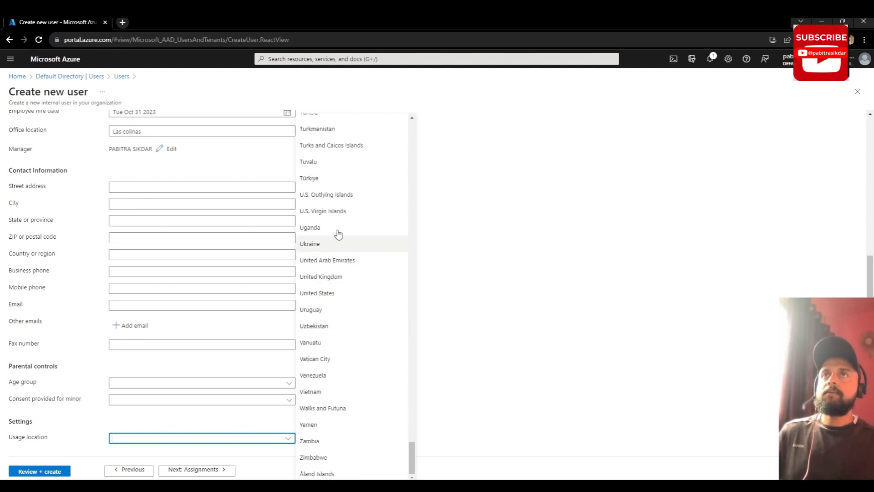
click(338, 296)
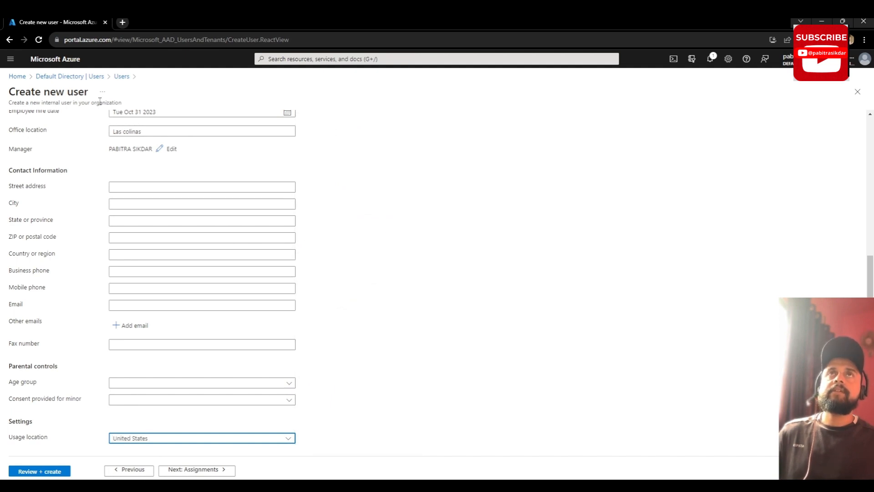
click(203, 470)
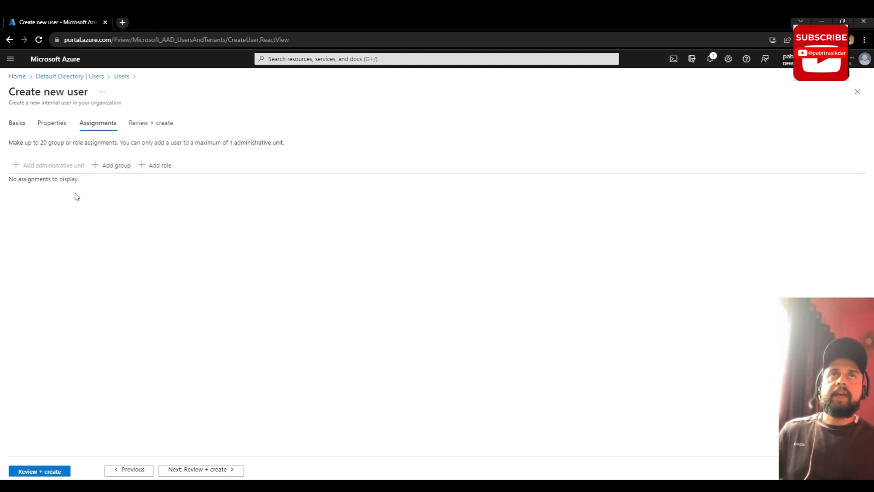
Step: Check for groups to add the user to, then open the directory roles picker
click(106, 171)
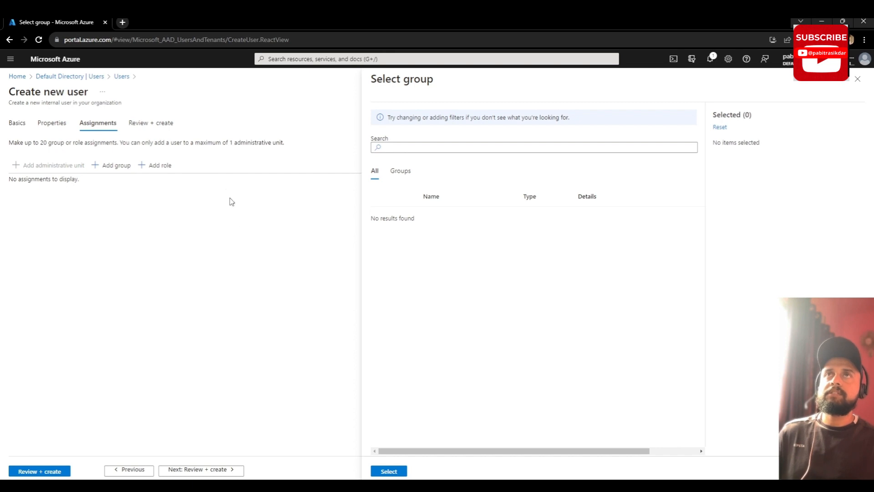
click(164, 167)
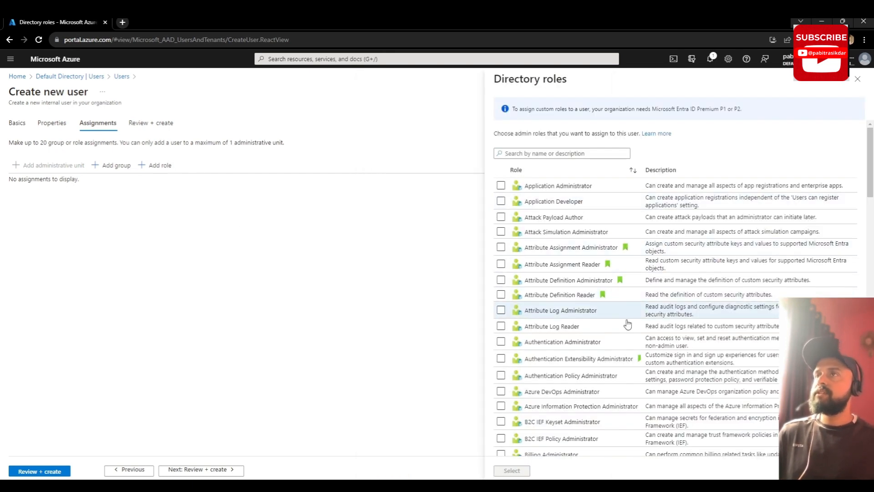
Step: Select the User Administrator role, then review and create the Testuser1 account
scroll(603, 364, down, 1)
scroll(589, 294, up, 1)
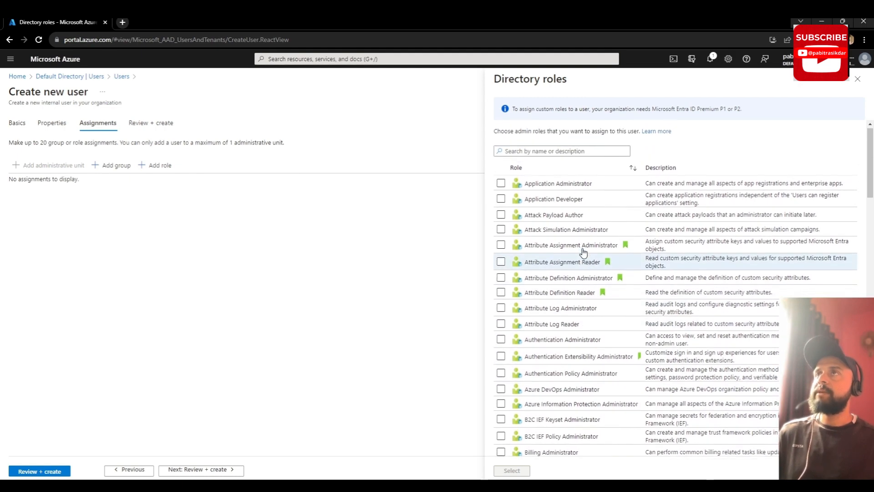
scroll(576, 285, down, 12)
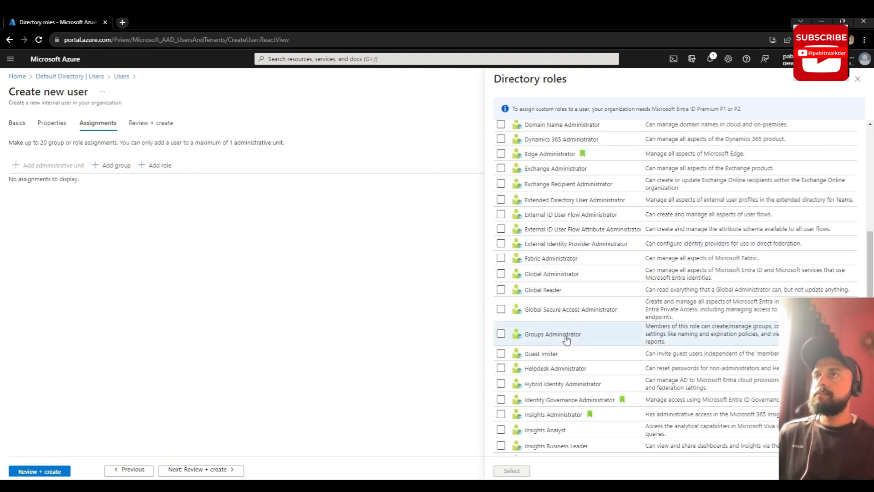
scroll(575, 341, down, 4)
scroll(568, 344, up, 3)
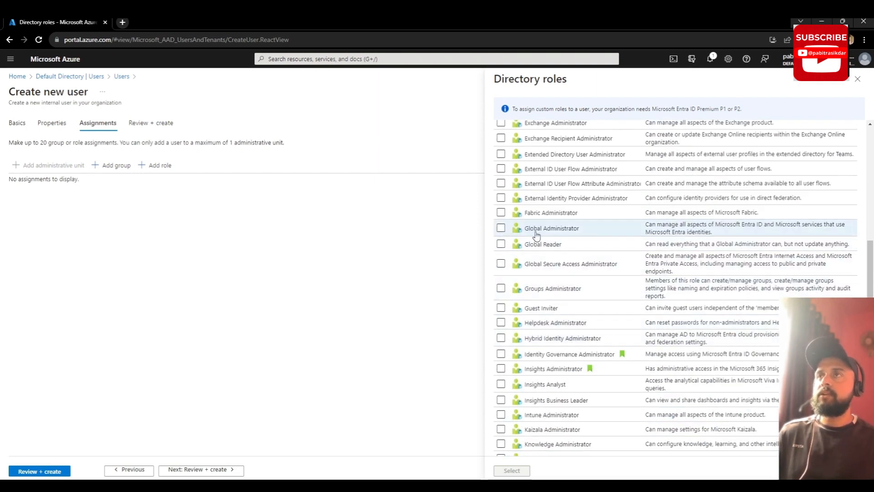
scroll(575, 310, down, 3)
scroll(576, 313, down, 6)
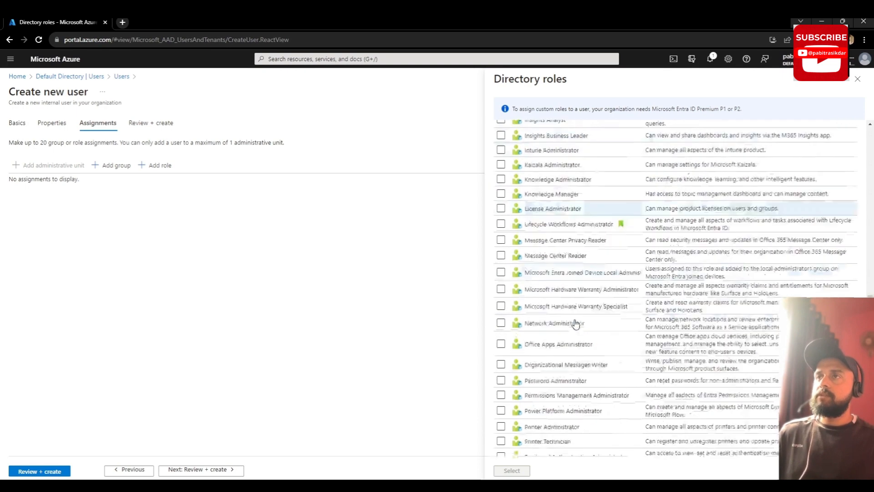
scroll(574, 283, down, 4)
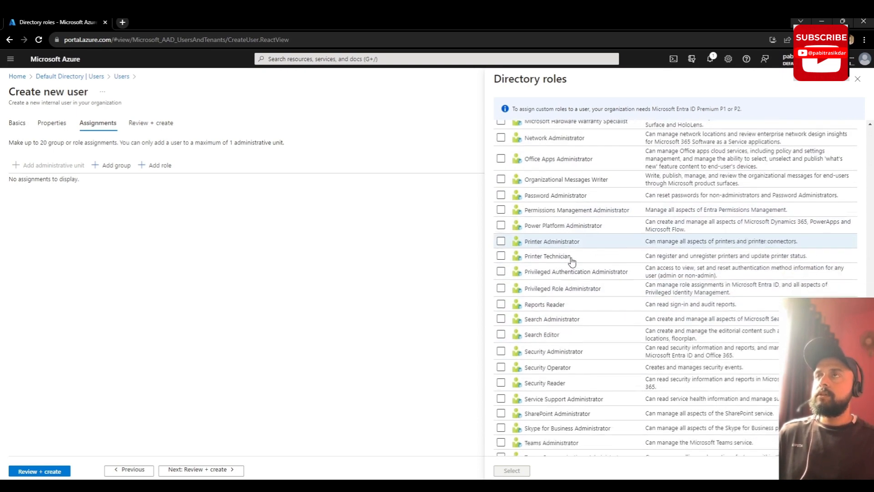
scroll(578, 305, down, 1)
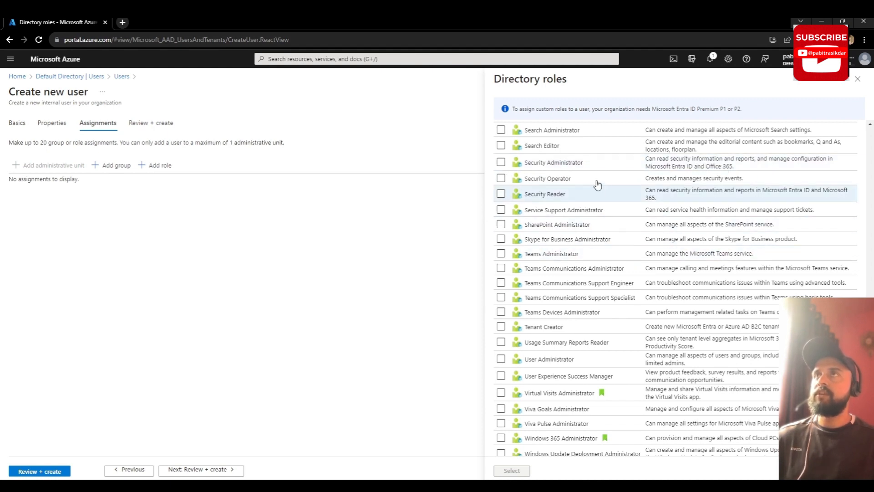
scroll(630, 346, down, 2)
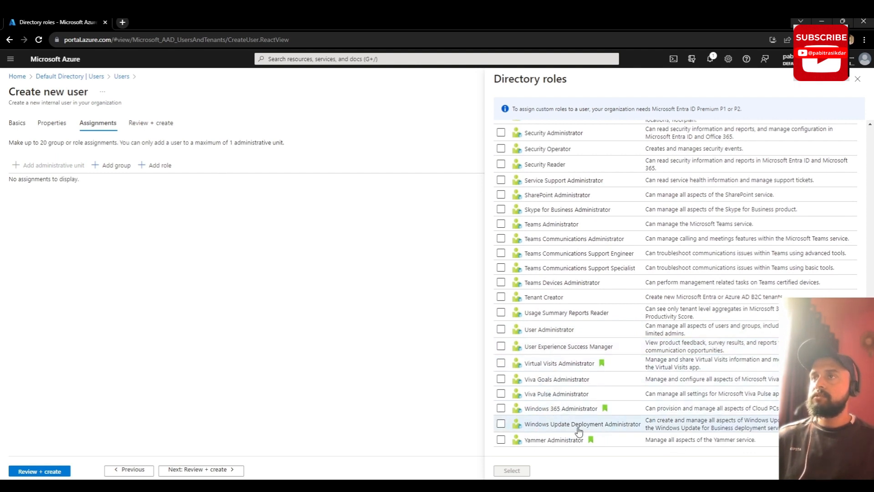
scroll(562, 390, up, 5)
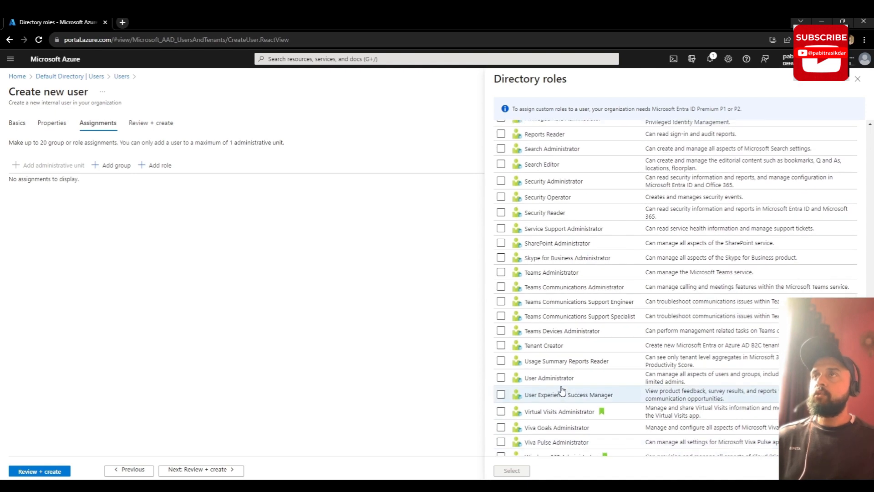
scroll(564, 387, up, 8)
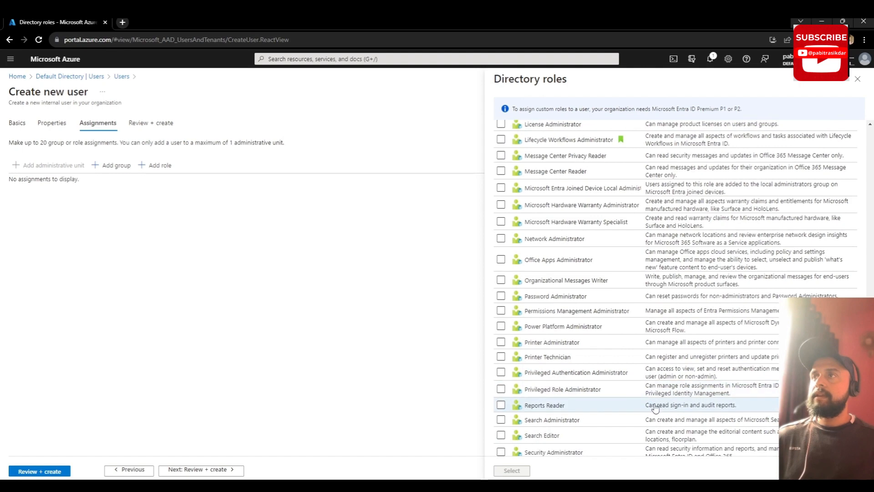
scroll(580, 380, up, 2)
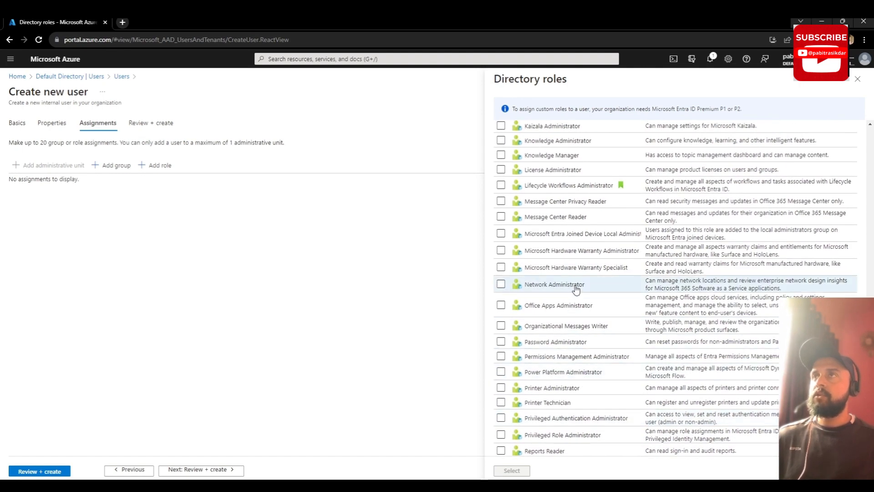
scroll(572, 296, up, 4)
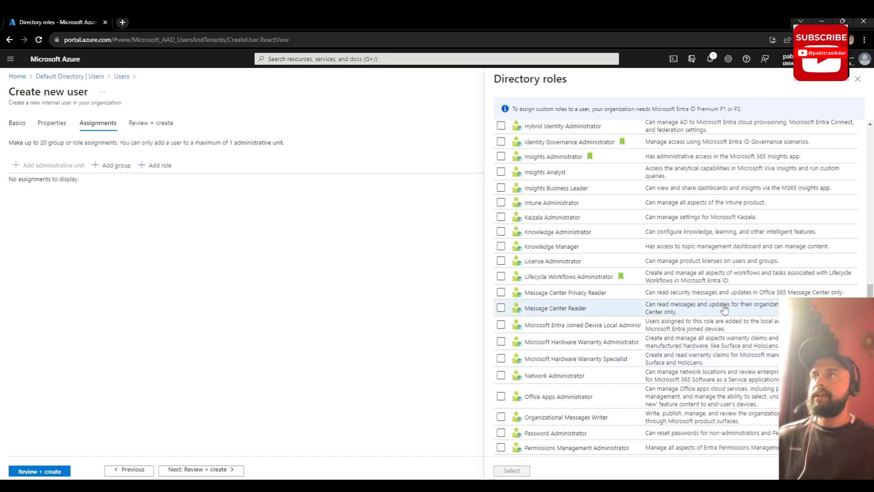
scroll(581, 305, up, 3)
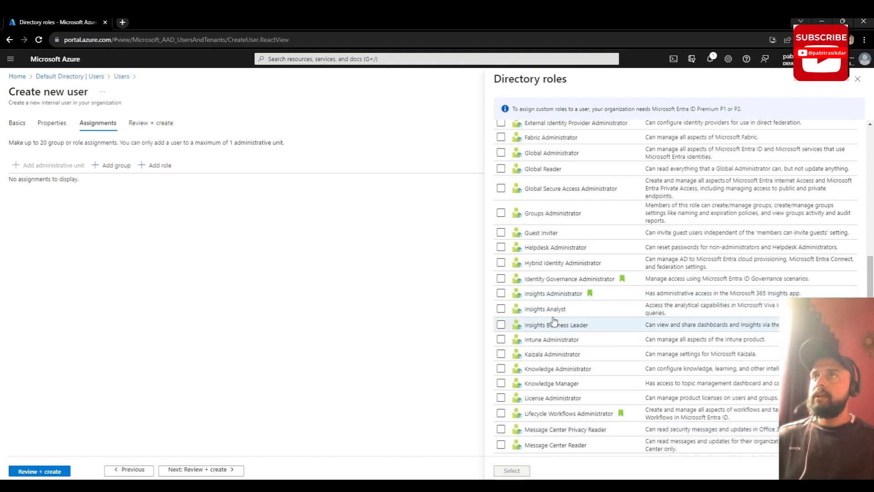
scroll(553, 291, up, 1)
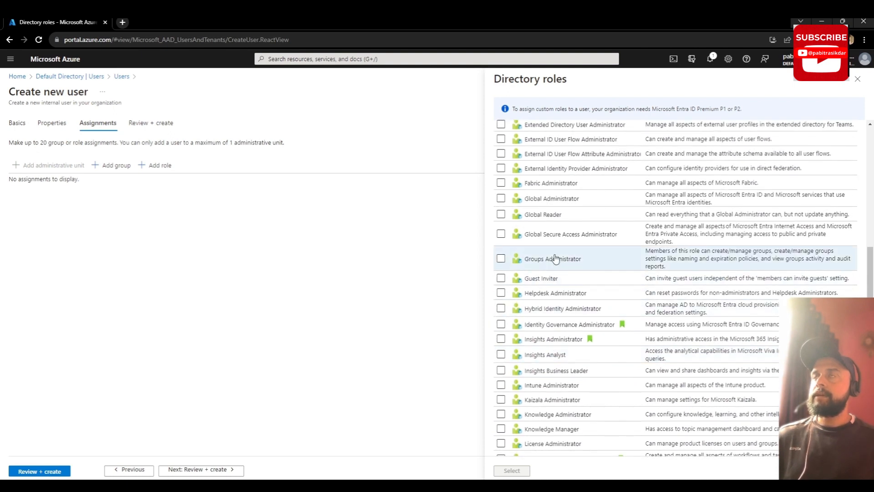
scroll(555, 258, up, 1)
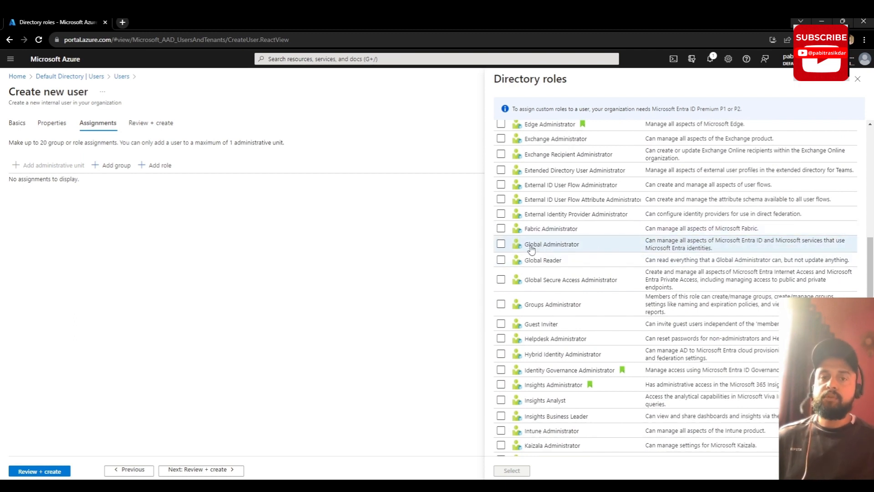
scroll(531, 248, up, 1)
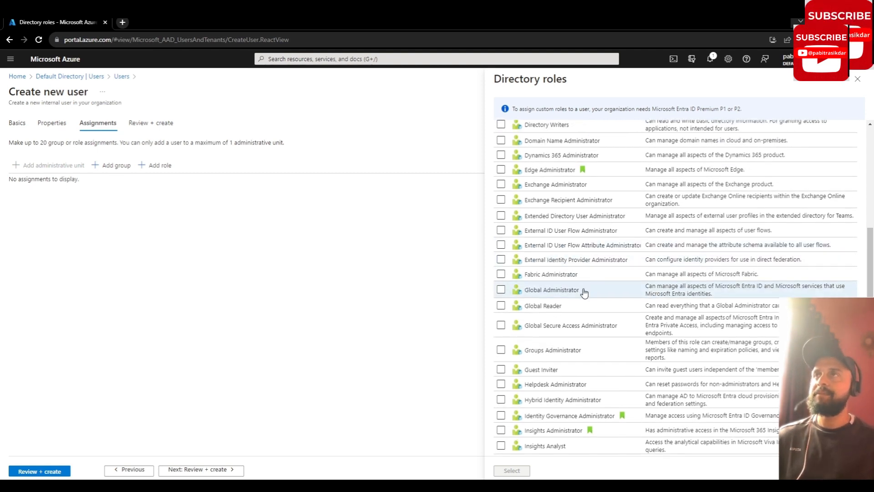
scroll(585, 293, up, 2)
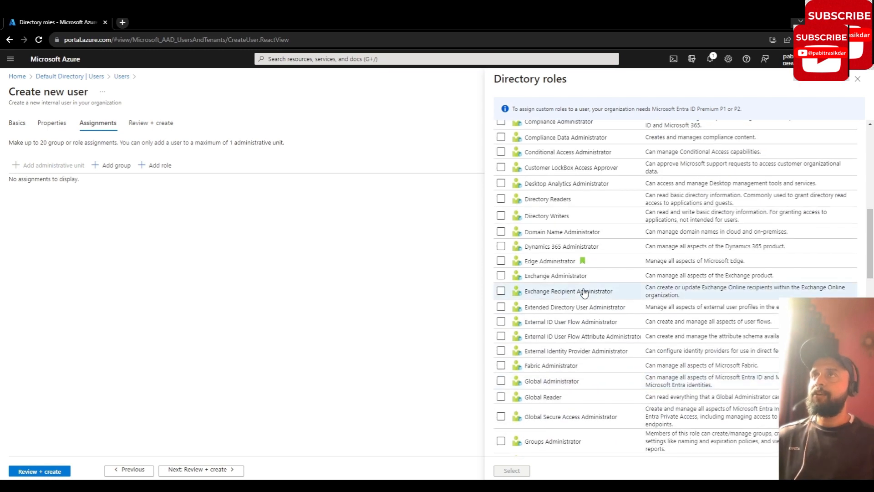
scroll(584, 293, up, 1)
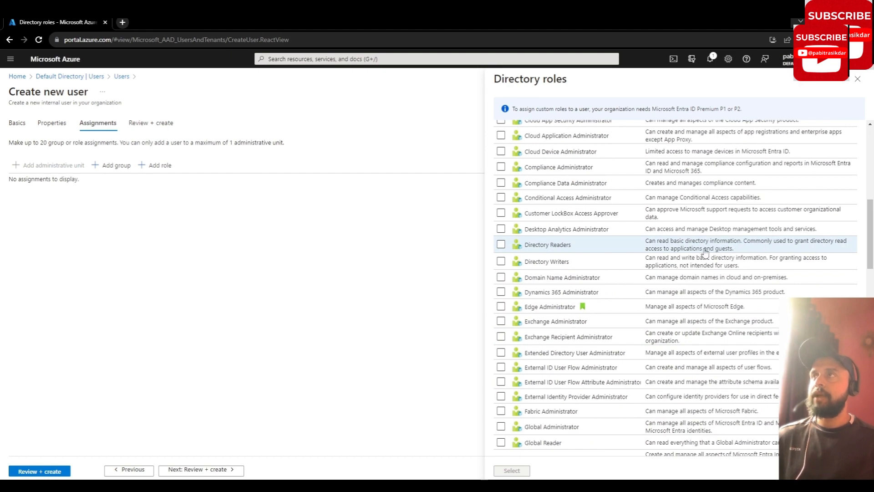
scroll(585, 282, up, 4)
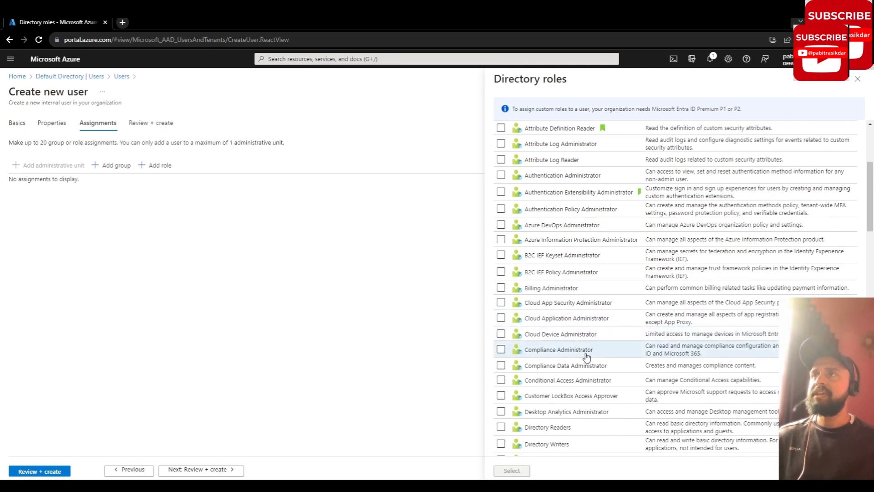
scroll(617, 330, up, 3)
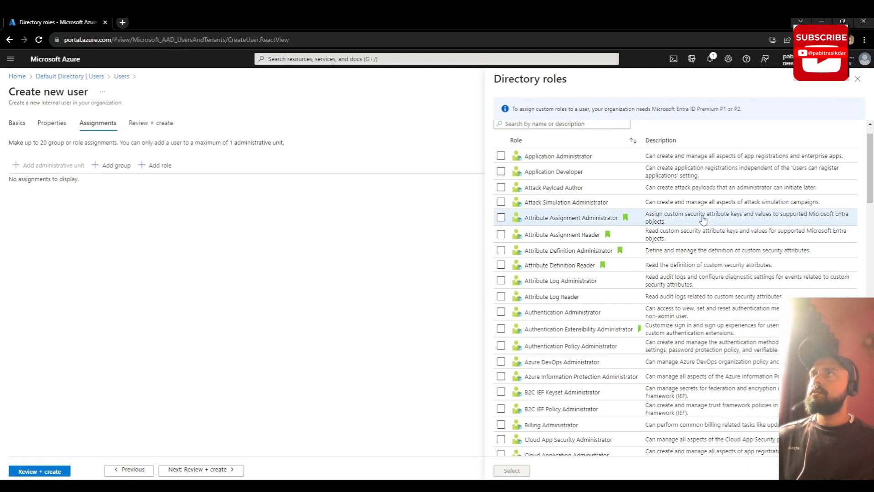
scroll(703, 221, up, 2)
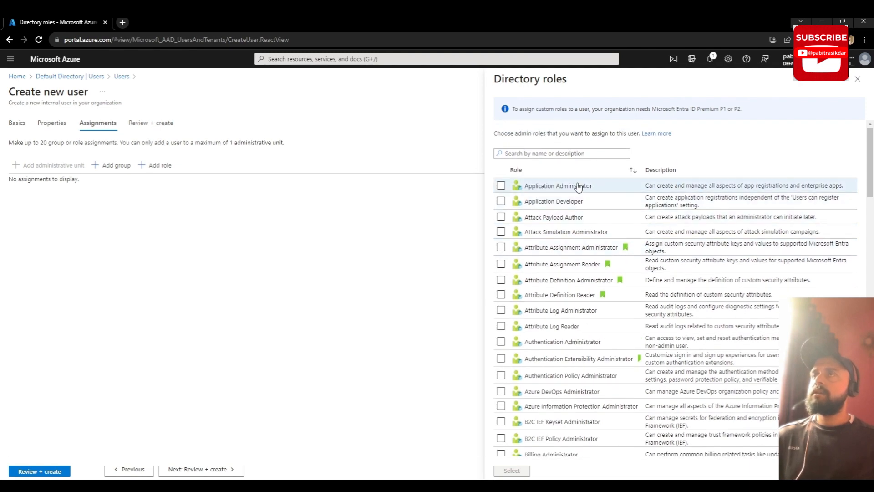
scroll(599, 363, down, 7)
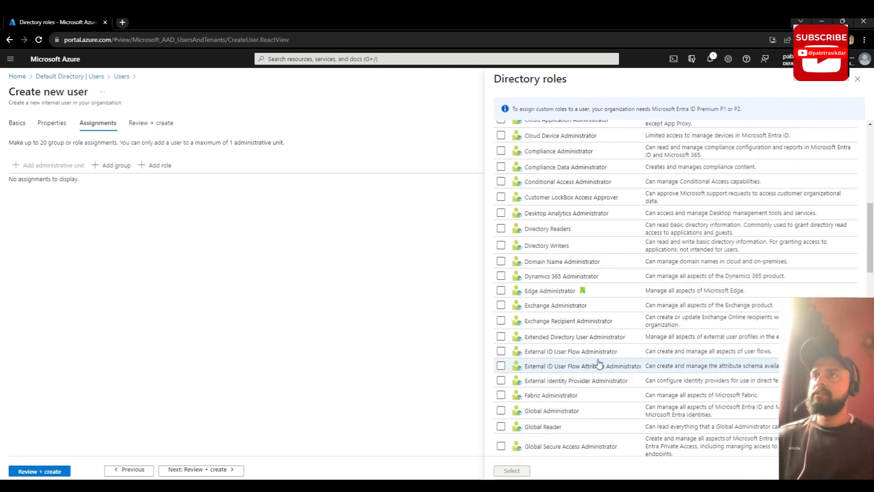
scroll(599, 363, down, 3)
scroll(592, 367, down, 2)
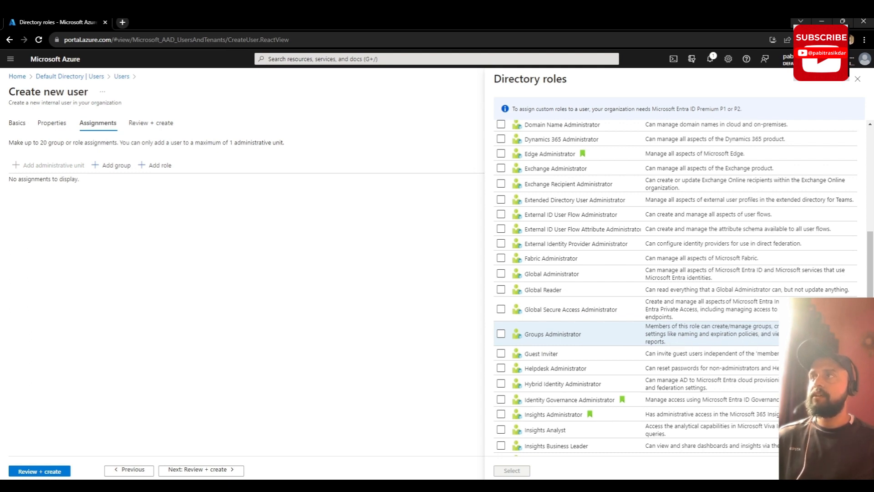
scroll(710, 351, down, 2)
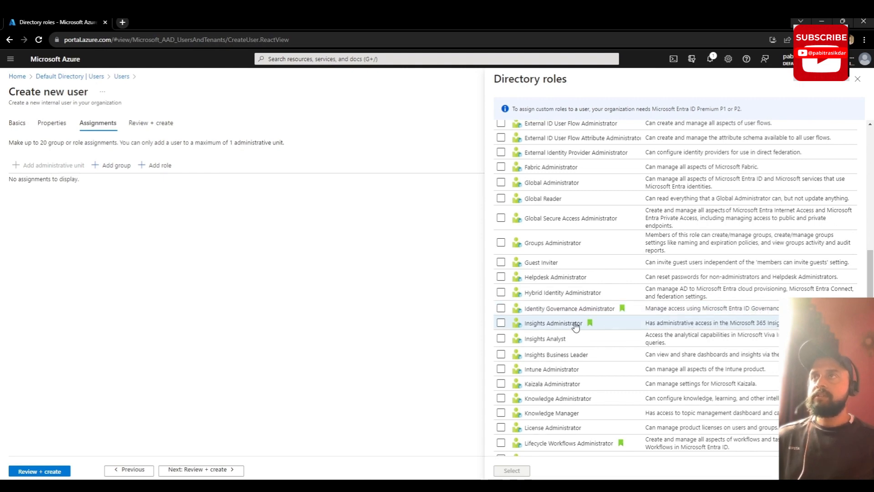
scroll(583, 327, down, 4)
scroll(673, 356, down, 4)
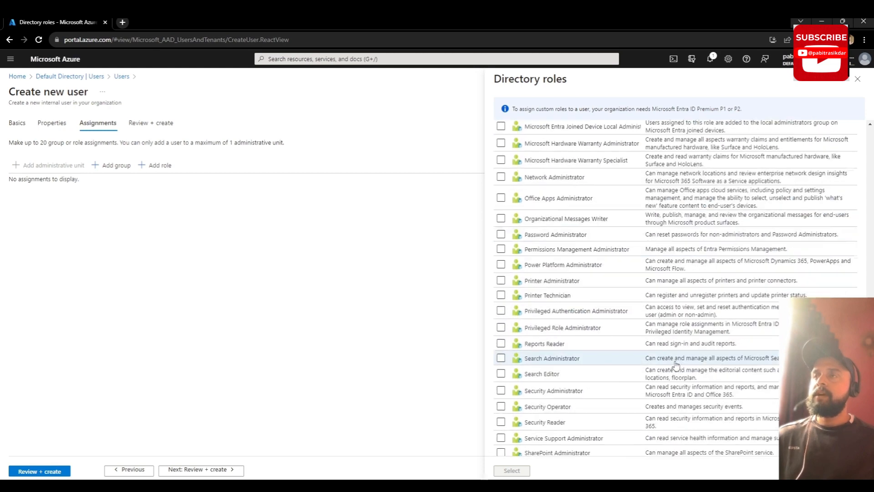
scroll(655, 378, down, 2)
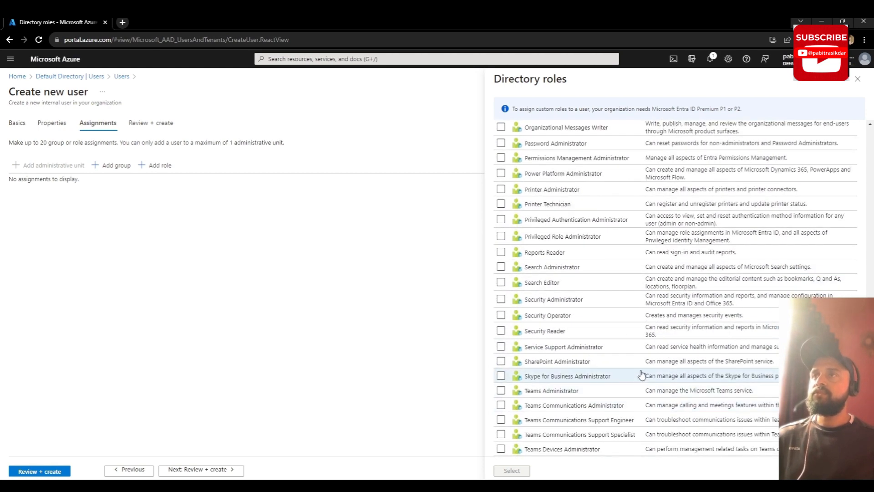
scroll(646, 376, down, 4)
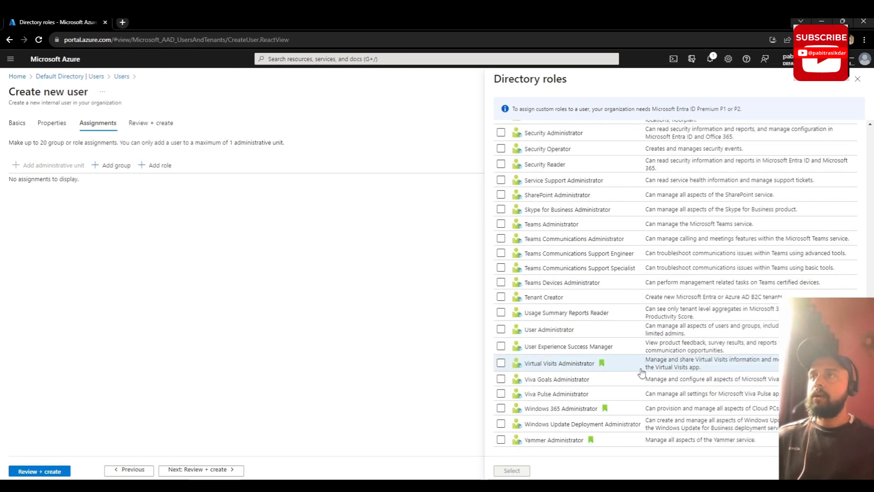
click(667, 335)
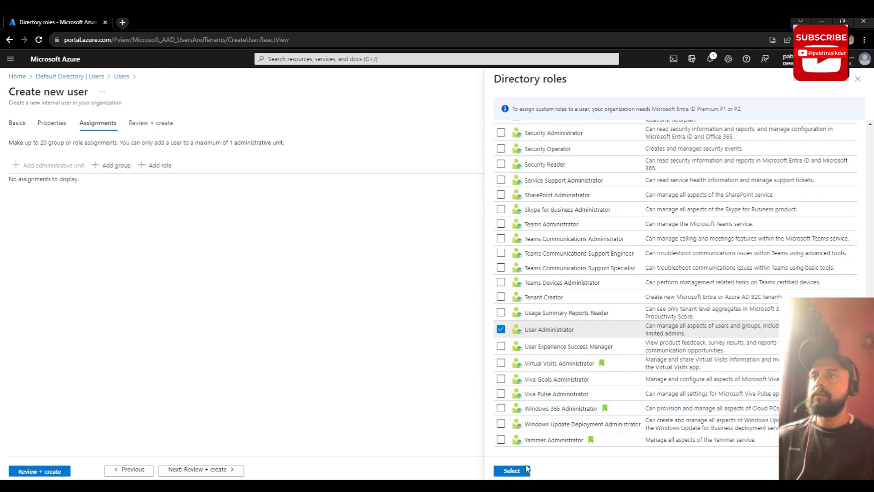
click(511, 470)
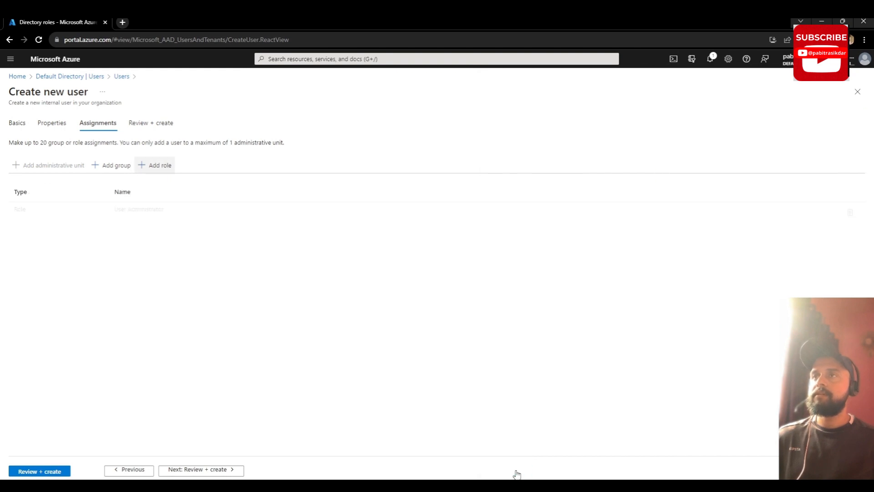
click(189, 470)
click(35, 472)
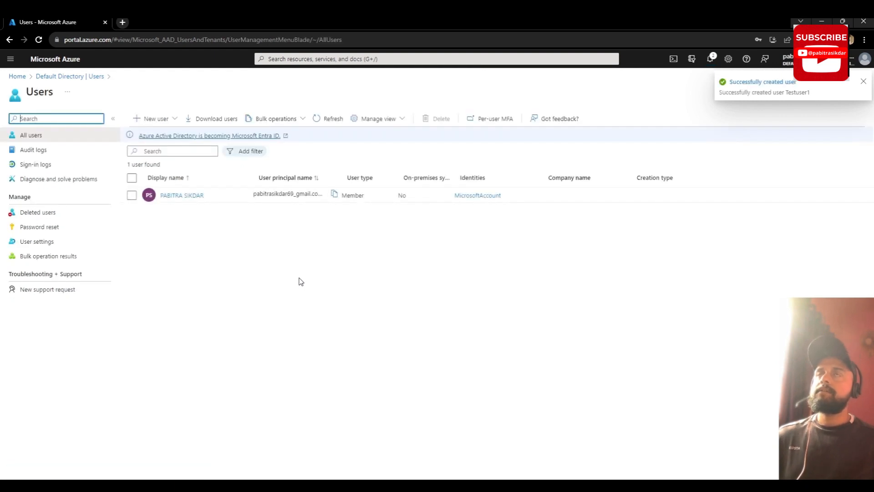
Step: Refresh the All users list several times to look for Testuser1
click(332, 120)
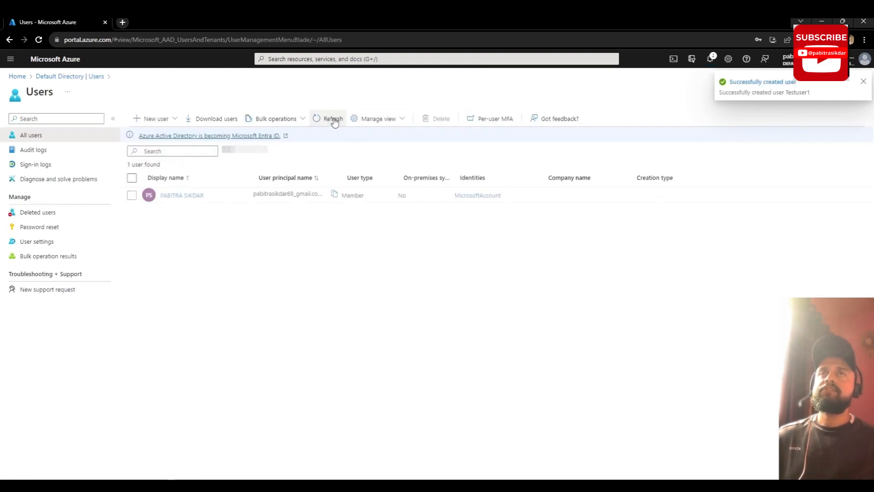
click(334, 120)
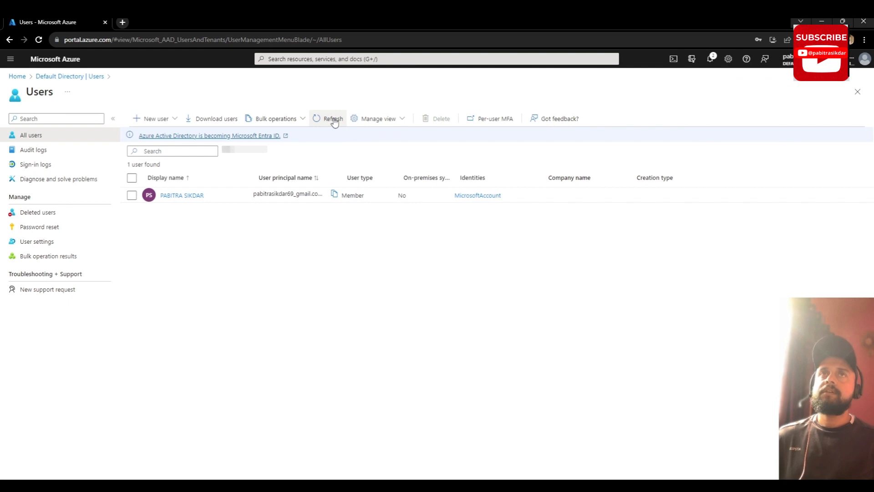
click(333, 119)
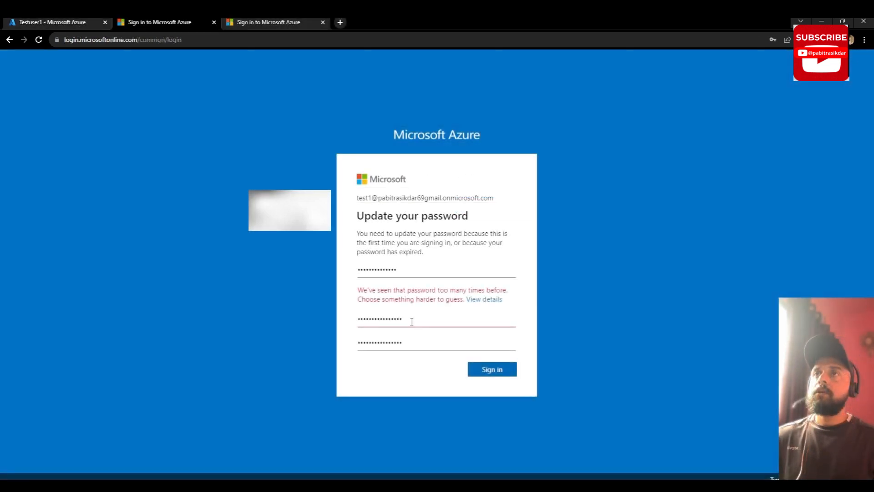
Step: Enter and confirm a new password for Testuser1, then sign in
drag(411, 322, 325, 327)
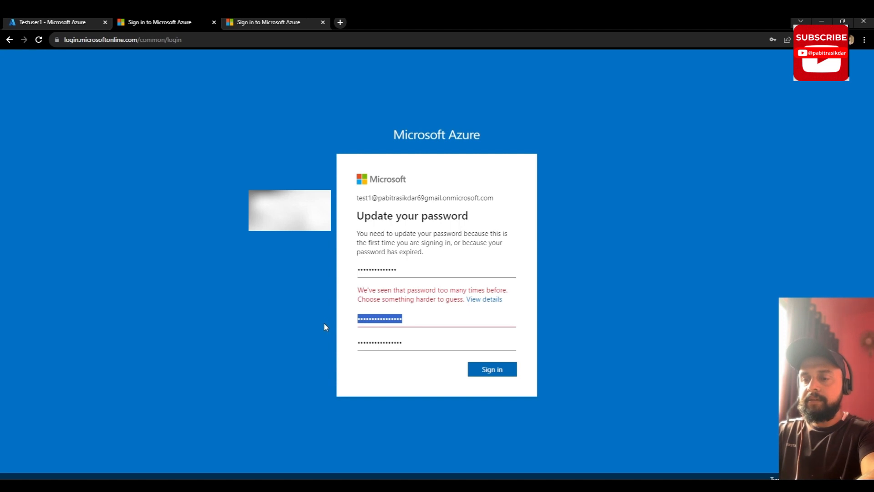
text(••)
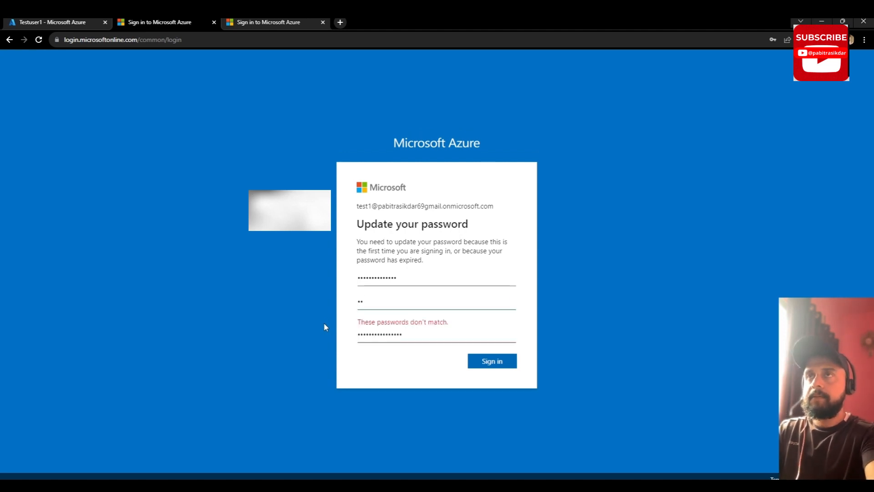
text(••••••••••)
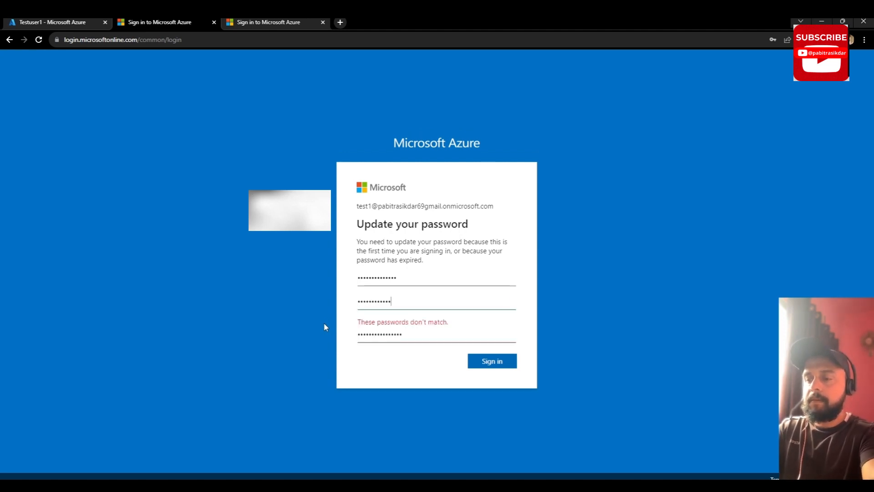
text(•••)
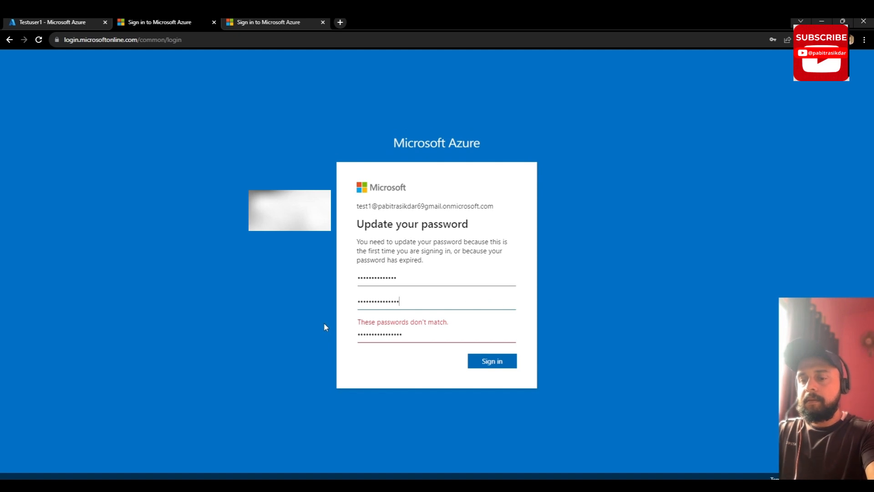
key(Tab)
key(BackSpace)
key(BackSpace)
key(BackSpace)
key(BackSpace)
key(BackSpace)
key(BackSpace)
key(BackSpace)
key(BackSpace)
key(BackSpace)
key(BackSpace)
key(BackSpace)
key(BackSpace)
key(BackSpace)
key(BackSpace)
key(BackSpace)
key(BackSpace)
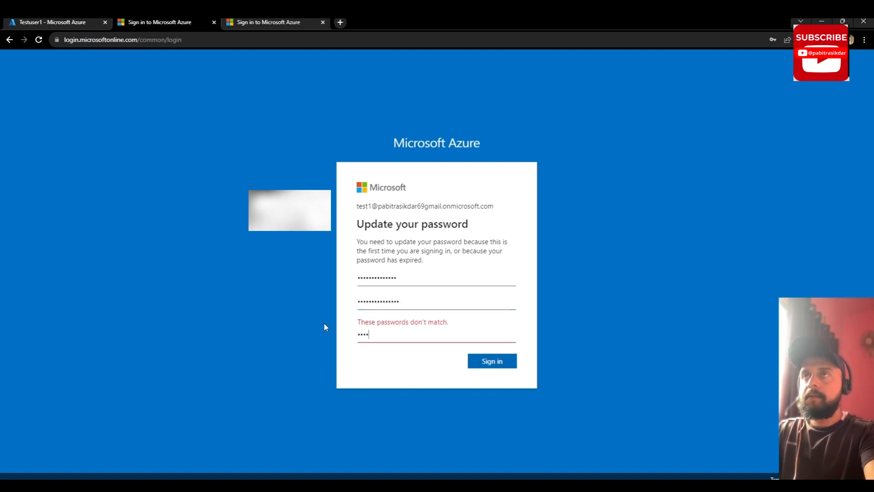
text(••••••••••••)
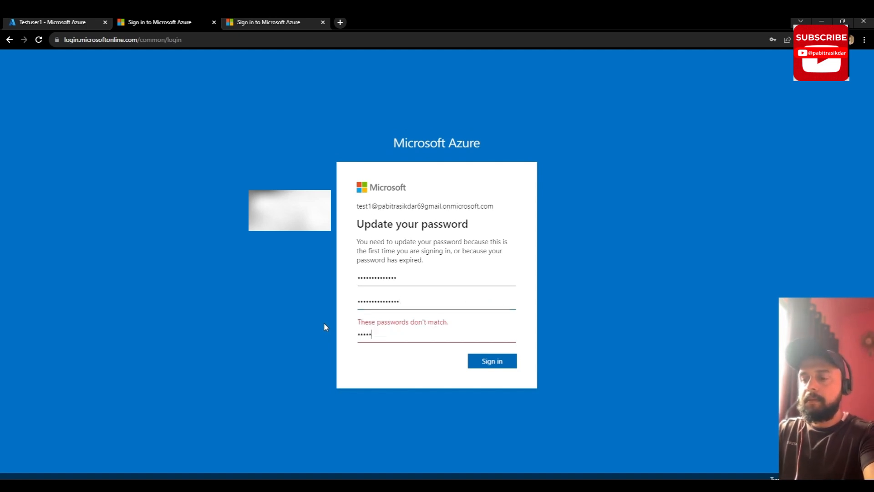
text(•••)
key(Return)
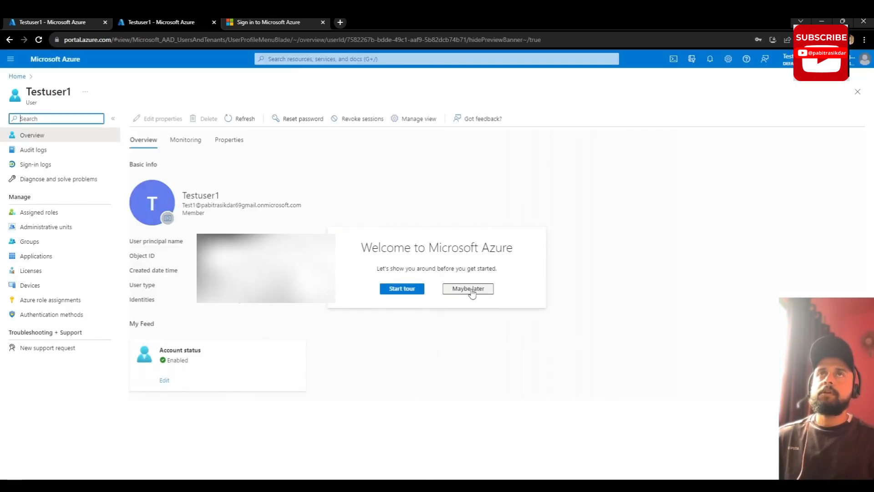
Step: Skip the welcome tour and show Testuser1's assigned roles, listing User Administrator
click(472, 291)
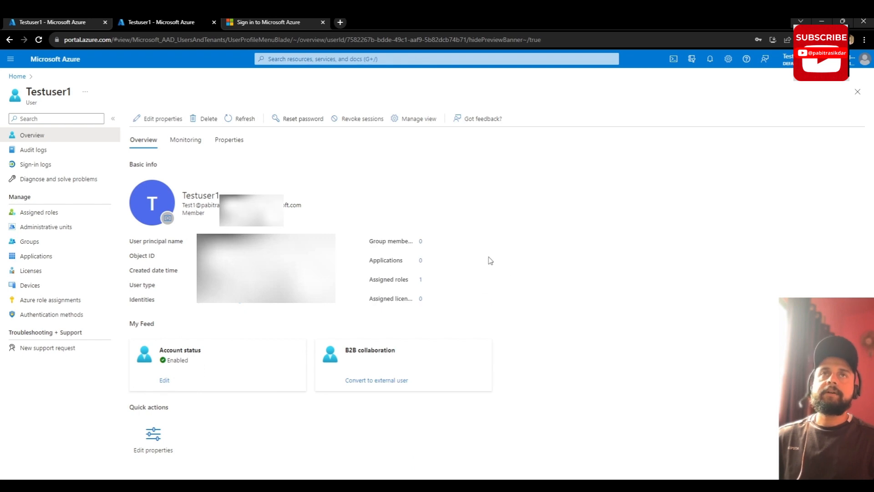
click(54, 212)
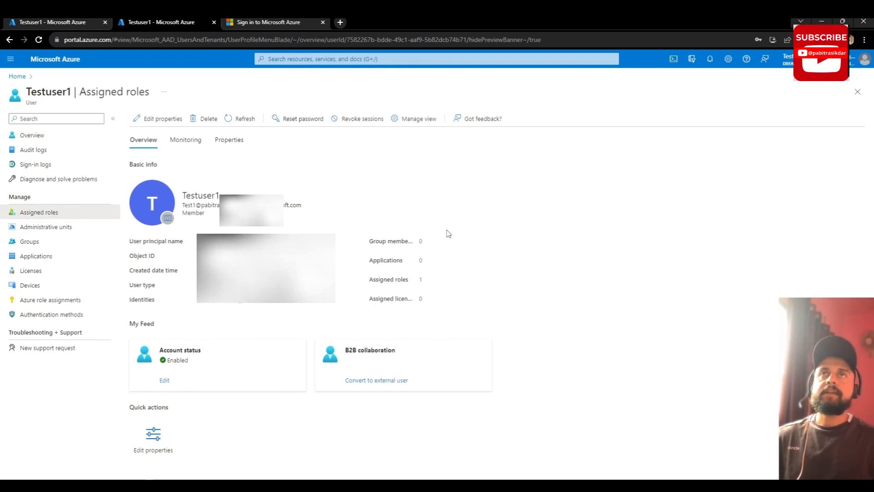
click(68, 214)
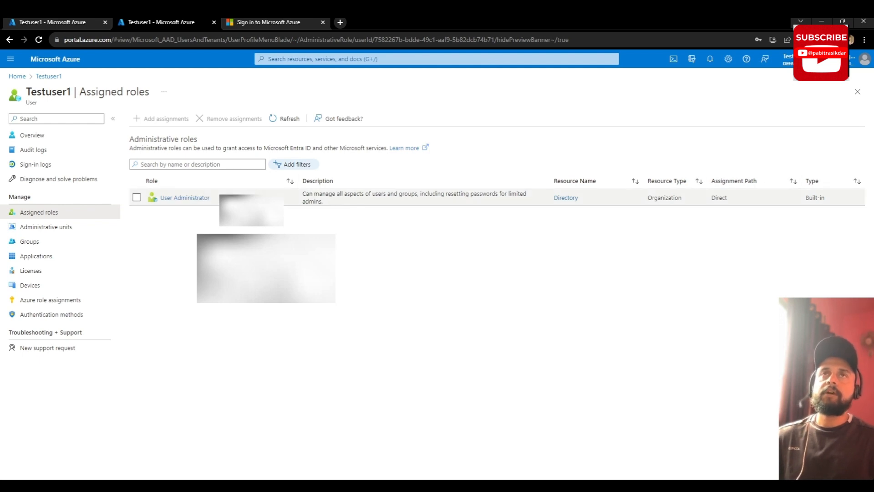
Step: Check Testuser1's administrative units, groups, applications, devices and authentication methods, then the overview
click(58, 228)
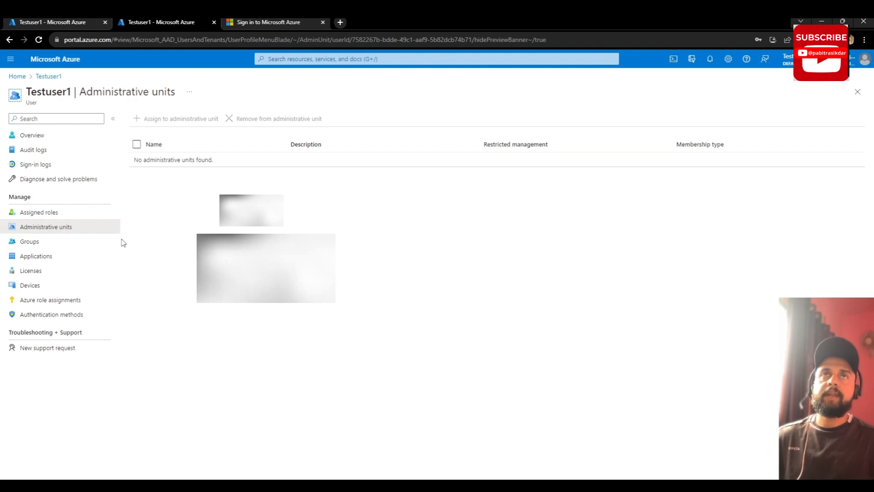
click(31, 242)
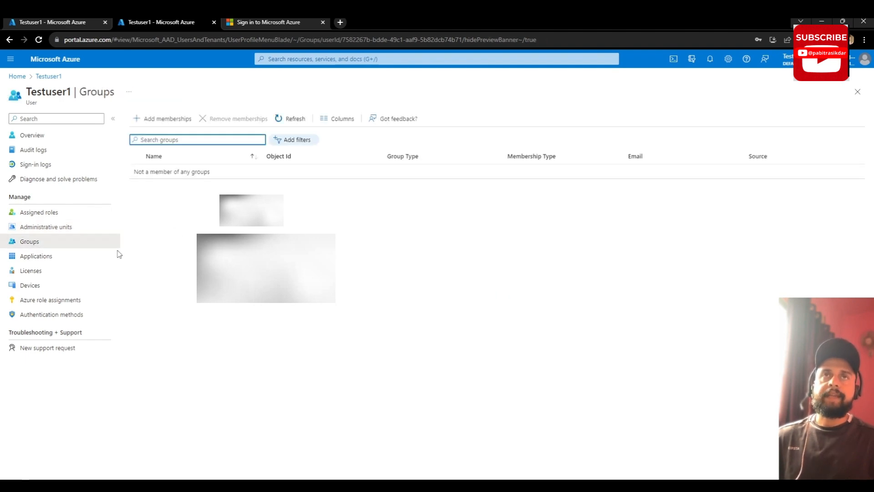
click(50, 260)
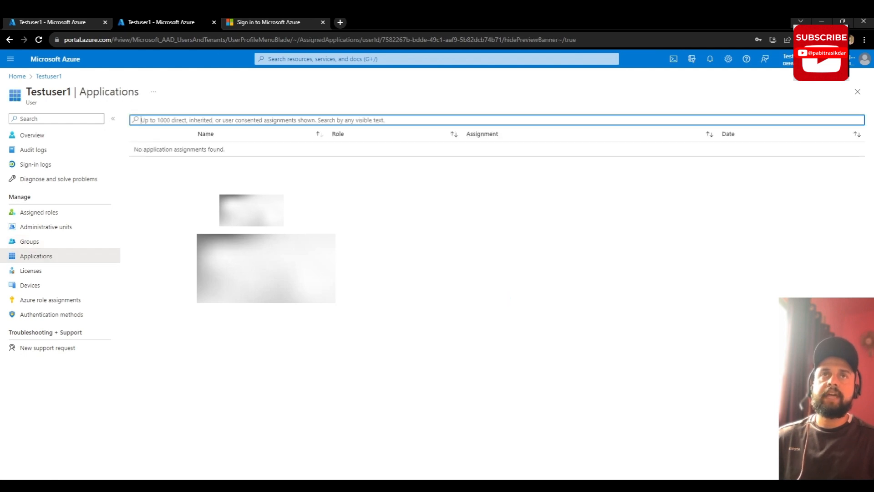
click(53, 287)
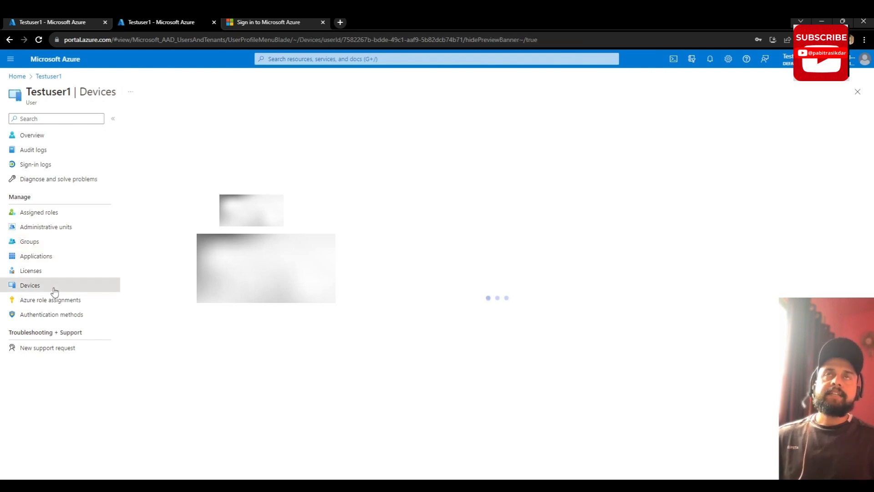
click(71, 318)
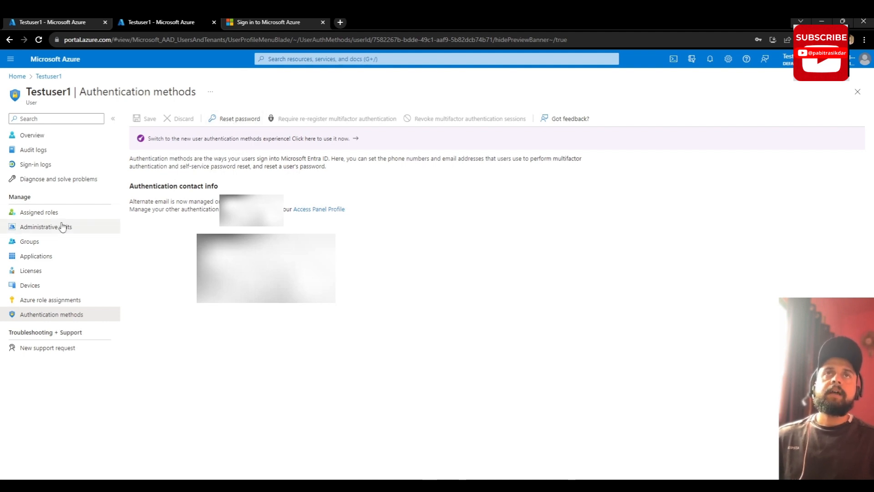
click(48, 136)
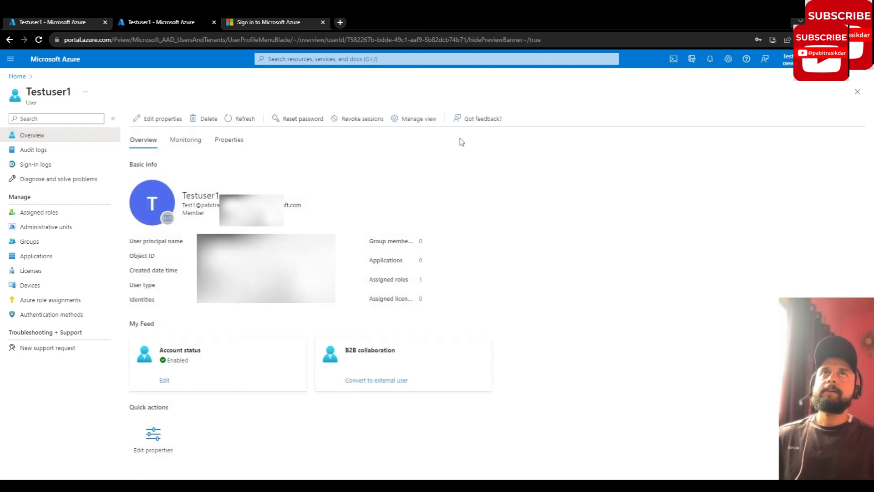
Step: Return to the administrator's browser tab showing Testuser1's profile overview
click(25, 22)
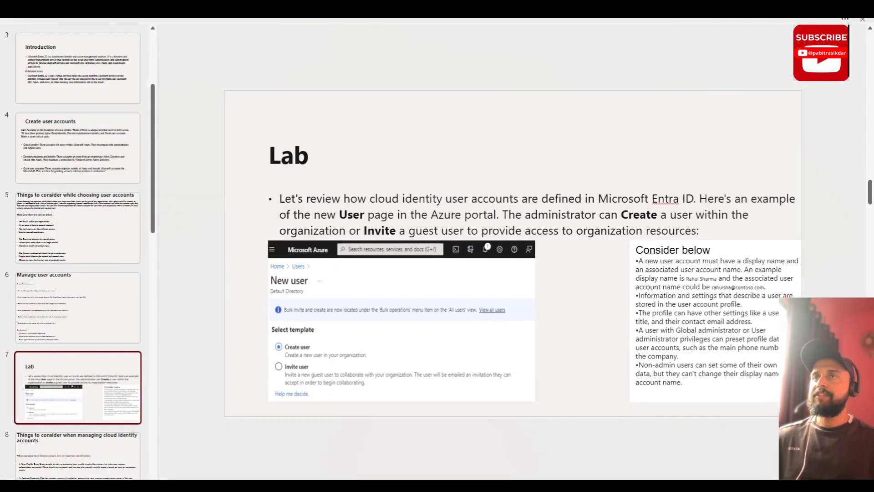
Step: Show slide 8, 'Things to consider when managing cloud identity accounts'
scroll(39, 335, down, 2)
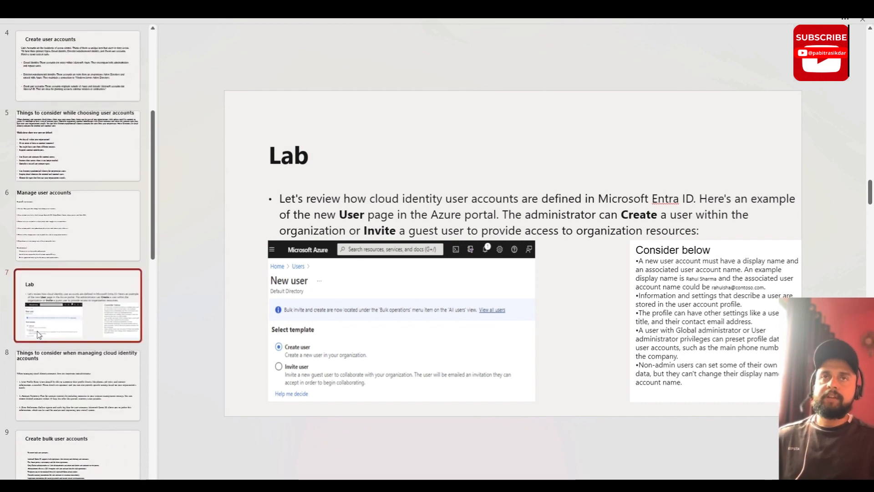
scroll(75, 351, down, 1)
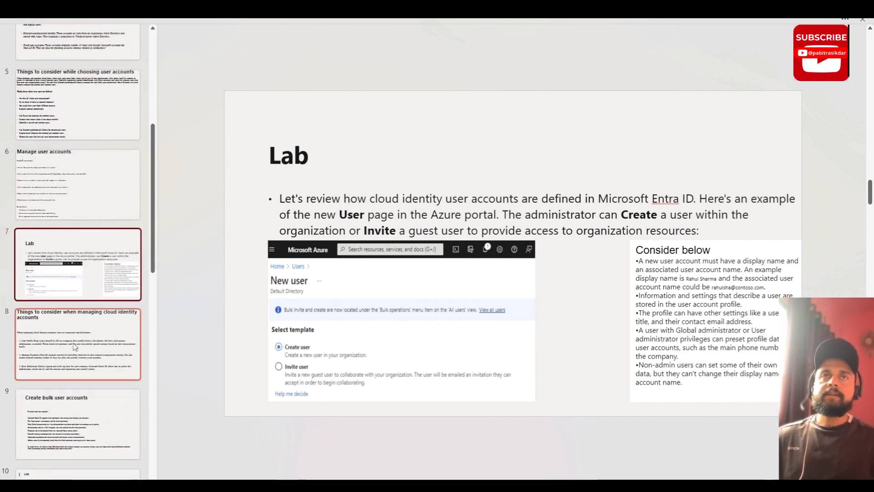
click(75, 347)
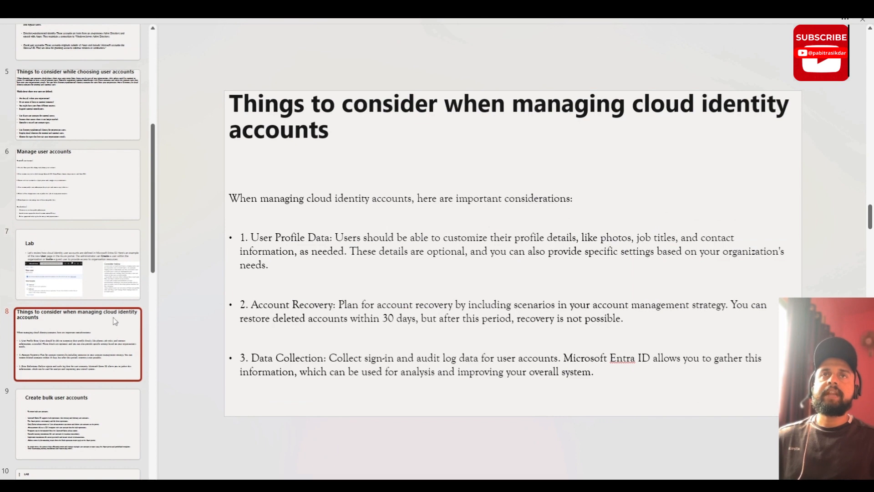
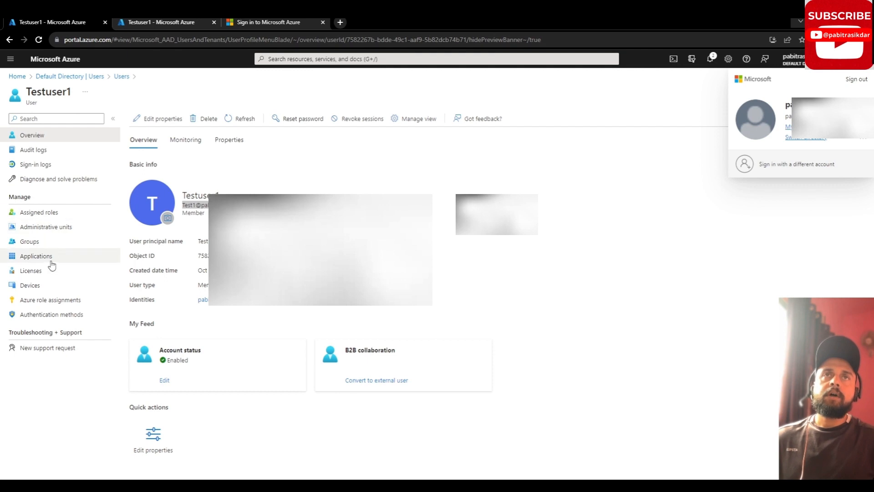
Step: From the Default Directory's Users page, download the Bulk create users CSV template
click(88, 79)
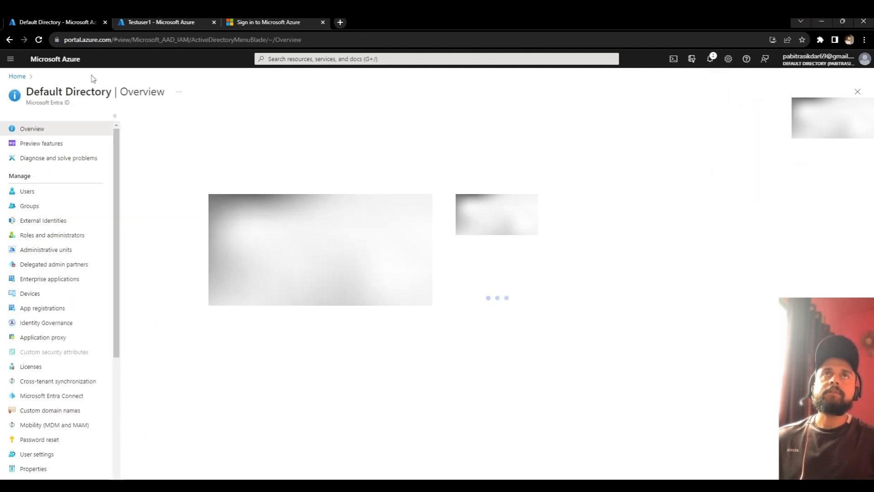
click(47, 194)
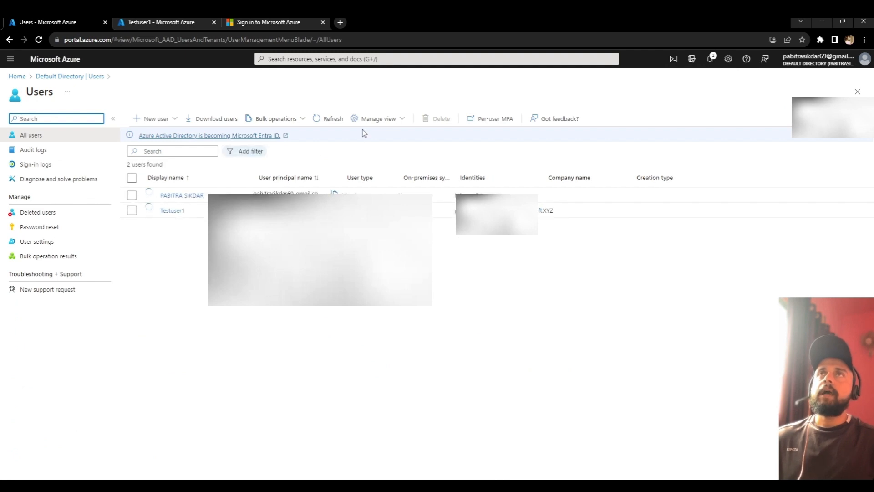
click(300, 122)
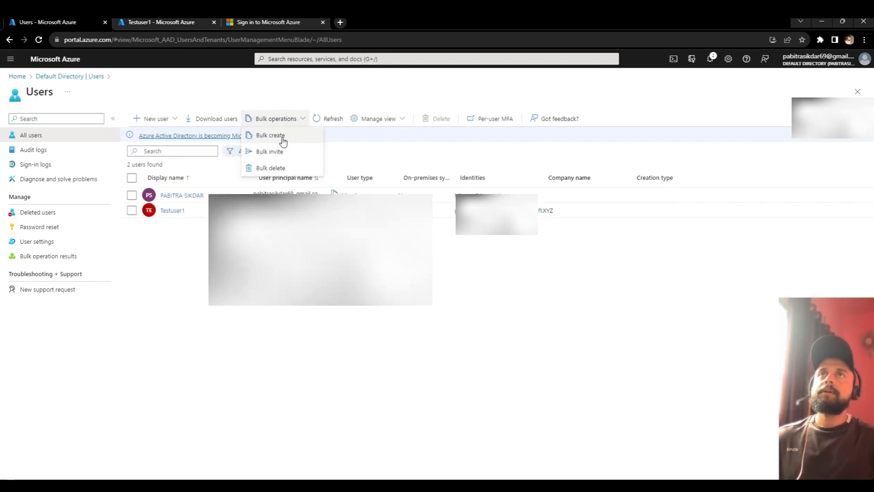
click(283, 139)
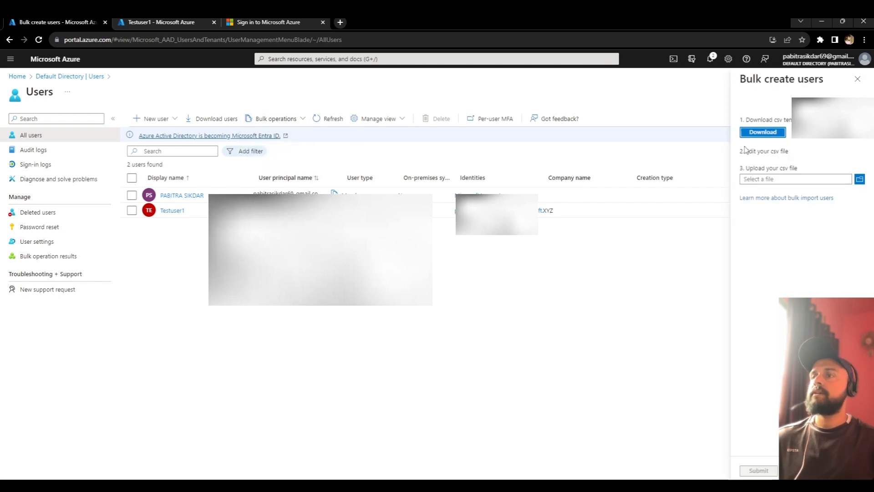
click(772, 133)
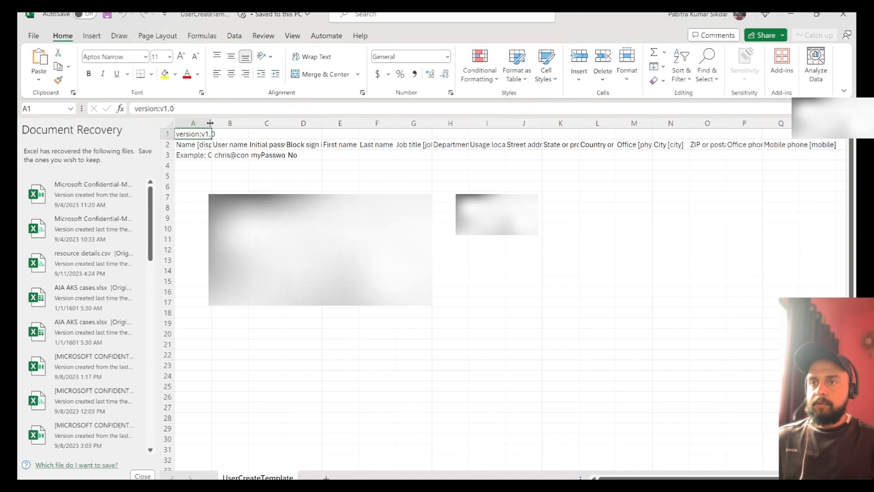
Step: Widen columns A and B and enter display names Test user2 and Test user3 in A4:A5
drag(212, 123, 387, 123)
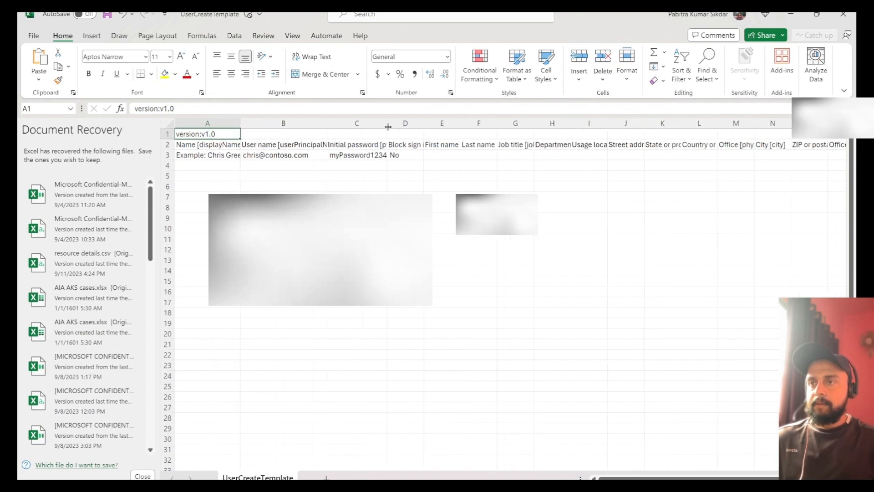
drag(328, 123, 342, 123)
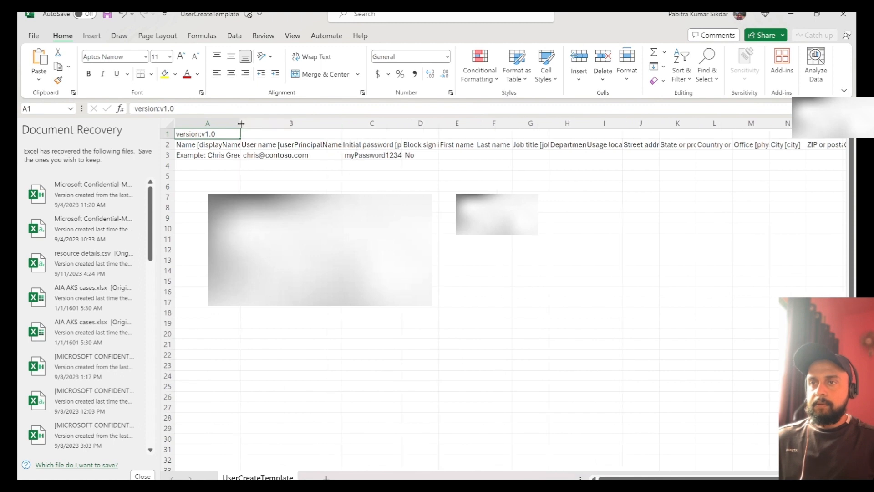
drag(240, 123, 258, 122)
click(232, 164)
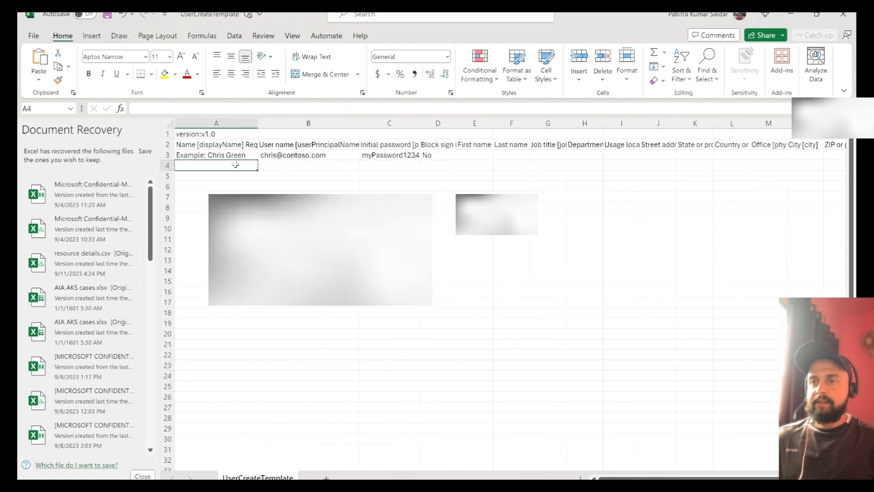
text(Tes)
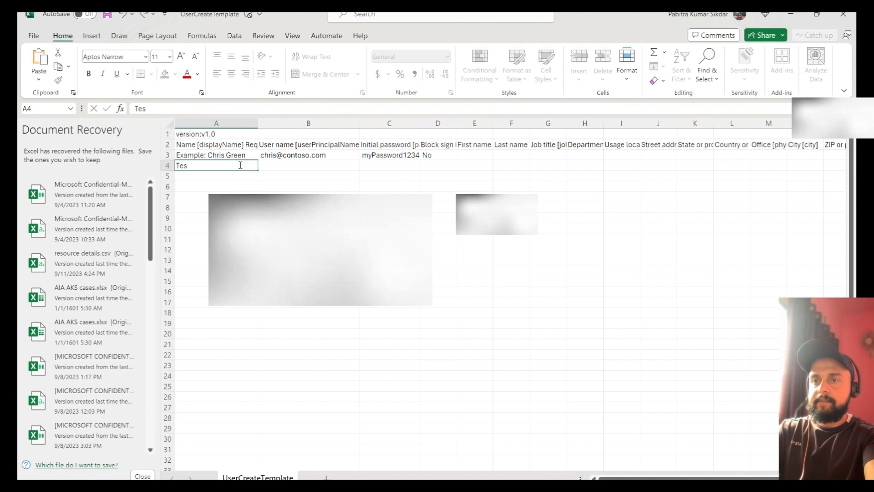
text(t user2)
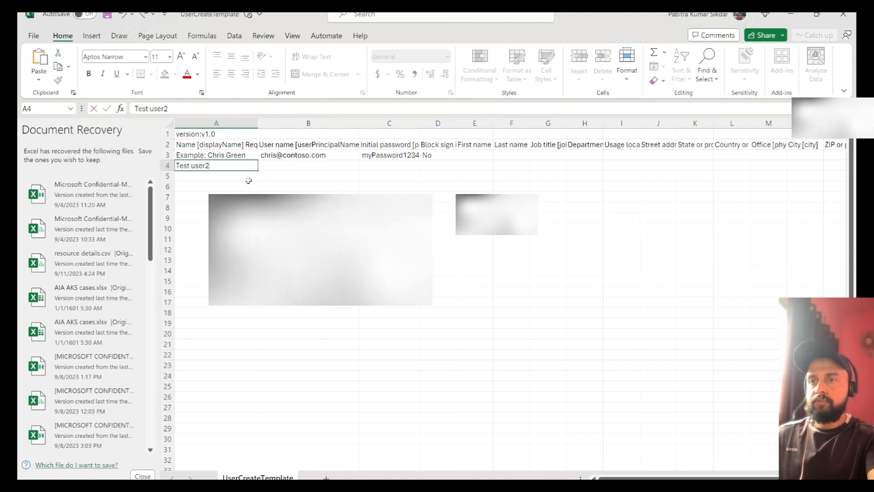
click(241, 175)
text(Test user2)
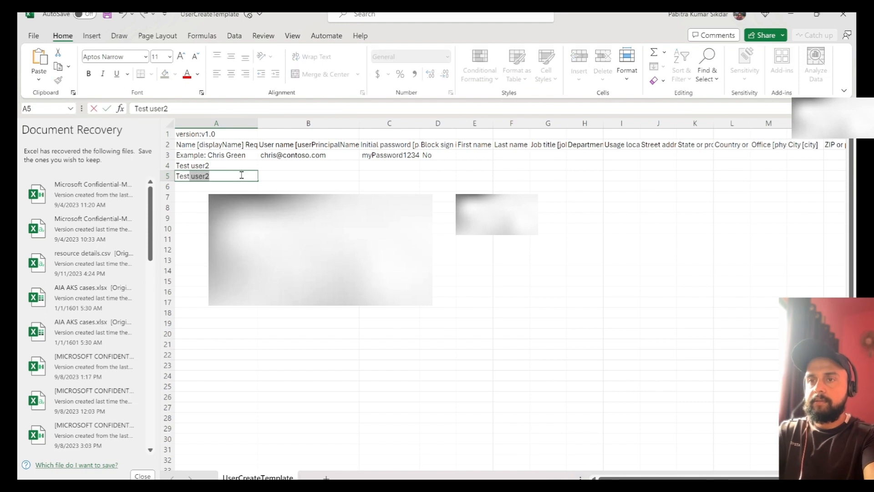
key(Tab)
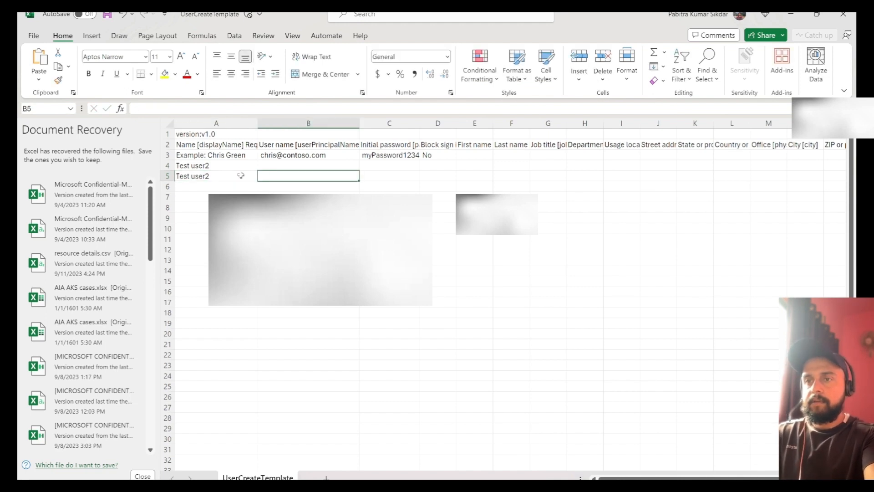
double_click(241, 175)
key(BackSpace)
text(3)
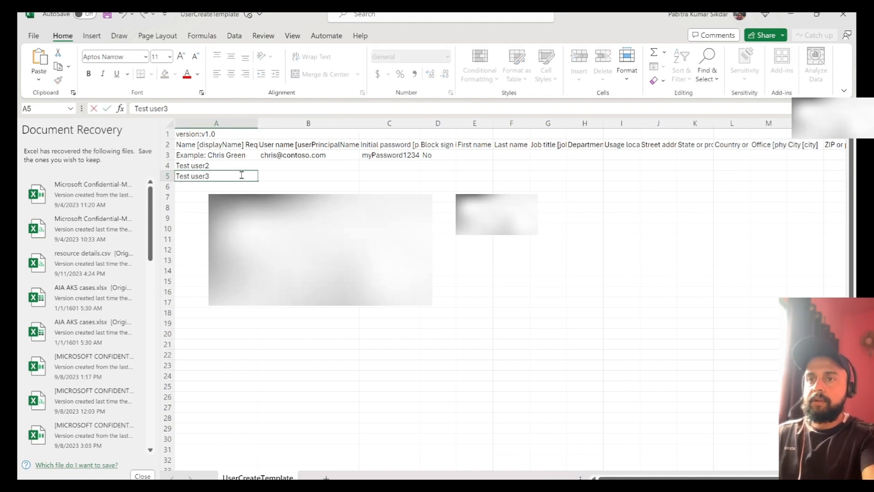
click(281, 164)
text(T)
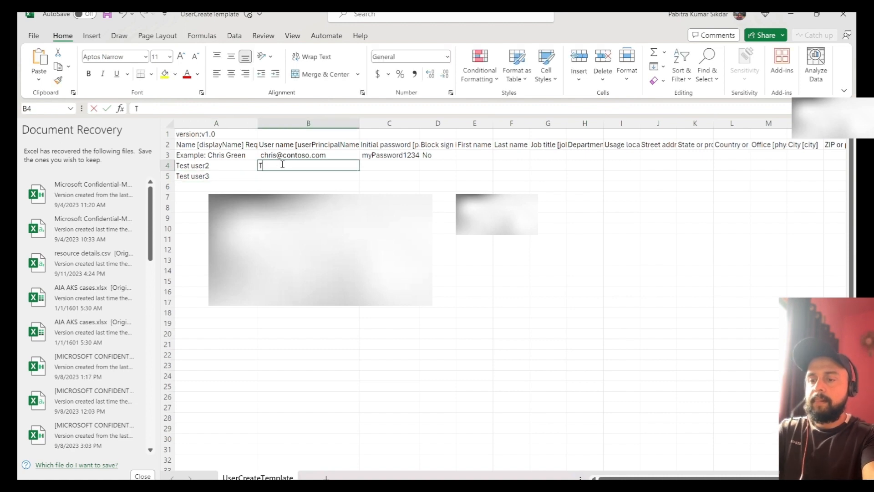
text(estuse)
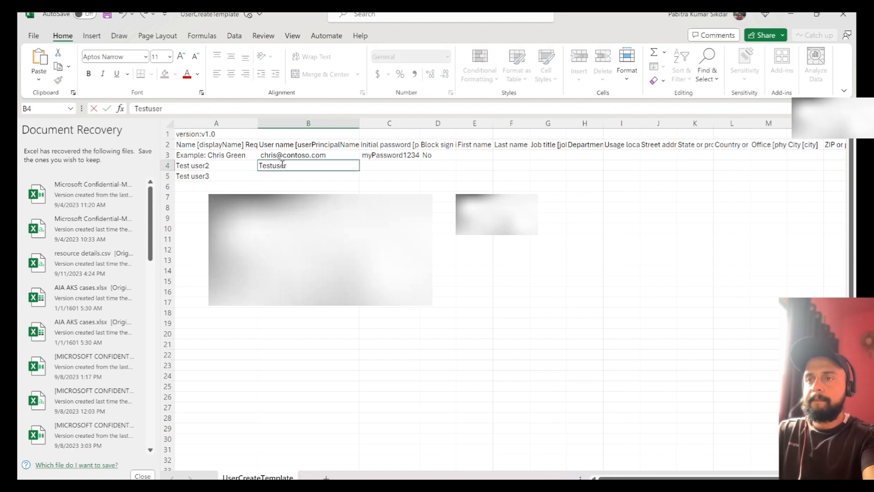
text(r2)
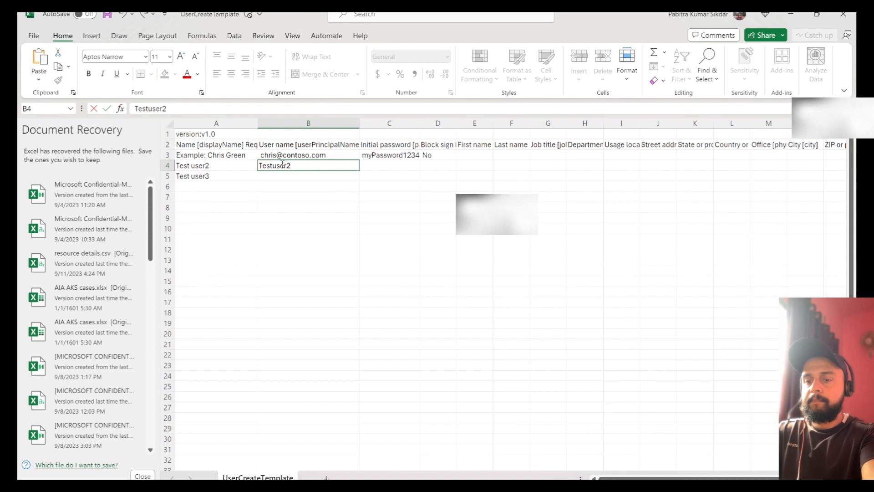
text(@c)
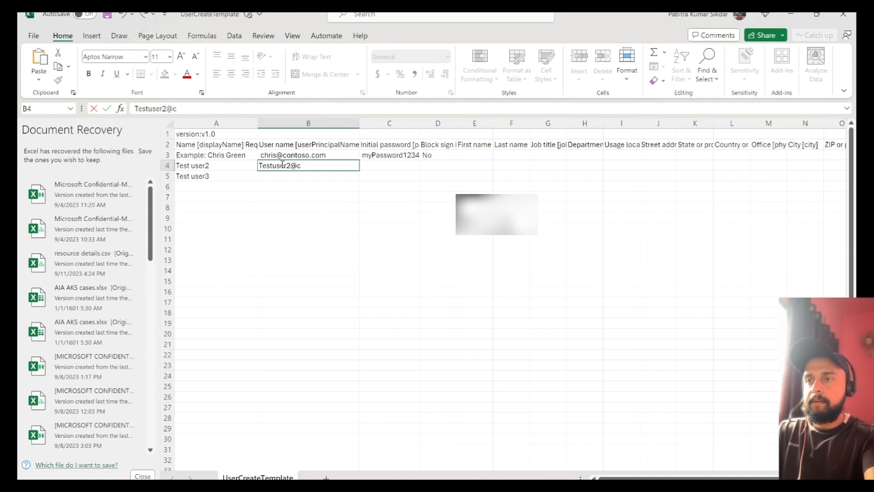
text(o)
key(BackSpace)
text(ontos)
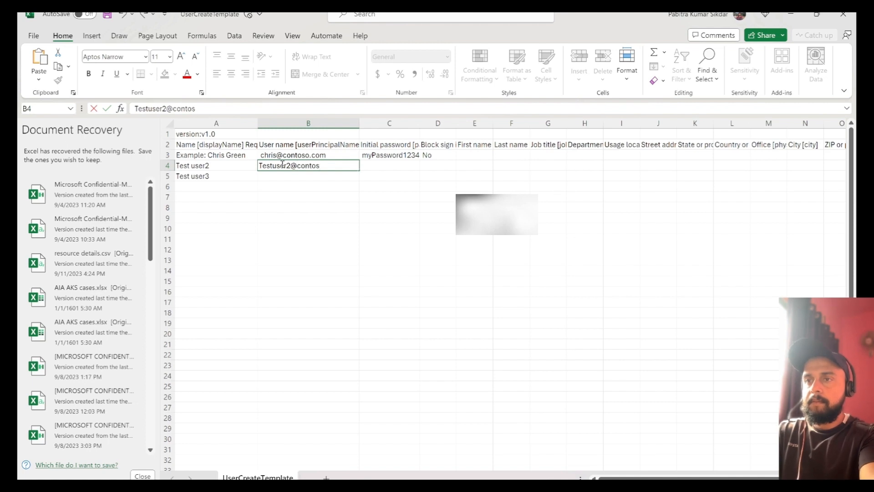
text(o.com)
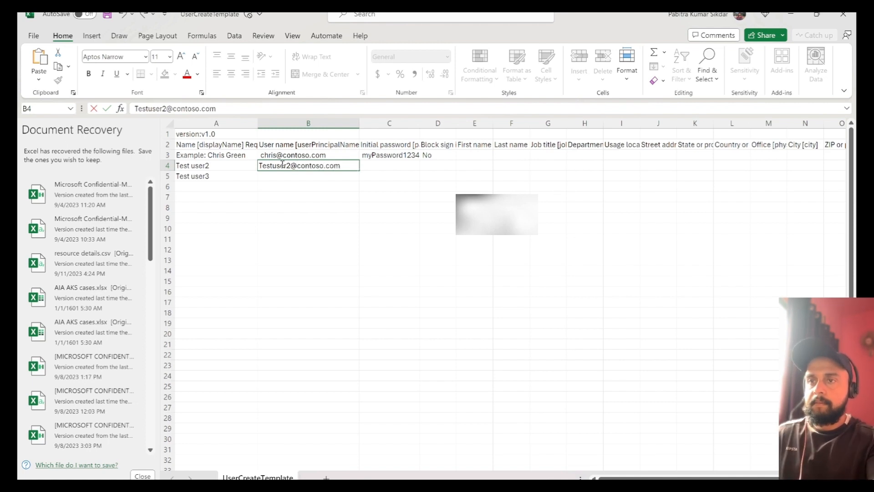
click(356, 189)
click(346, 167)
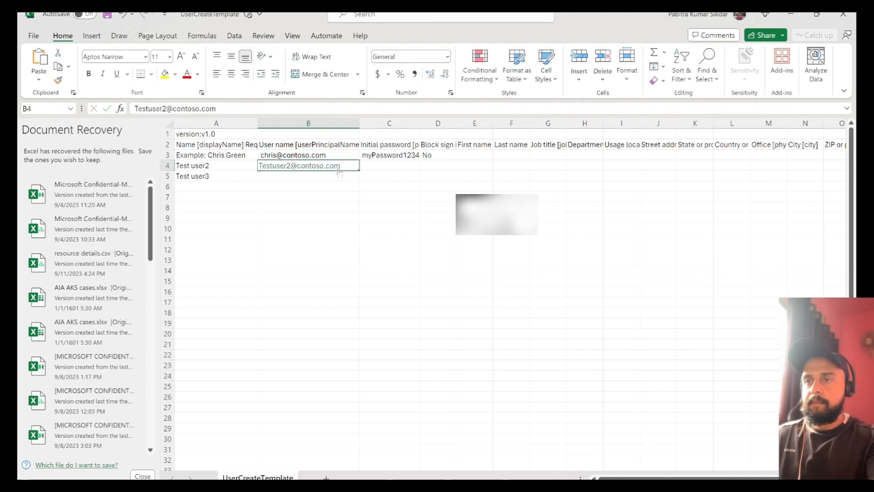
key(ctrl+c)
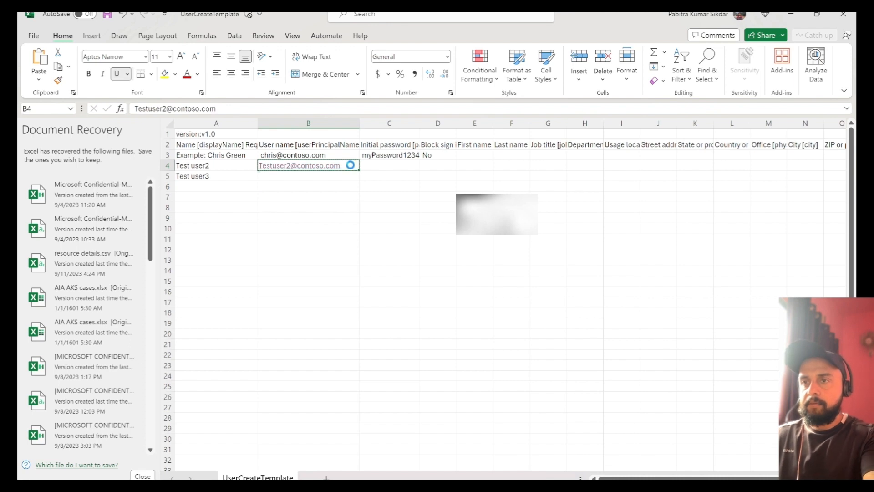
click(339, 177)
key(ctrl+v)
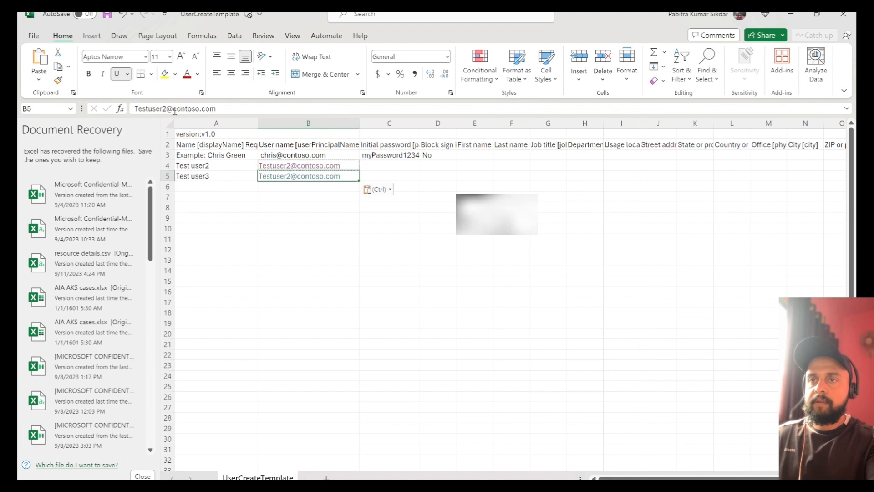
click(213, 108)
key(BackSpace)
Step: Change B5's user name to Testuser3, and fill the sample password and No down to row 5
text(3)
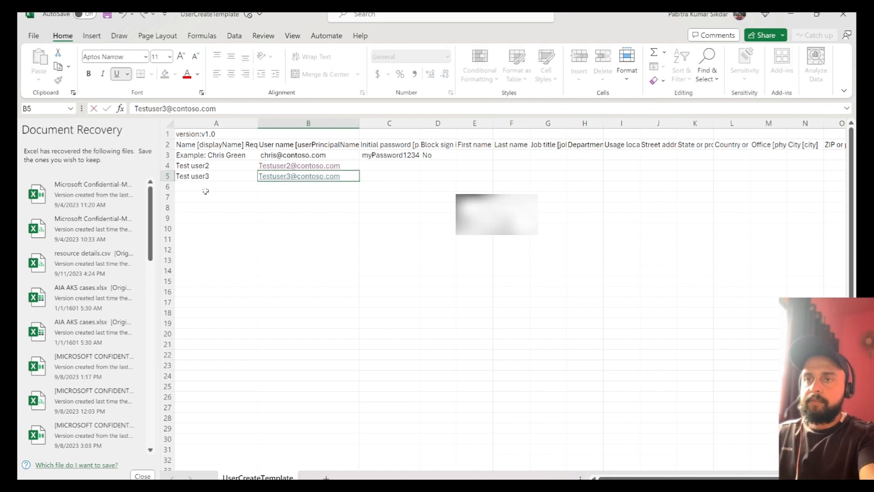
click(399, 157)
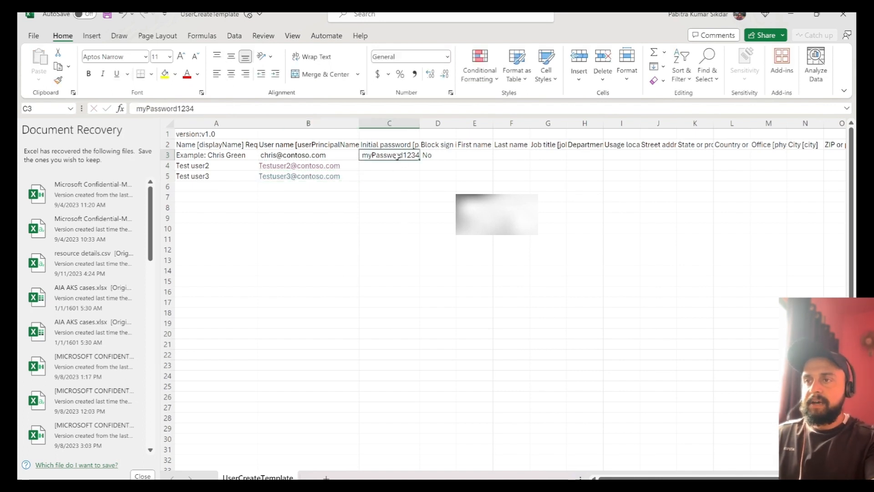
drag(418, 159, 418, 181)
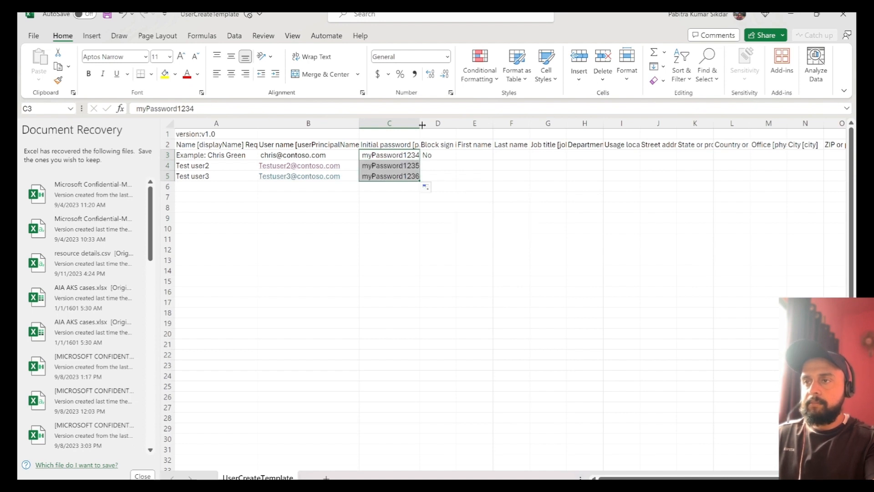
drag(419, 123, 424, 123)
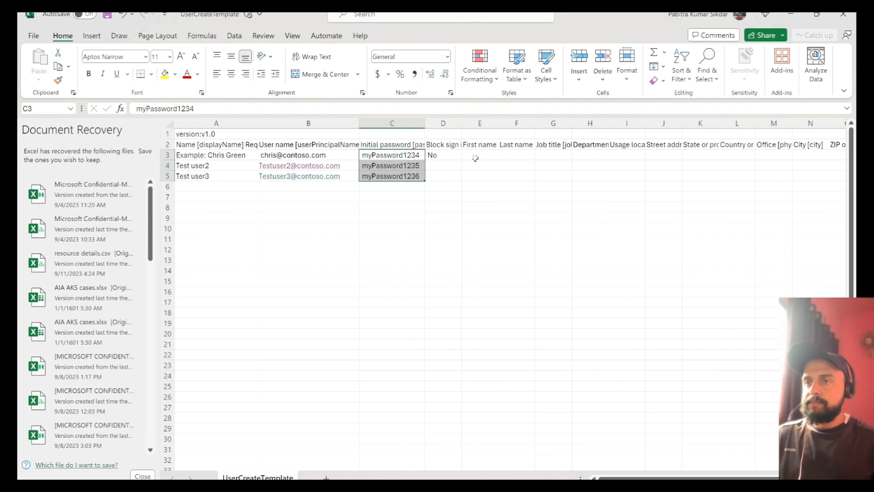
click(448, 154)
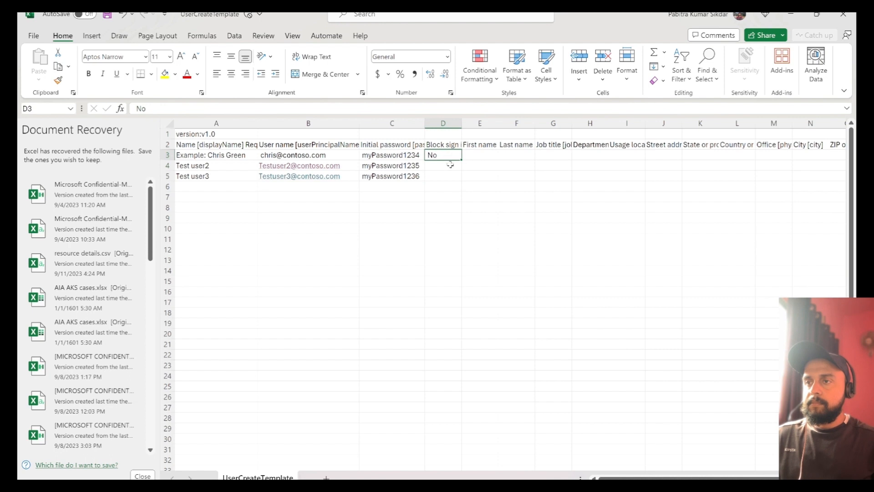
drag(461, 162, 462, 180)
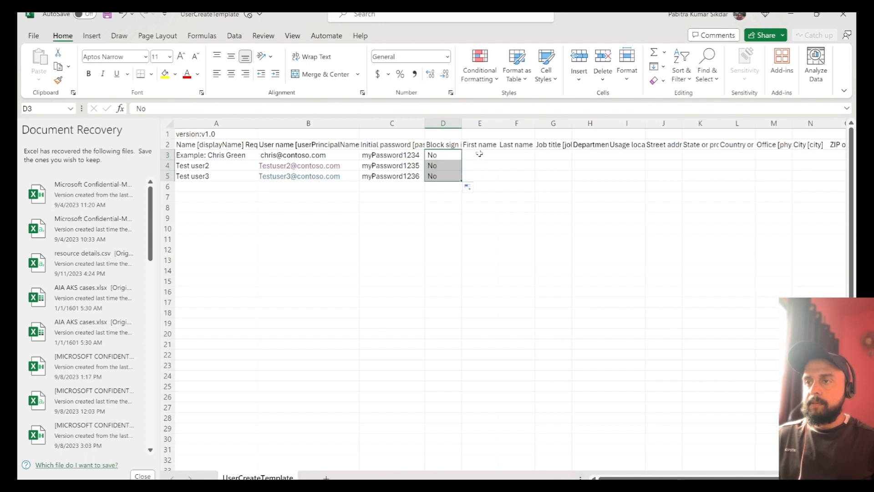
Step: Enter Chris as first name and Green as last name in the example row
click(480, 155)
text(Chris)
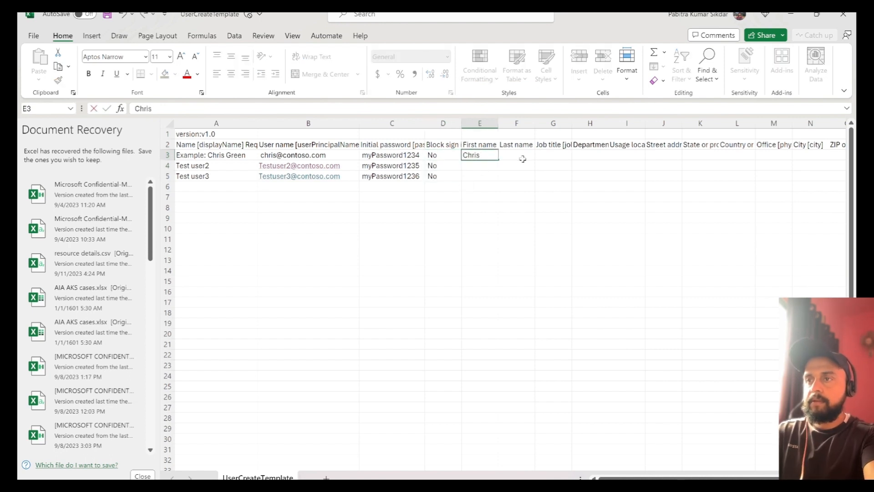
click(524, 155)
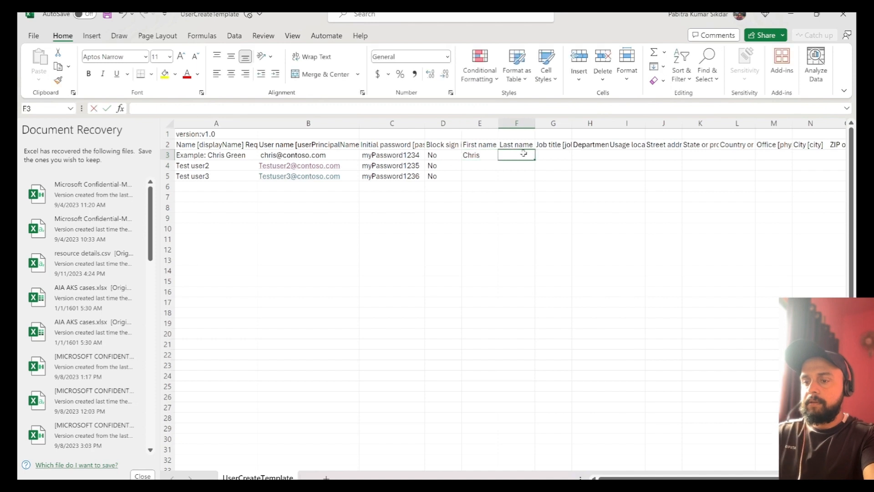
text(Green)
Step: Give Test user2 names Test1/user2, auto-fill Test2 for Test user3, and widen column G
click(488, 167)
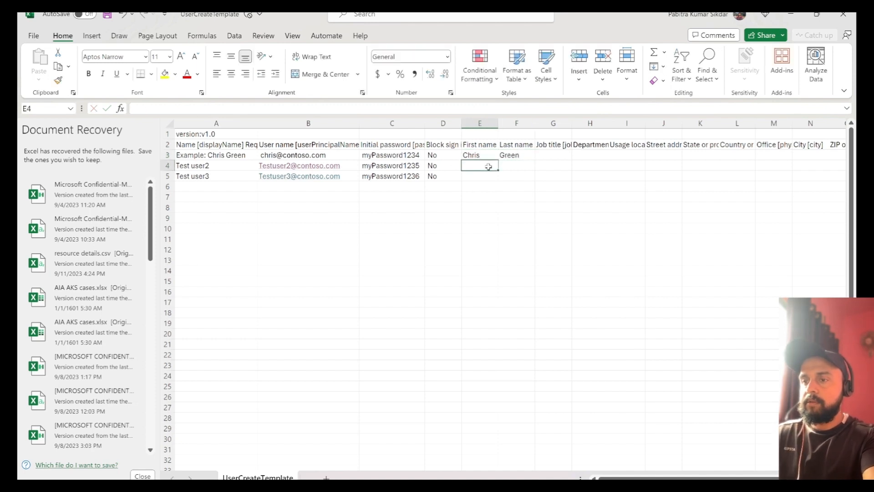
text(Test)
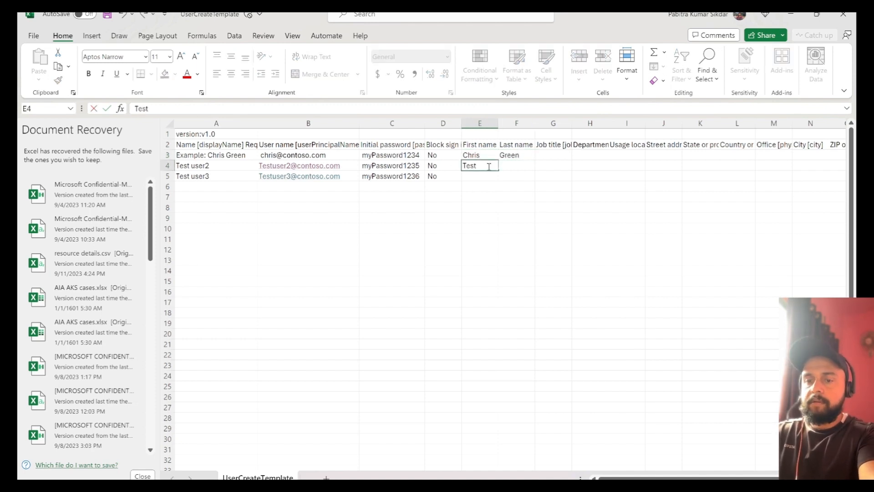
text(1)
key(Tab)
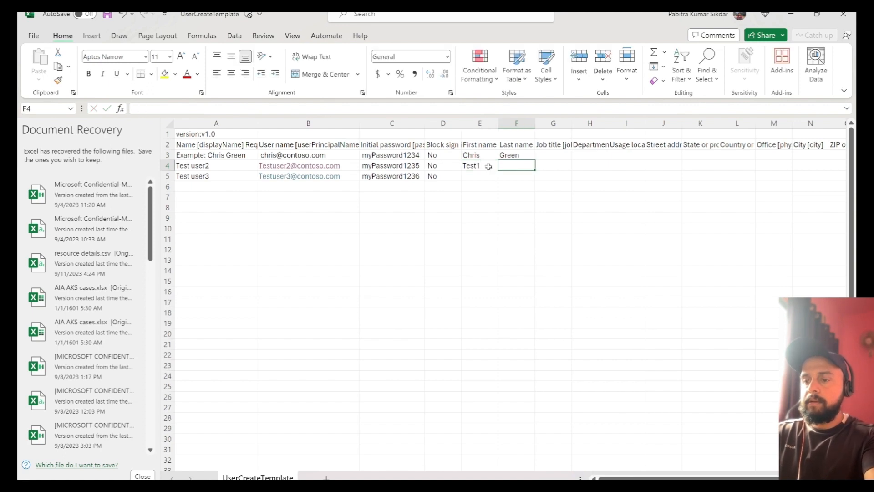
text(user2)
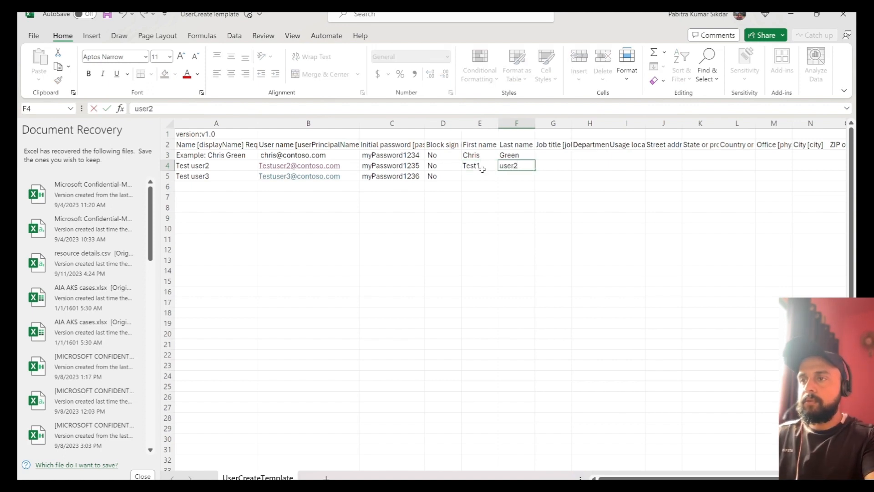
click(481, 169)
click(481, 177)
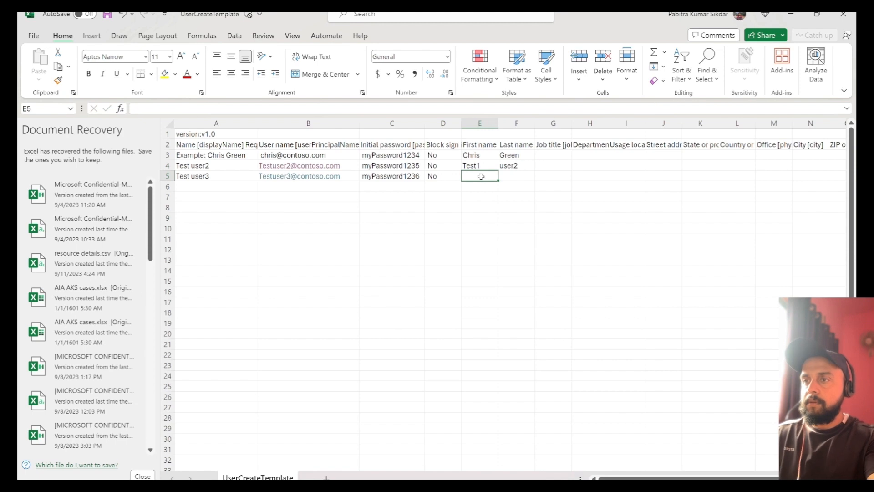
click(479, 164)
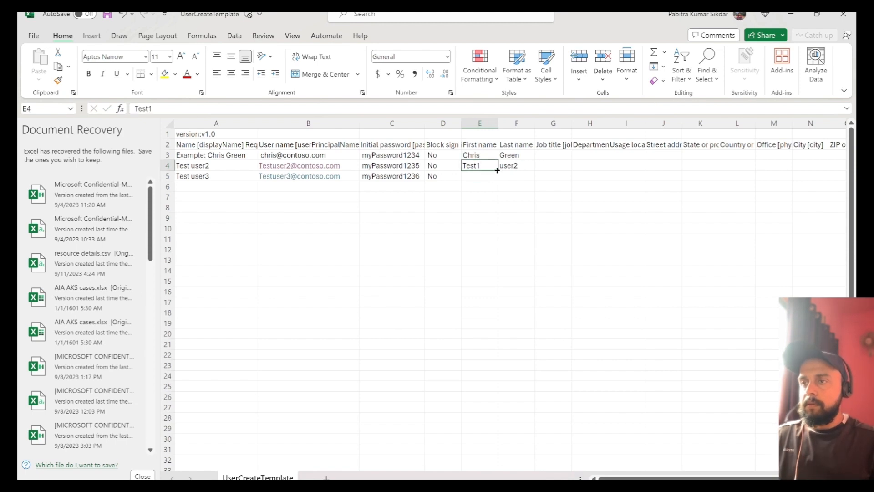
drag(497, 170, 533, 181)
click(527, 168)
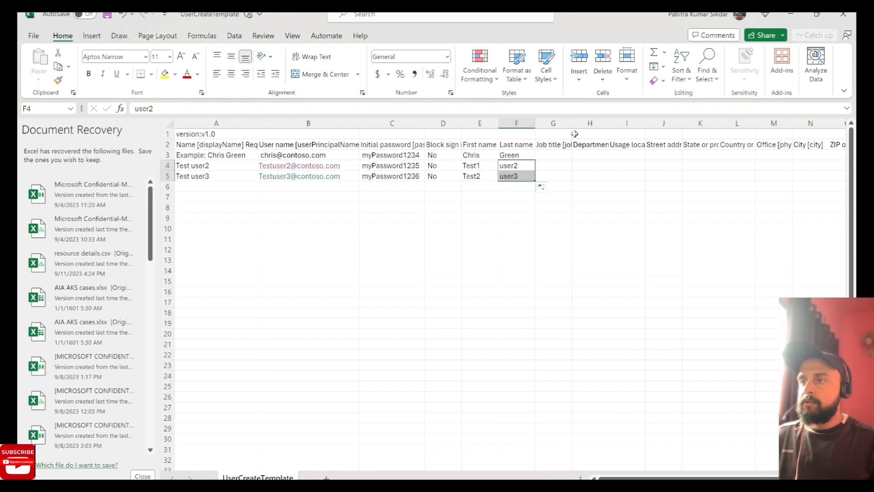
drag(572, 123, 581, 124)
Step: Enter job titles HR, Manager, Engineer in G3:G5 and departments Finance and PG in H3:H4
click(563, 154)
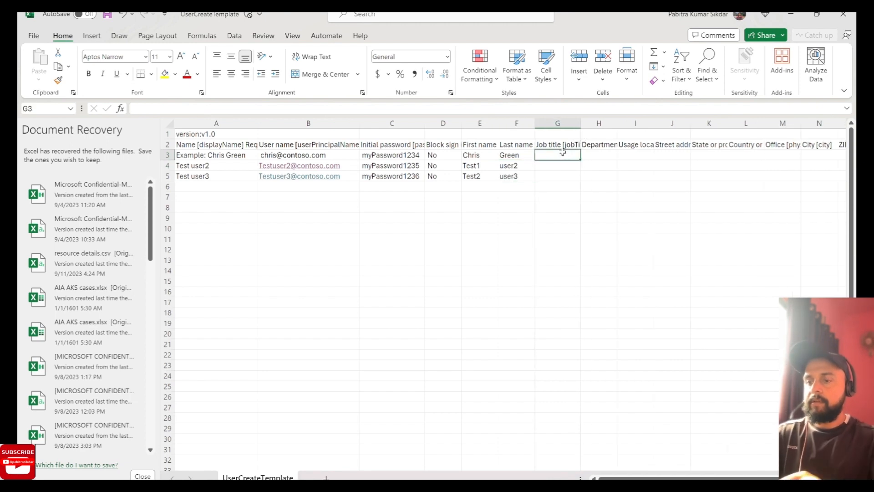
text(HR)
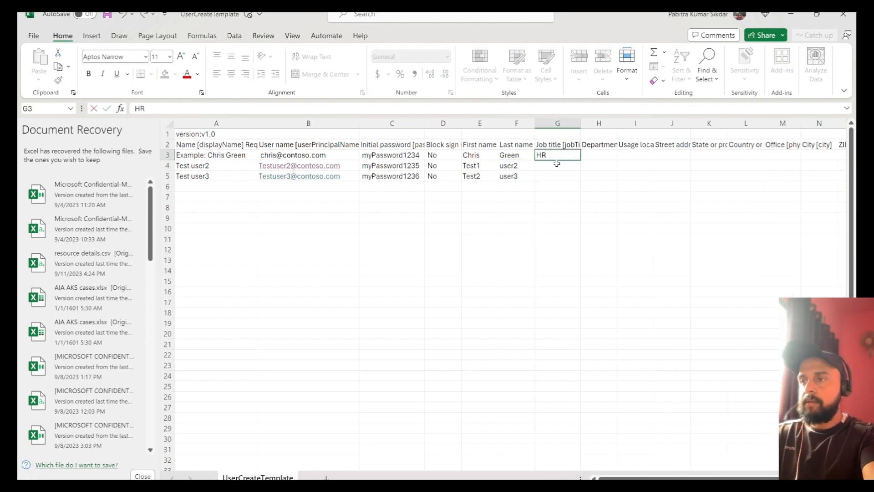
click(557, 163)
text(Manager)
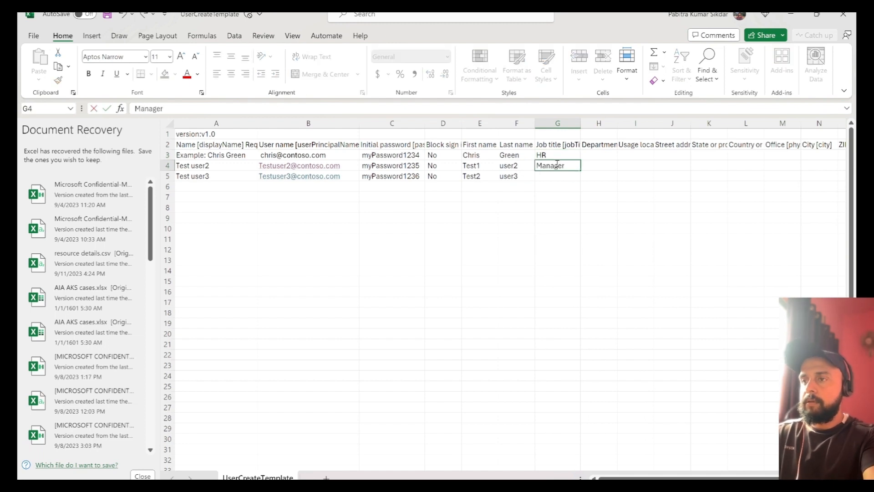
key(Return)
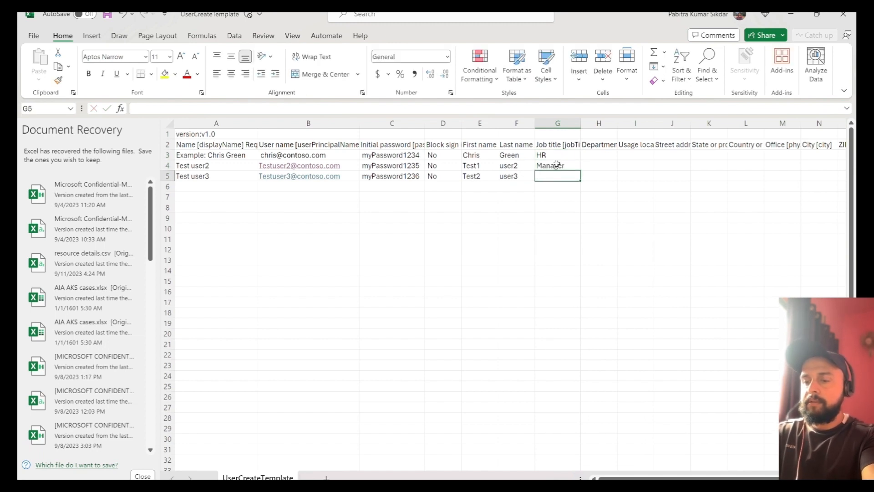
text(Engineer)
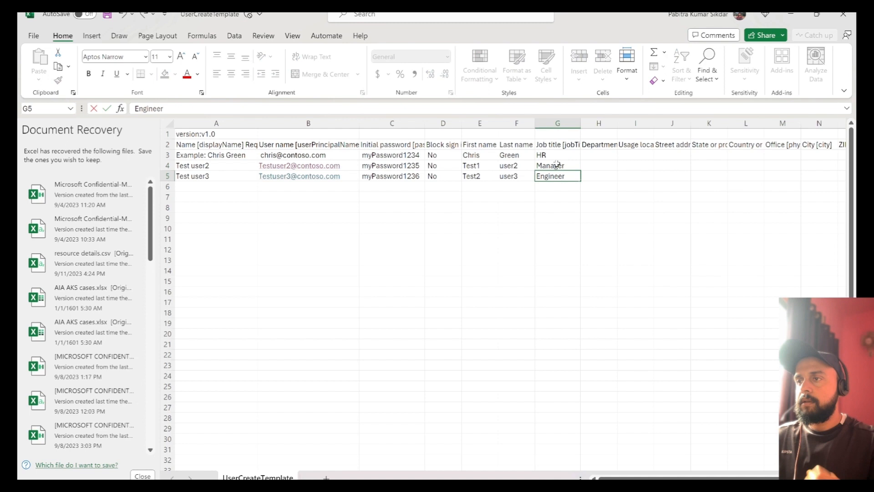
click(591, 155)
text(Finance)
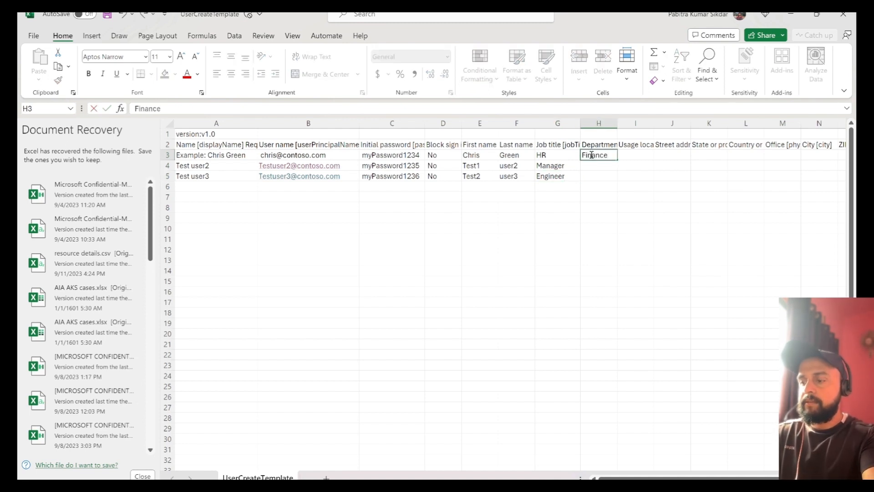
key(Return)
text(PG)
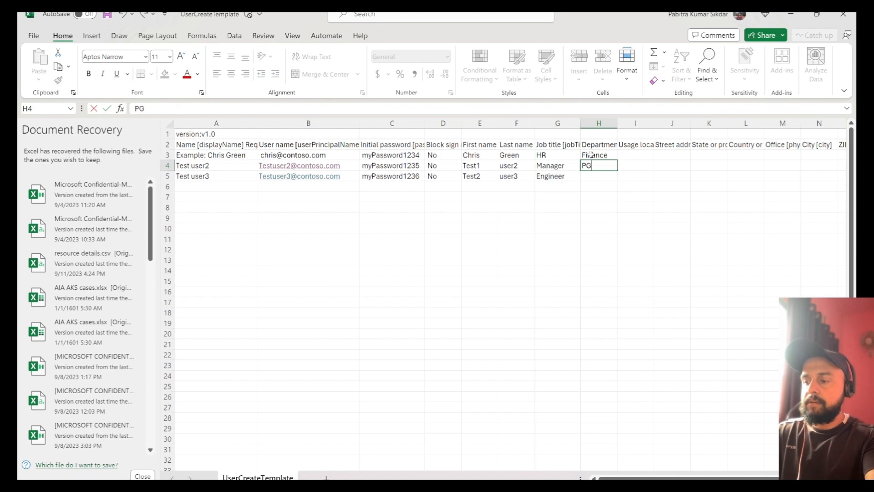
key(Return)
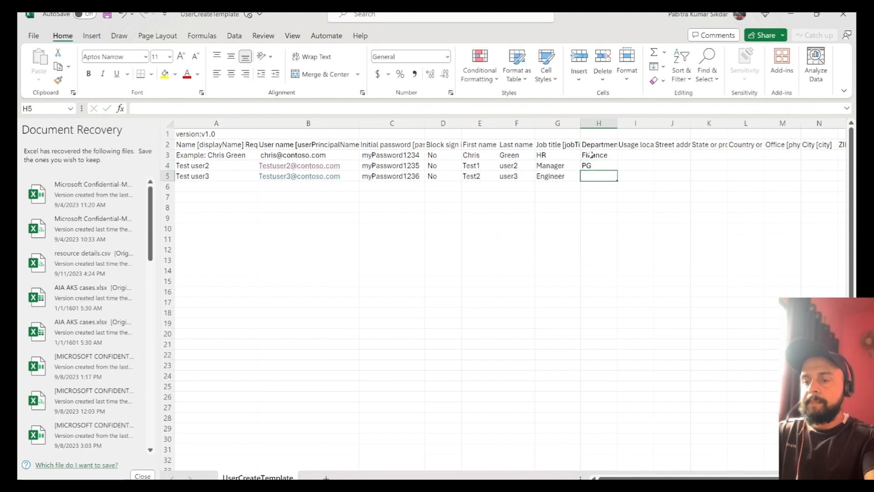
Step: Enter department FM in H5 and usage locations United states, India and China in I3:I5
text(FM)
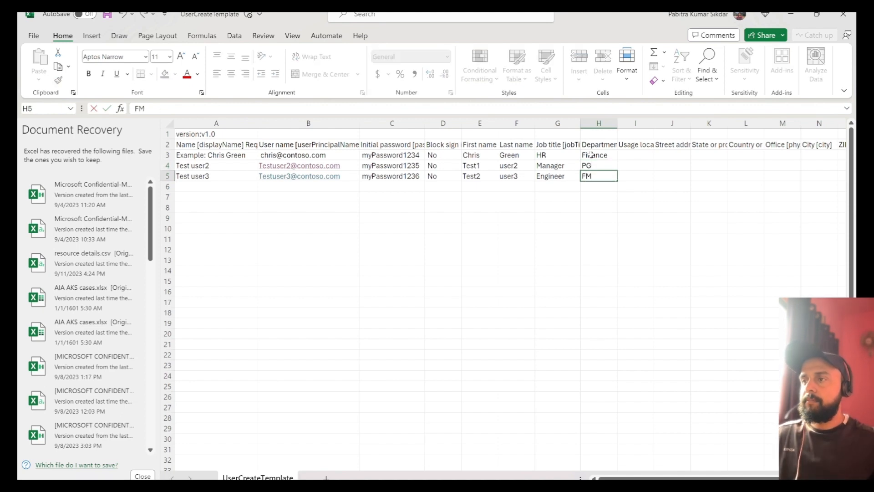
click(635, 153)
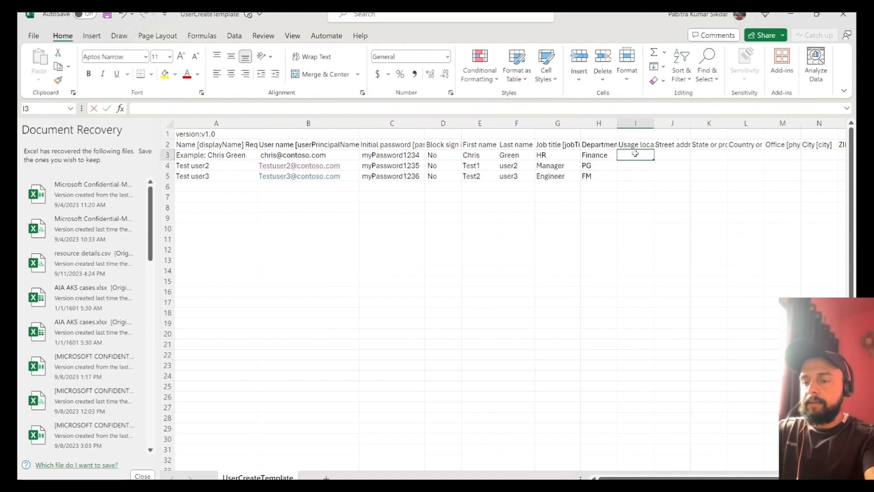
text(US)
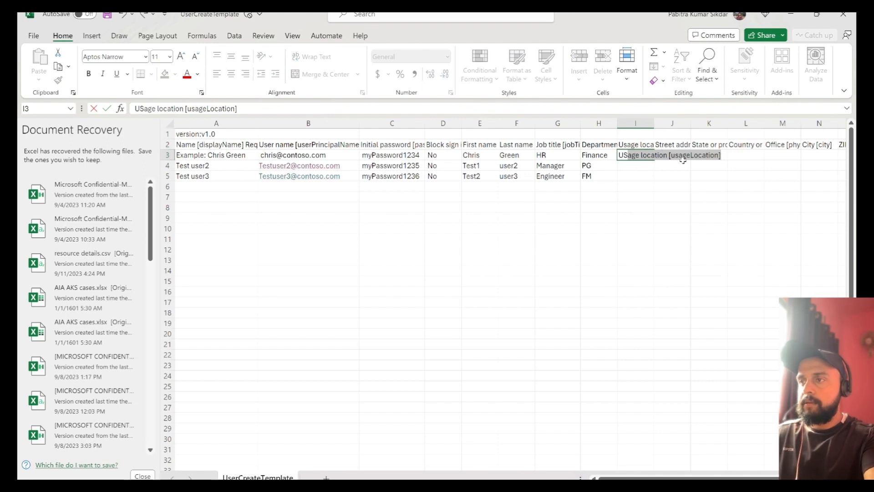
key(BackSpace)
key(BackSpace)
text(inited)
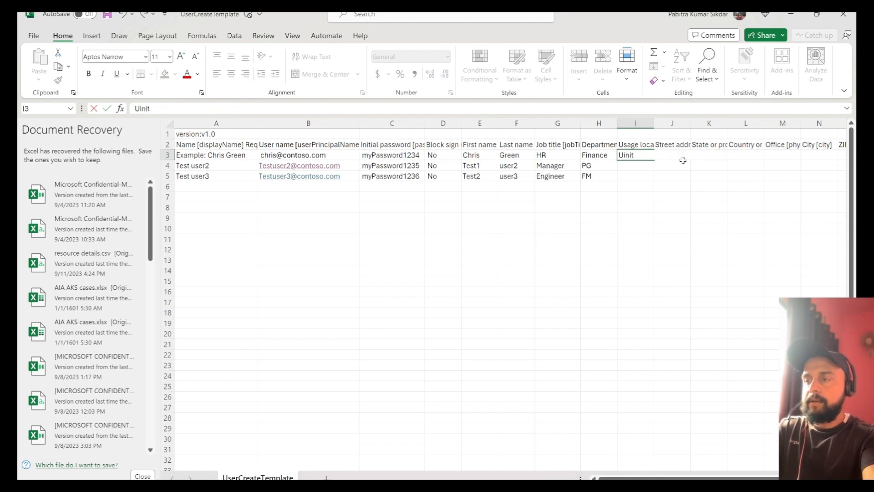
key(BackSpace)
key(BackSpace)
key(BackSpace)
key(BackSpace)
key(BackSpace)
text(in)
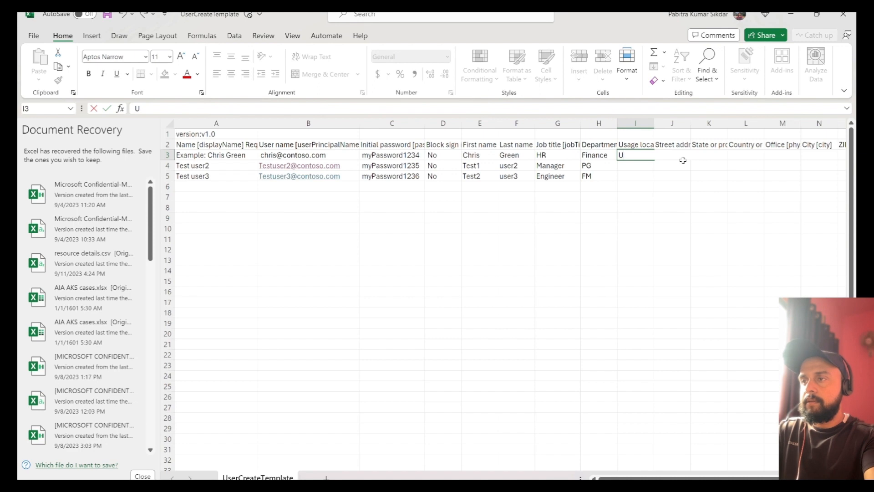
text(nited states)
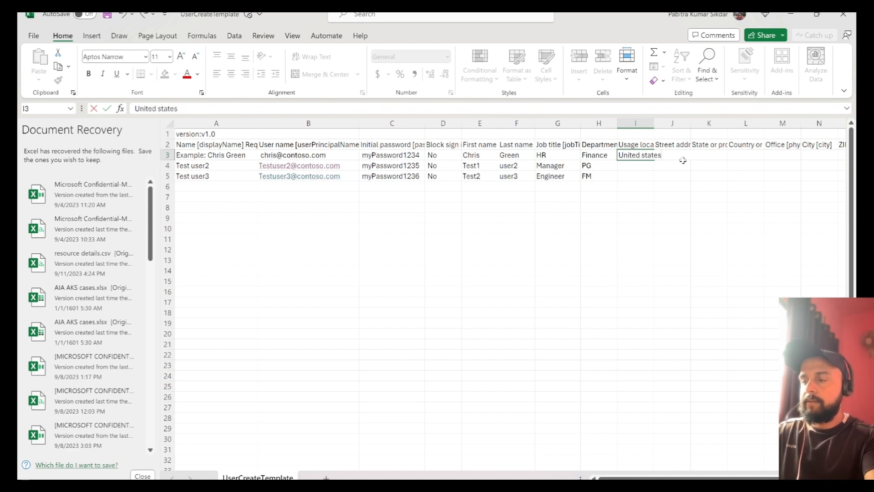
key(Return)
text(India)
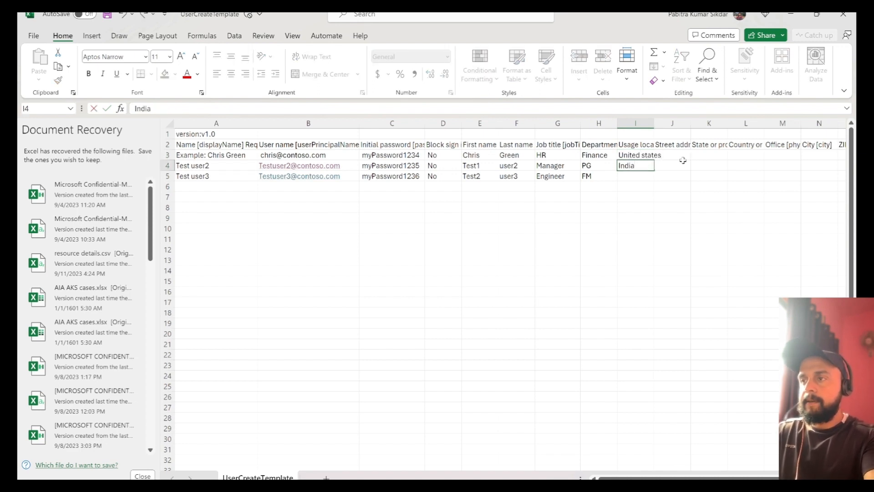
key(Return)
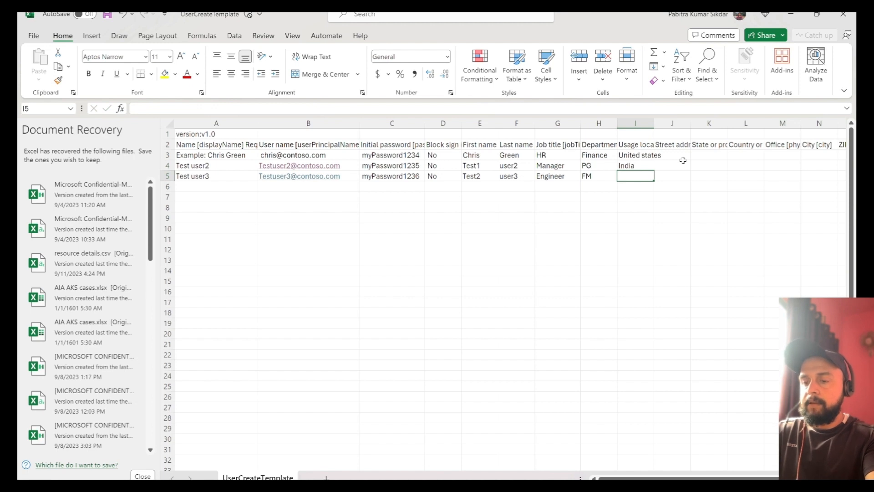
text(China)
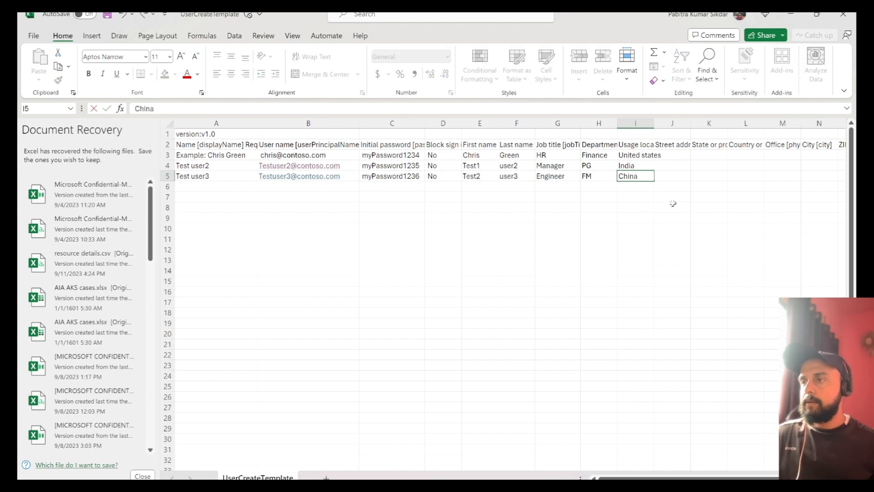
click(672, 203)
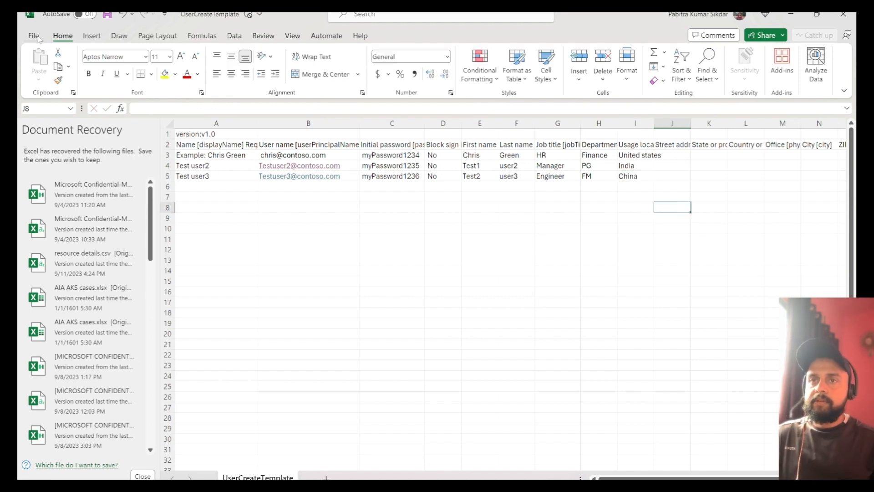
Step: Save the workbook and switch back to the Azure portal
click(38, 38)
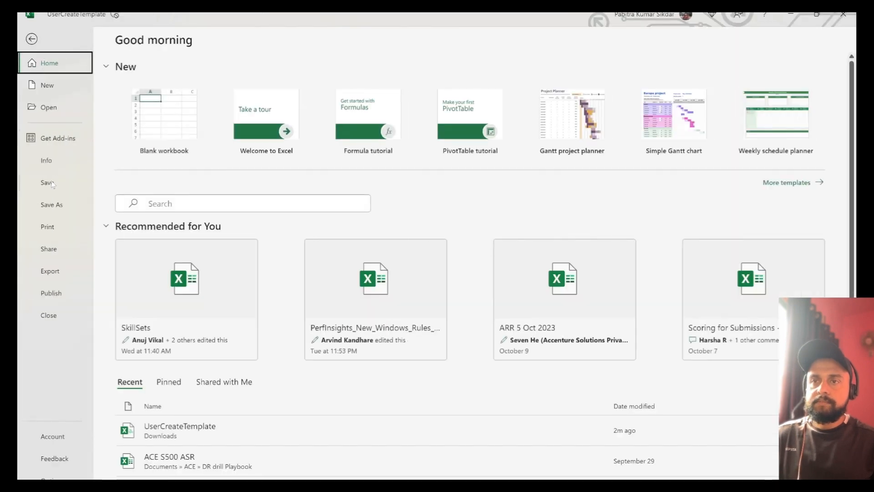
click(52, 180)
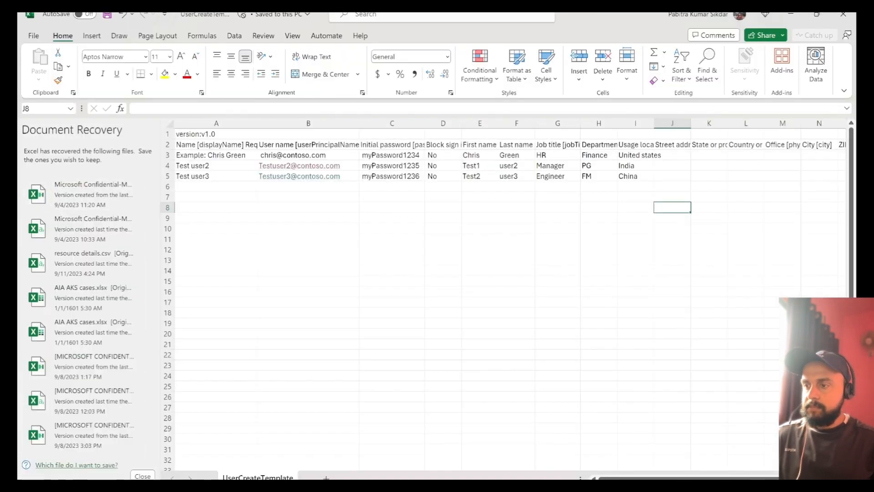
key(alt+Tab)
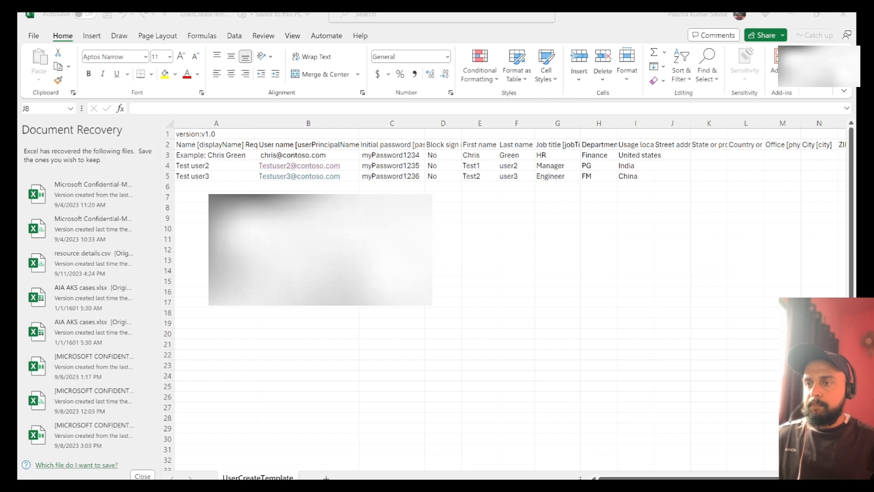
key(alt+Tab)
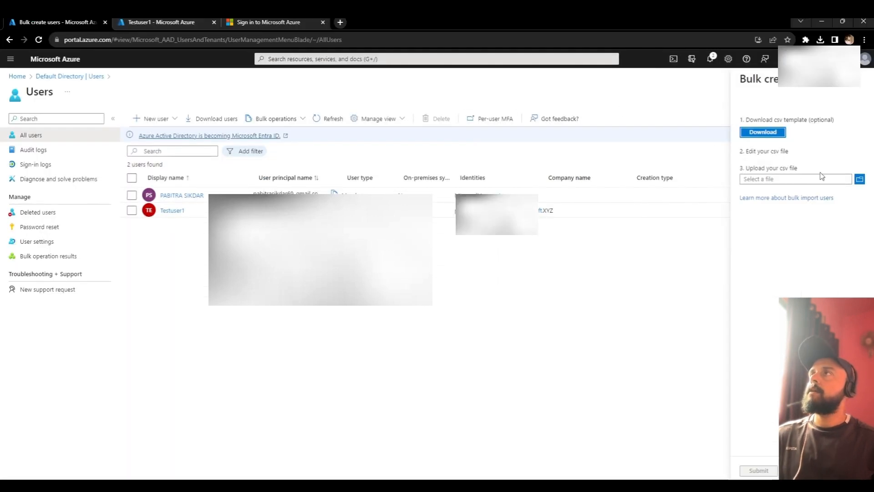
Step: Upload UserCreateTemplate.csv in the Bulk create users pane and submit it
click(849, 180)
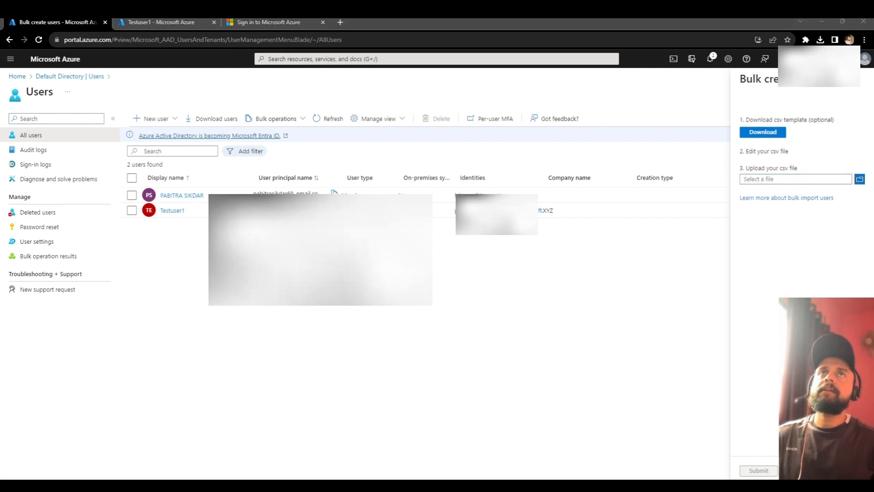
double_click(127, 105)
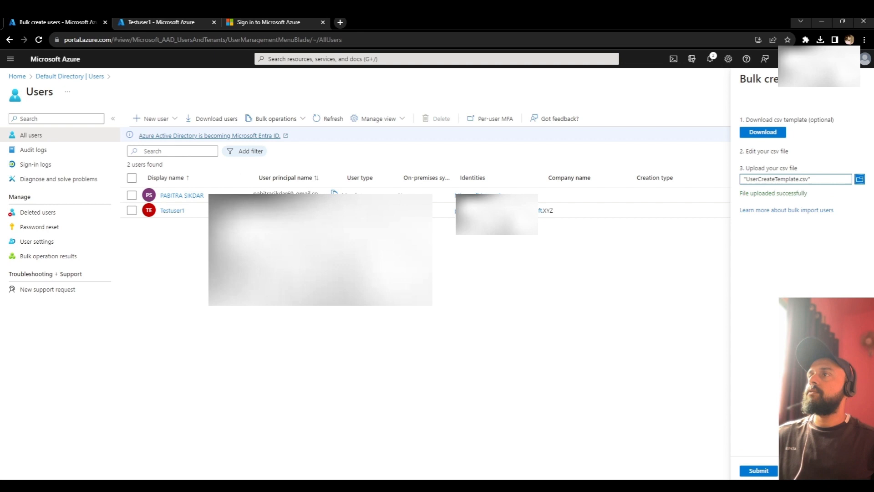
click(758, 474)
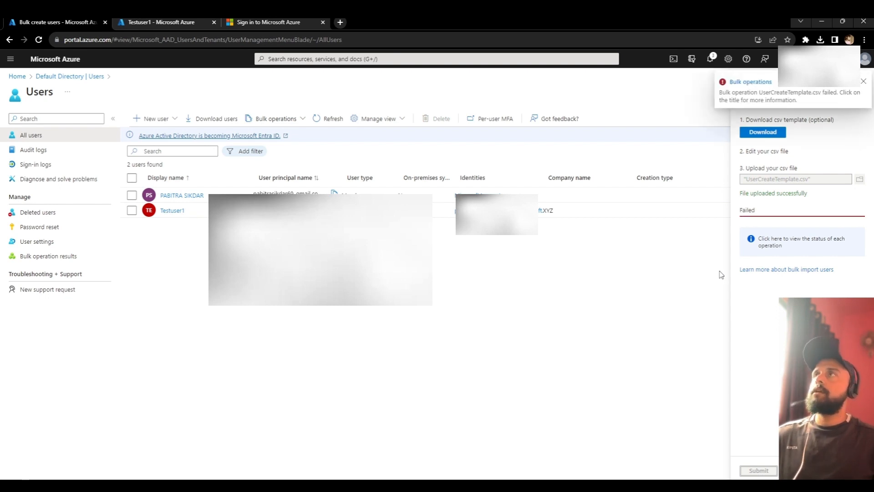
Step: Open the failed bulk operation's details and download its per-user results file
click(749, 84)
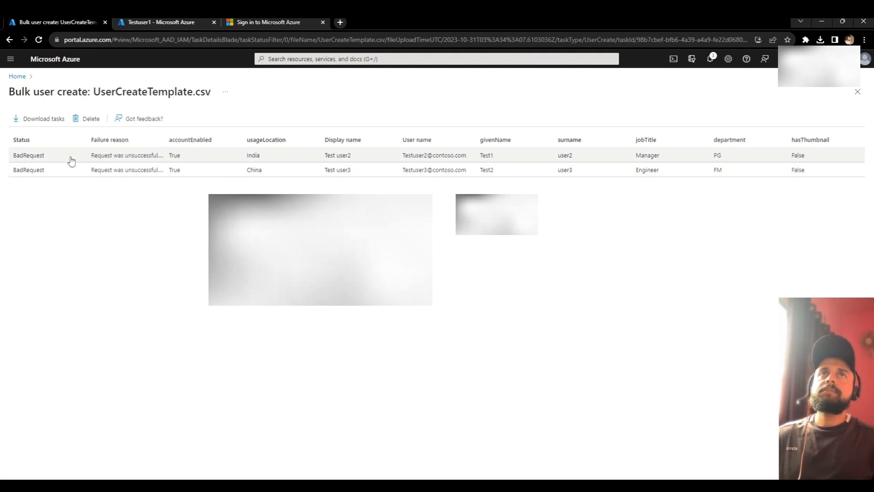
click(39, 122)
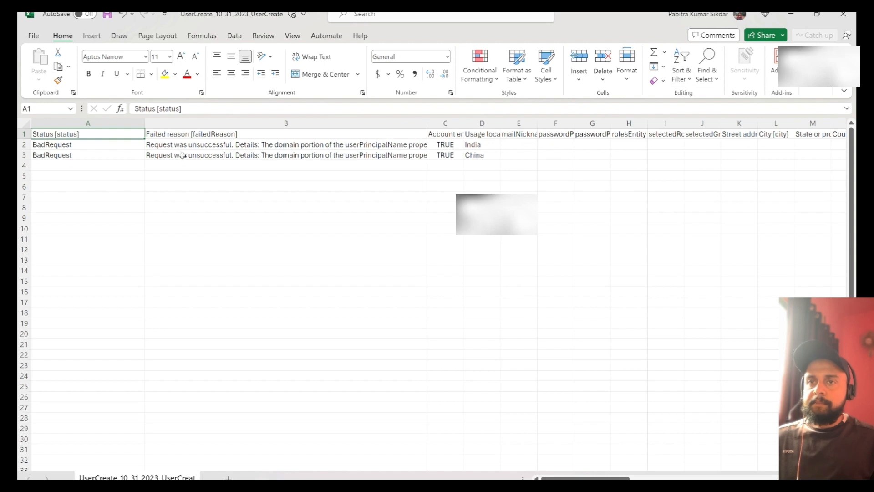
Step: Read both users' invalid userPrincipalName domain errors, close the results workbook, and return to Azure
click(136, 148)
click(233, 145)
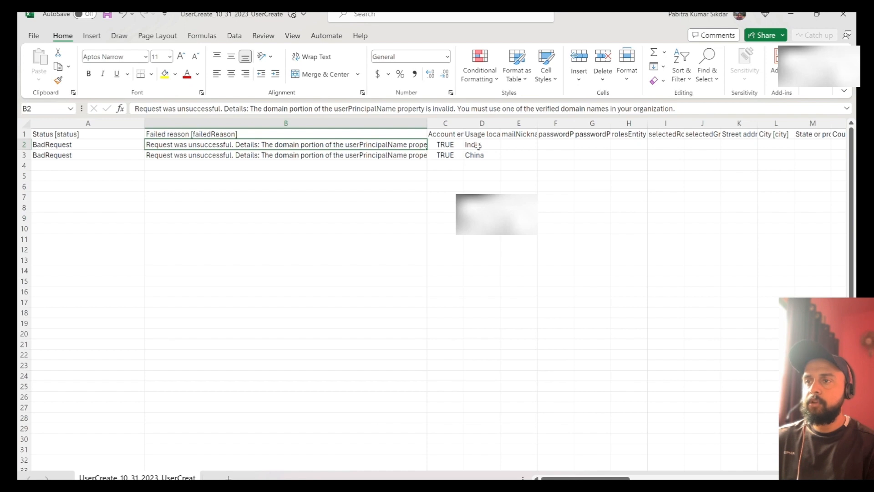
click(423, 155)
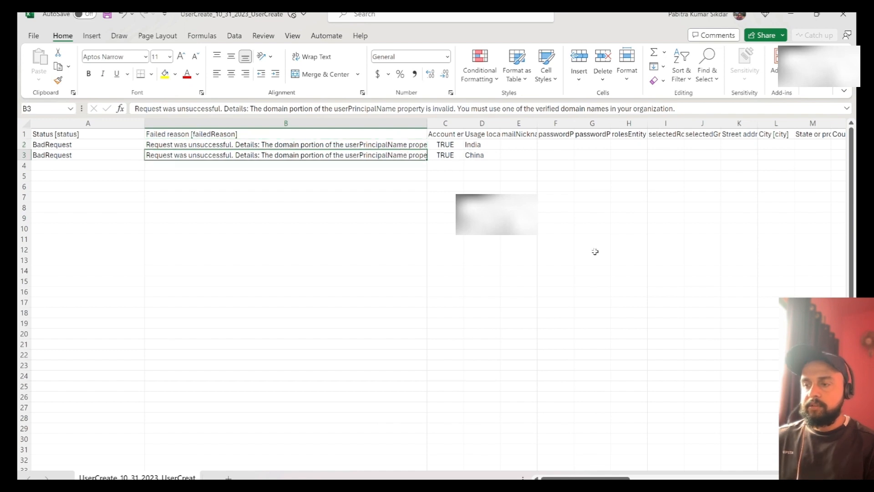
click(843, 15)
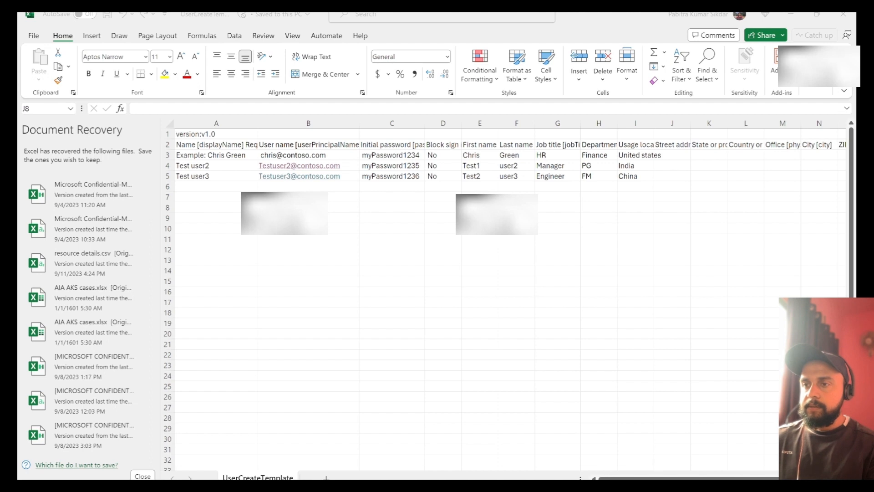
key(alt+Tab)
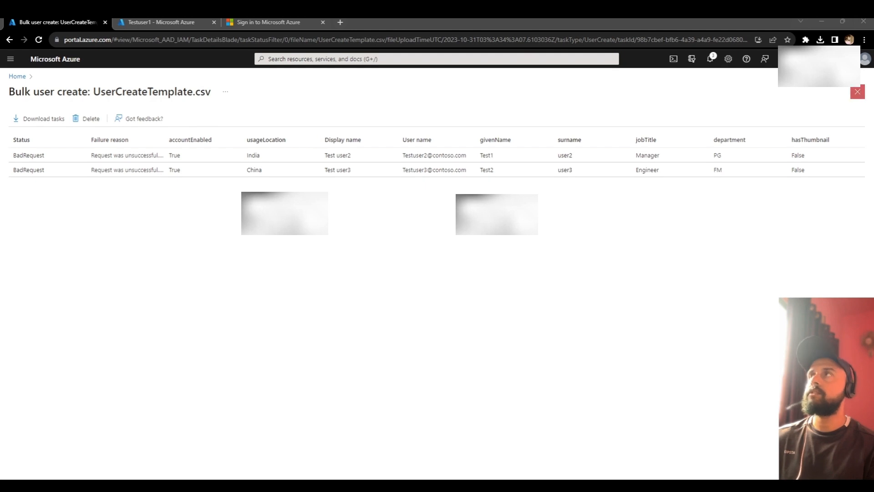
Step: Go from Home through Microsoft Entra ID to Users and open Testuser1's profile to check its domain
click(858, 91)
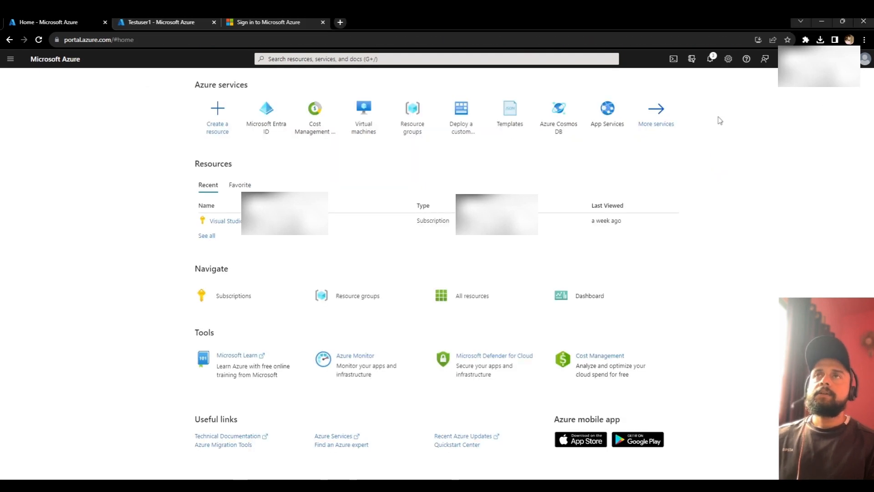
click(268, 124)
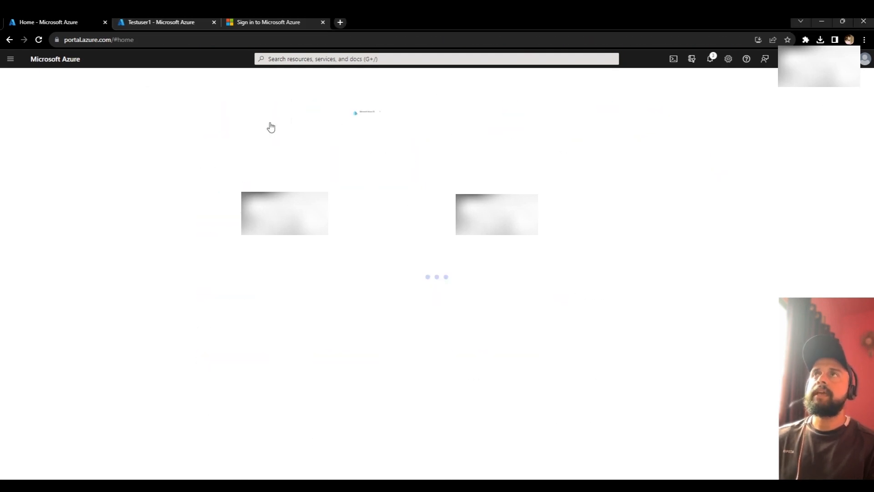
click(27, 191)
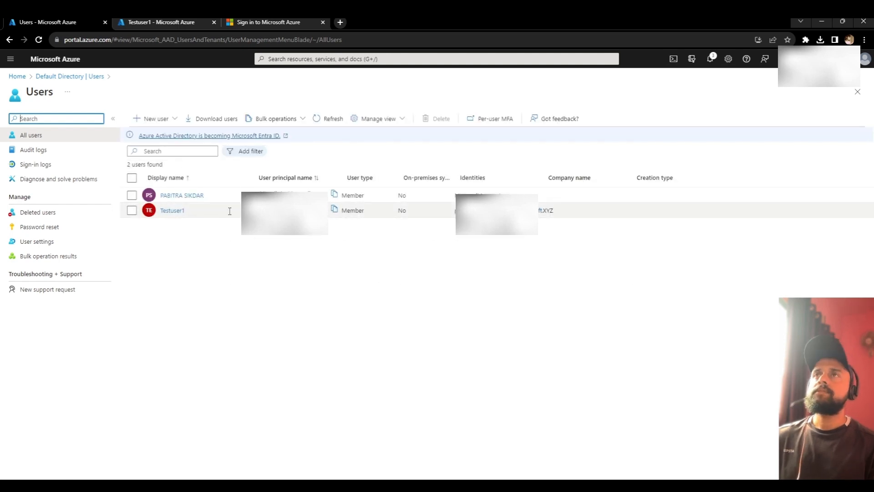
click(168, 213)
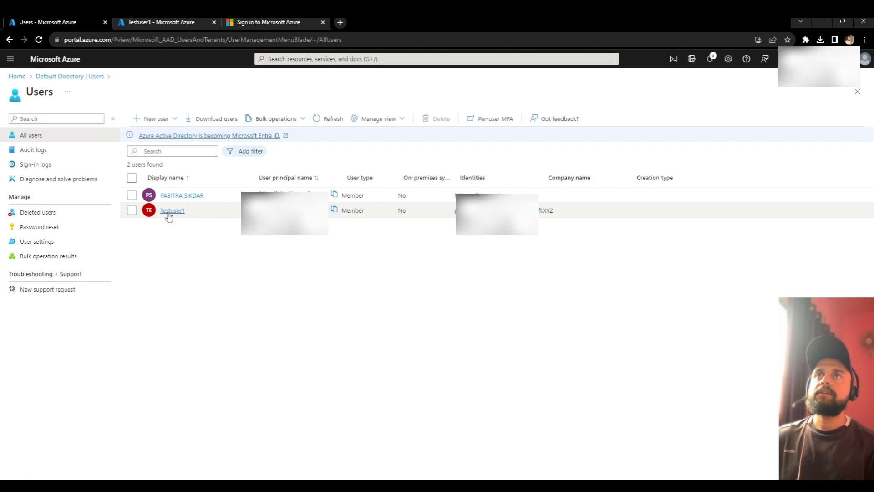
click(168, 214)
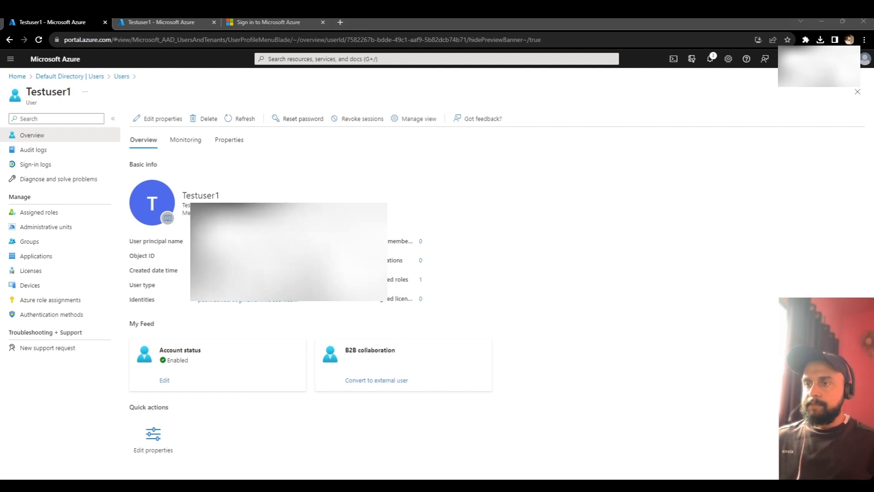
Step: Commit the tenant-domain user names for Test user2 and Test user3 and save the CSV template
key(alt+Tab)
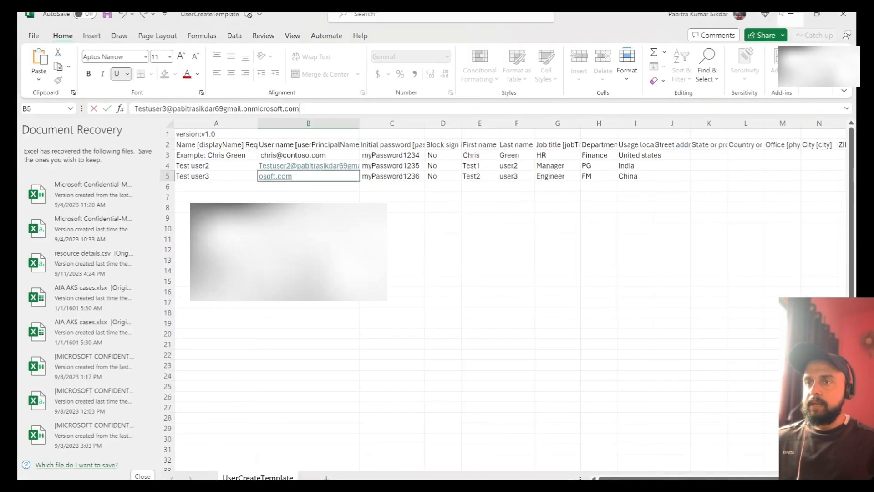
click(415, 164)
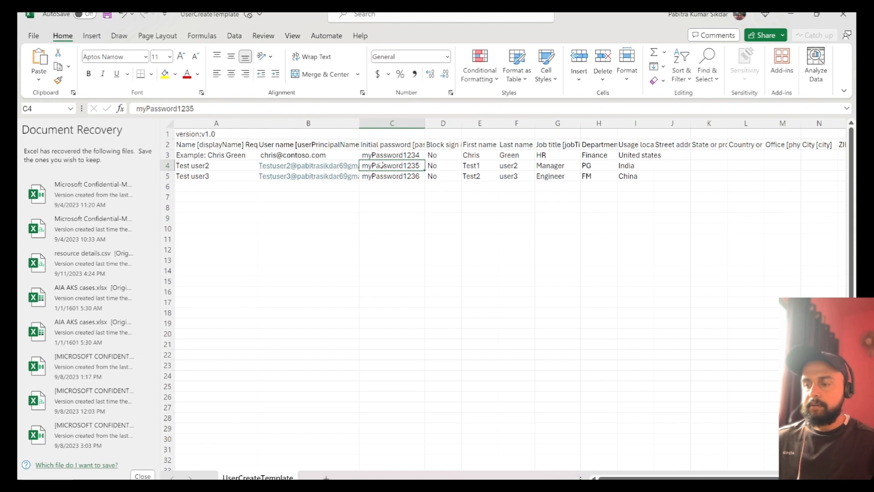
click(319, 166)
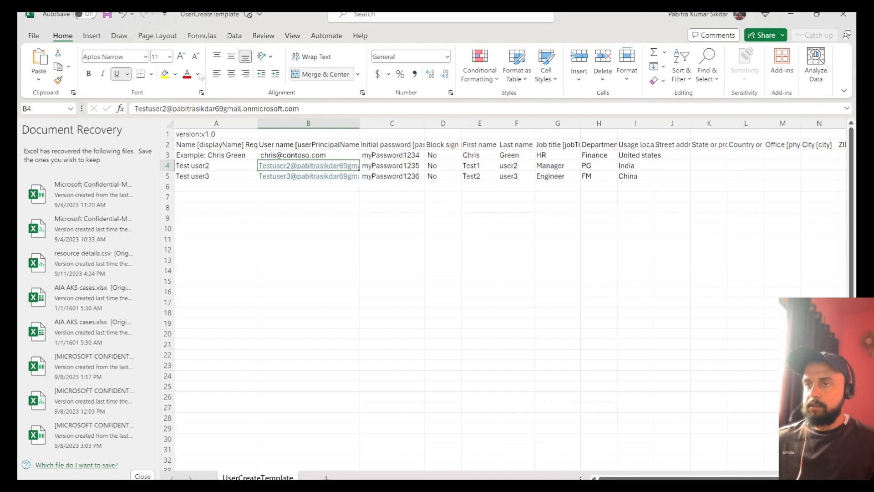
click(31, 36)
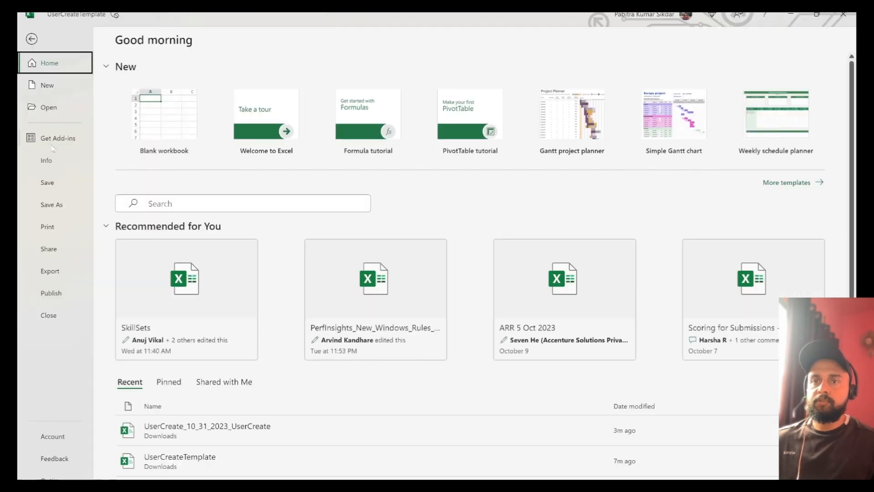
click(50, 181)
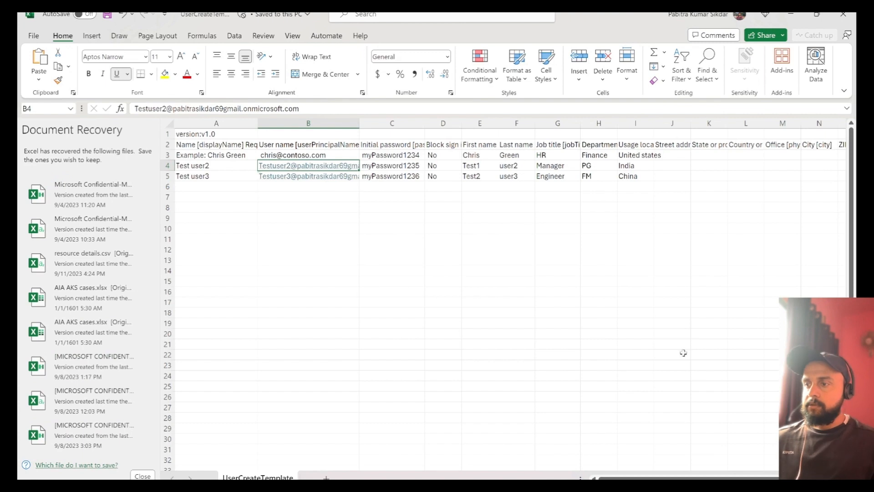
key(alt+Tab)
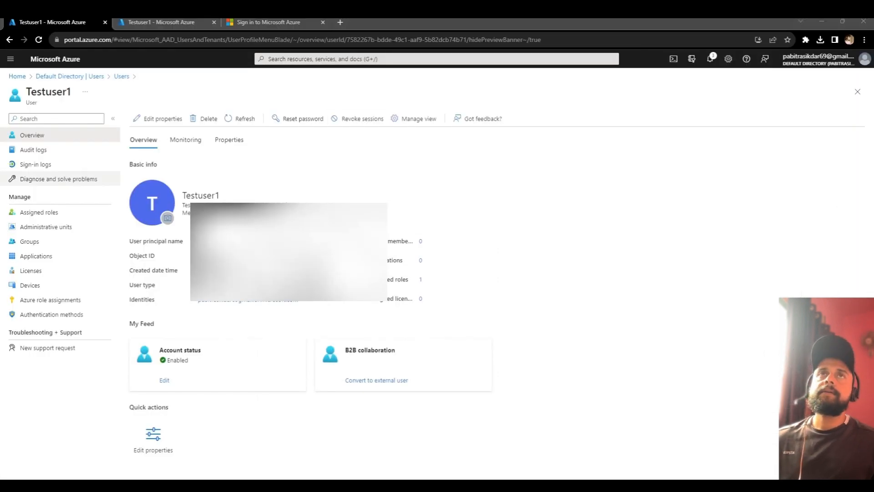
Step: From Default Directory's Users page, bulk-create users by uploading and submitting UserCreateTemplate.csv
click(101, 77)
click(101, 78)
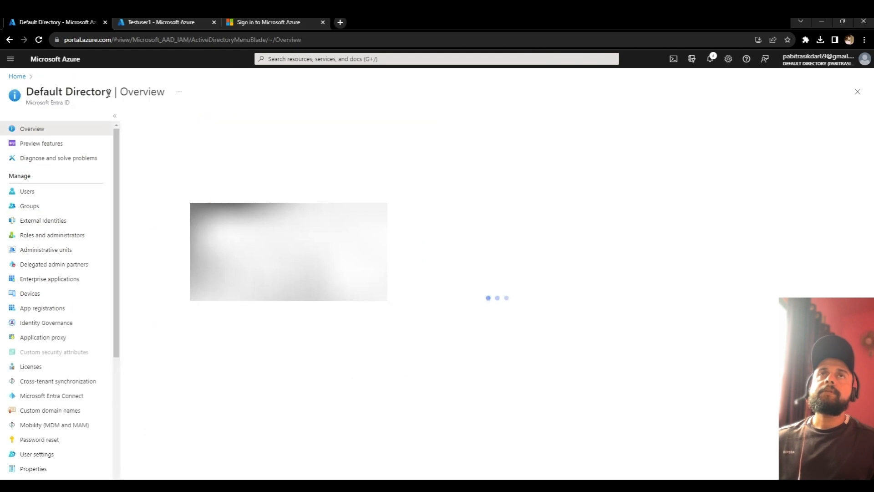
click(43, 191)
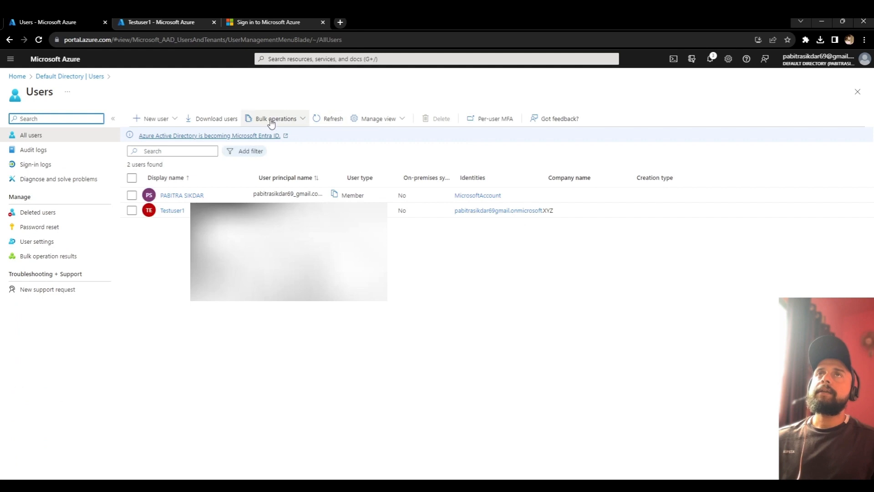
click(273, 120)
click(280, 136)
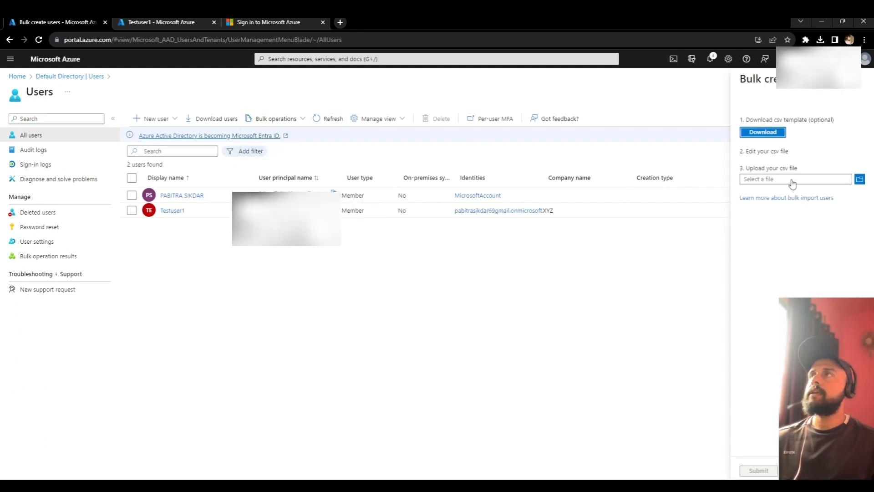
click(860, 179)
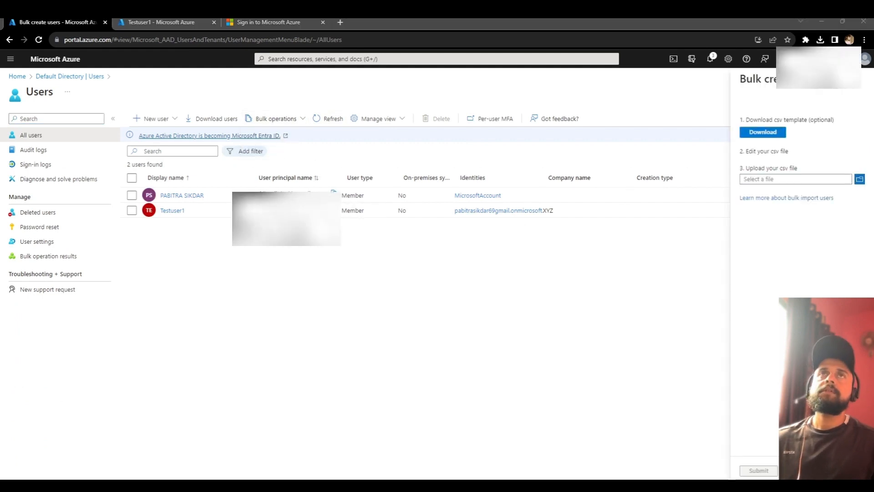
click(516, 220)
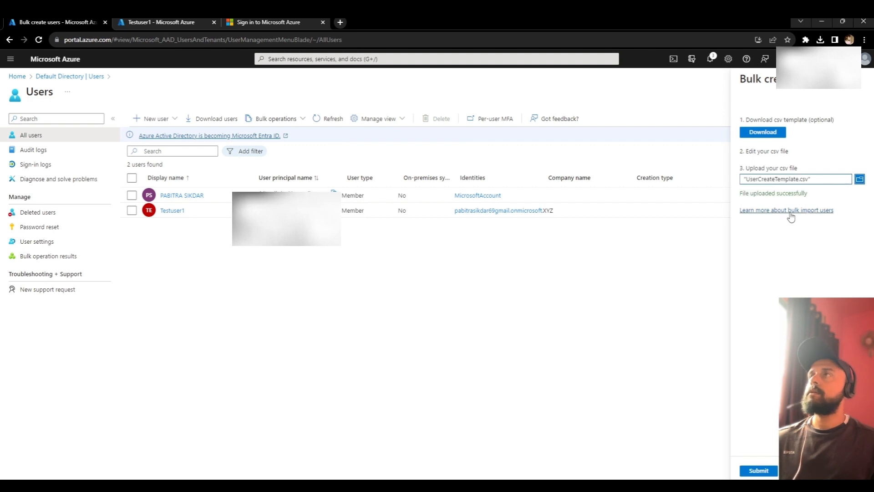
click(759, 471)
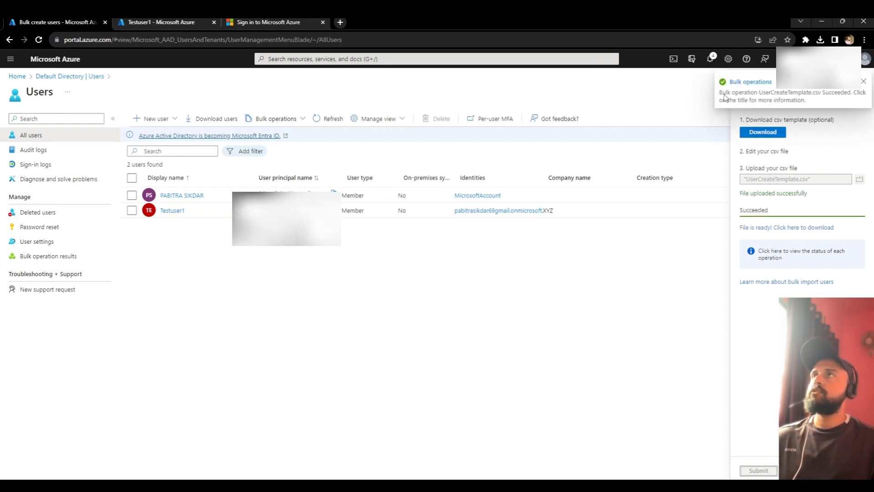
Step: Confirm Entra ID lists four users including Test user2 and Test user3, then show the Create group accounts slide
click(757, 84)
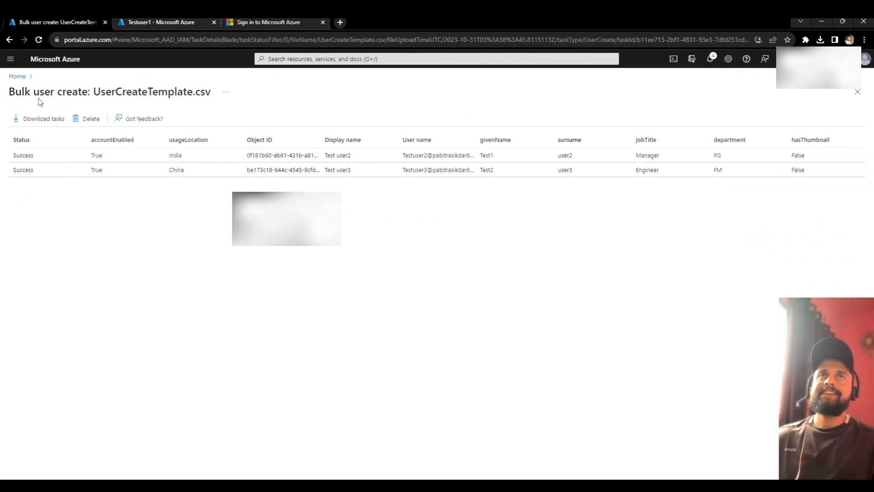
click(18, 76)
click(270, 127)
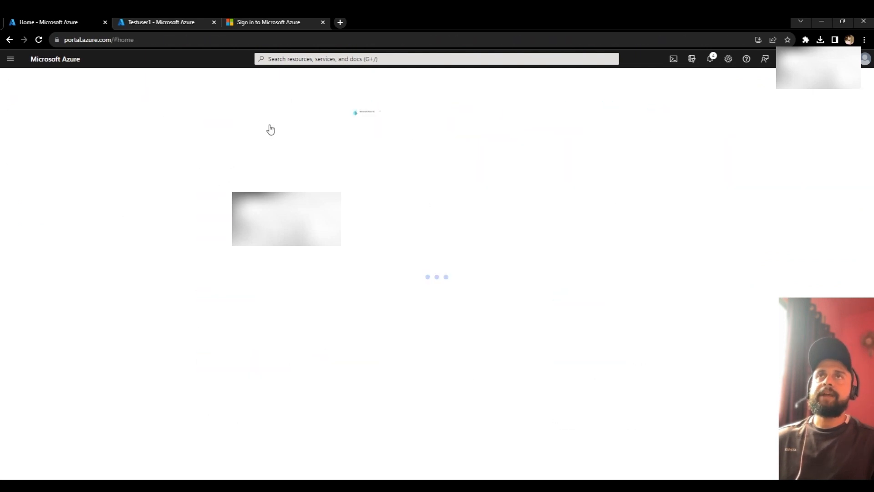
click(25, 194)
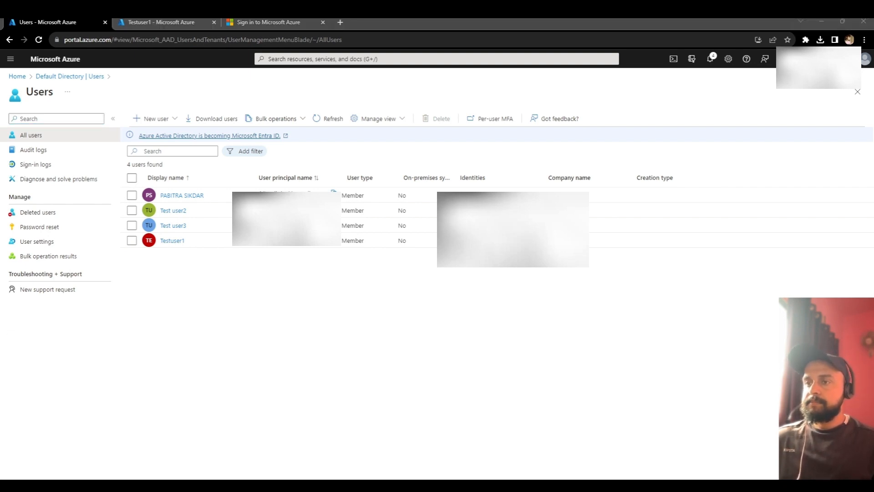
key(alt+Tab)
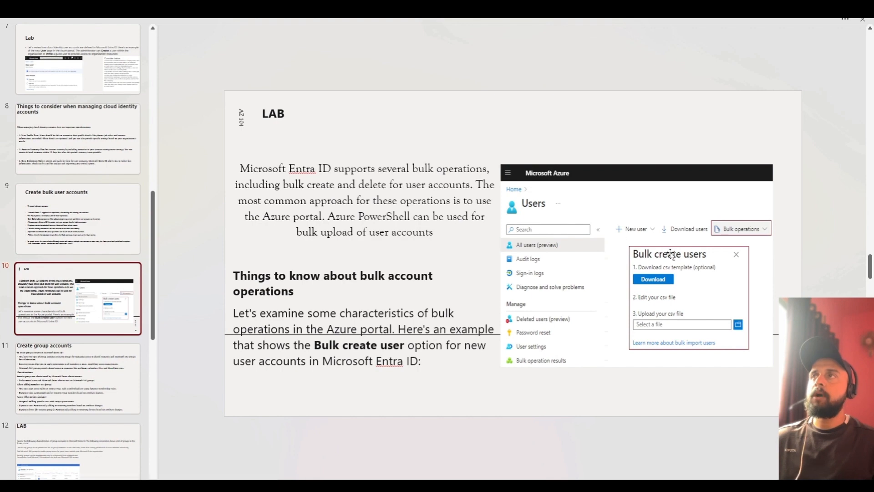
click(90, 373)
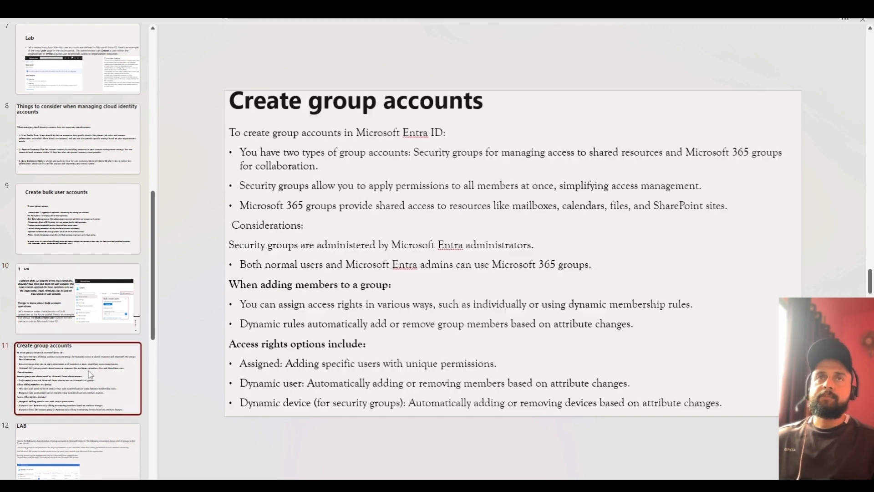
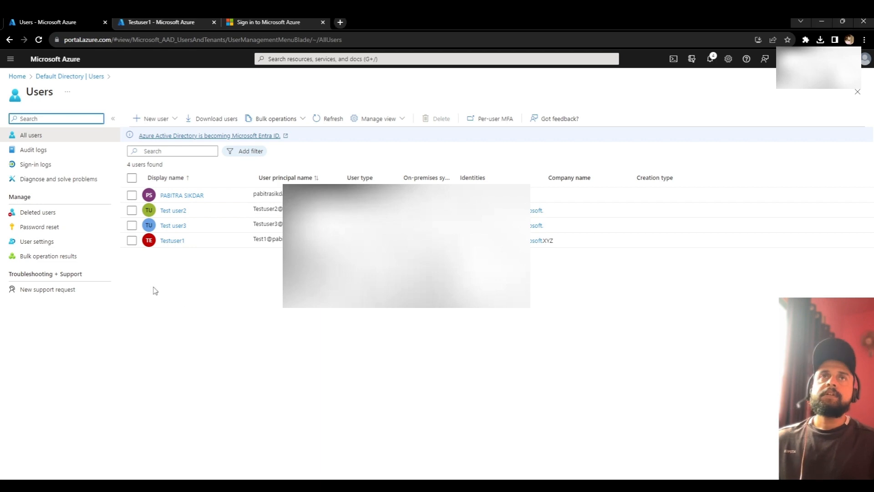
Step: Return from the Users list to the Default Directory overview via the breadcrumb
click(61, 76)
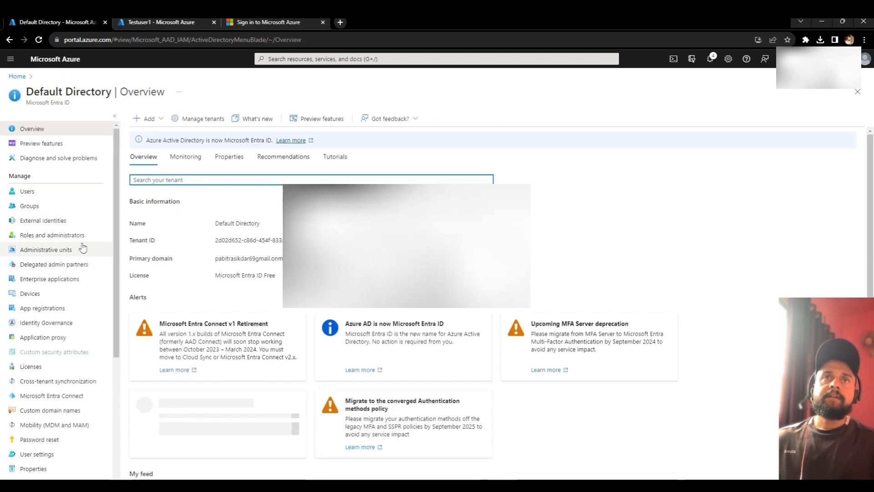
Step: Open Groups, start a New group, and choose Security as its group type
click(51, 207)
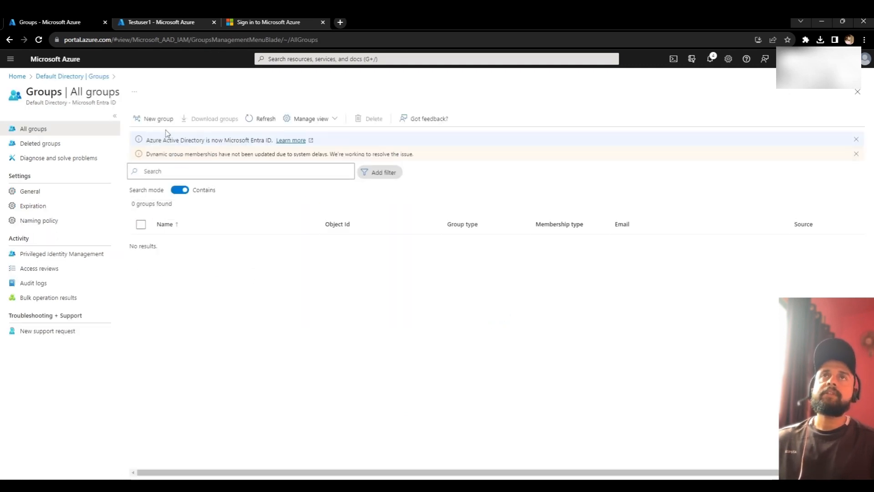
click(169, 120)
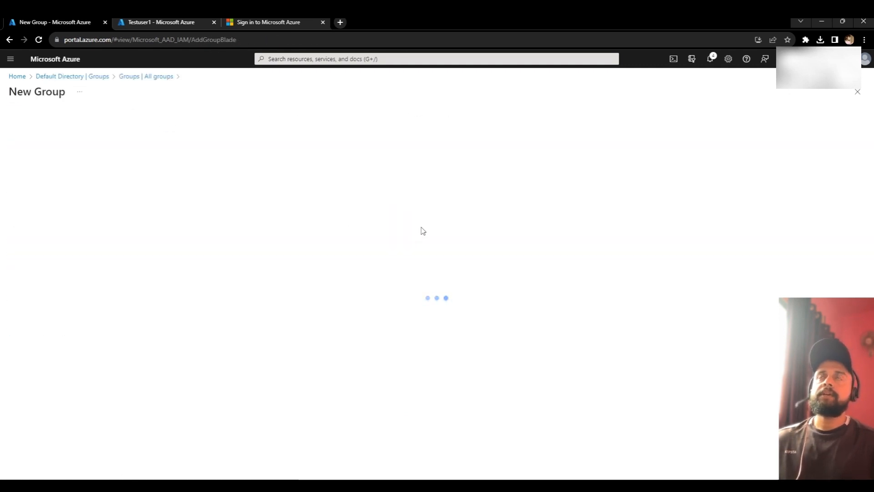
click(214, 152)
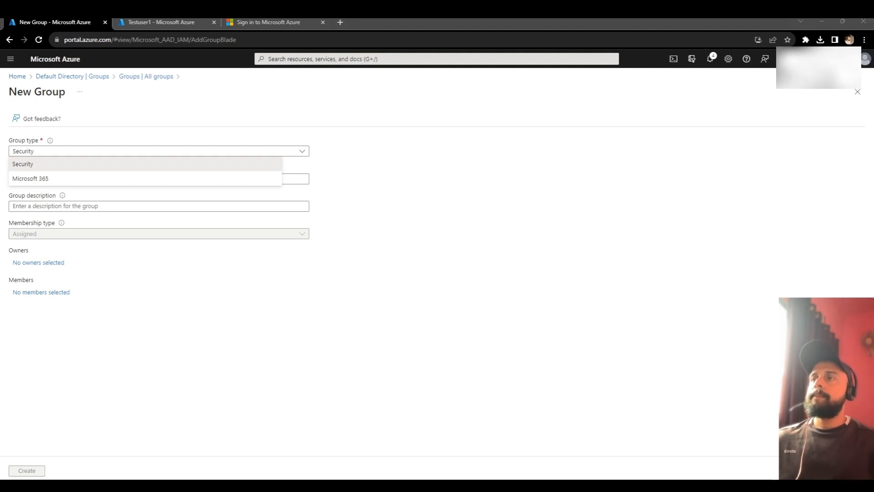
Step: Name the group 'Securitygrouptest' and begin the description 'this security group is for testing'
click(43, 164)
click(86, 179)
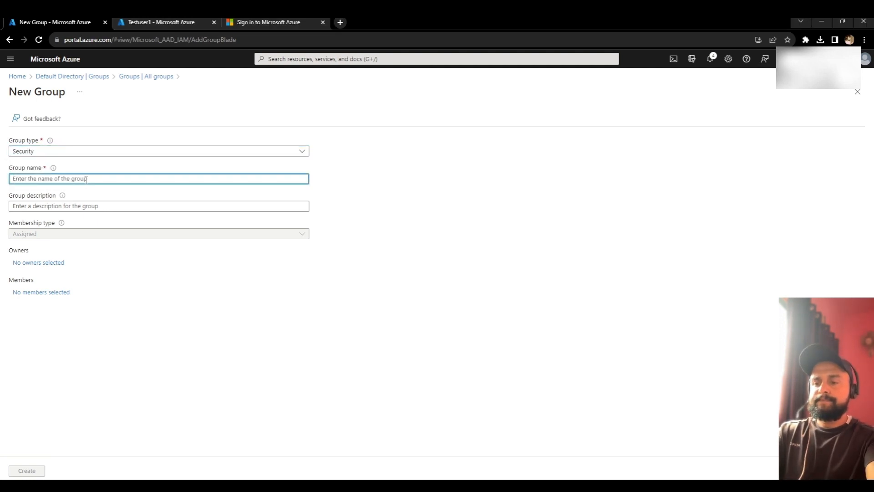
text(Security)
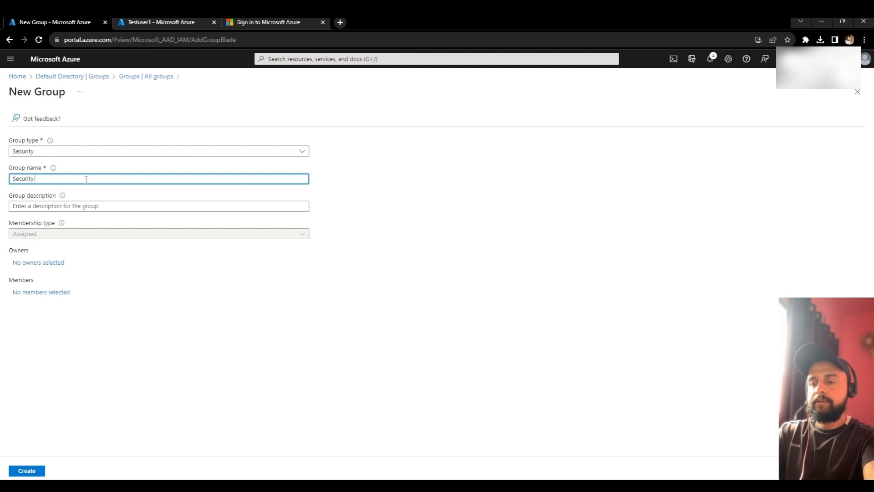
text(group)
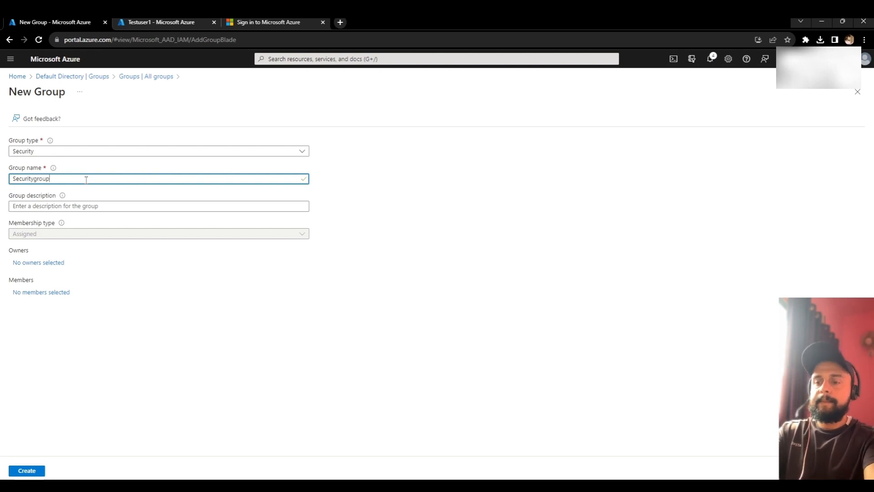
text(test)
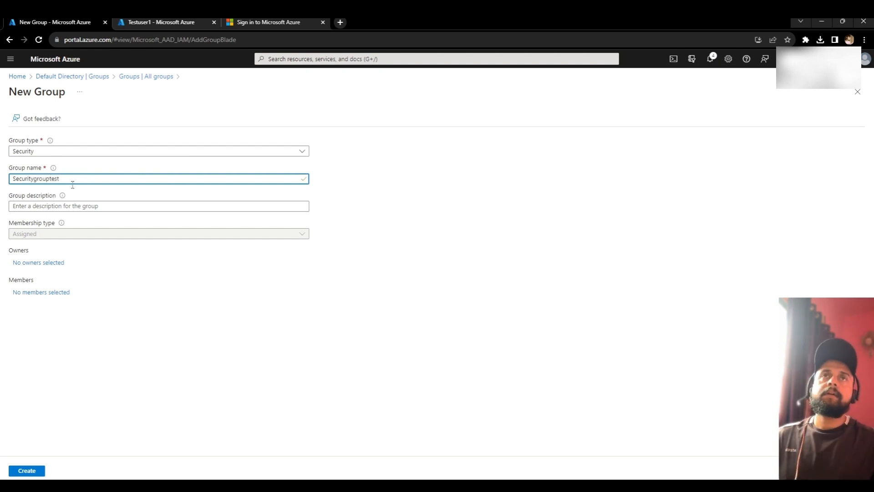
click(79, 202)
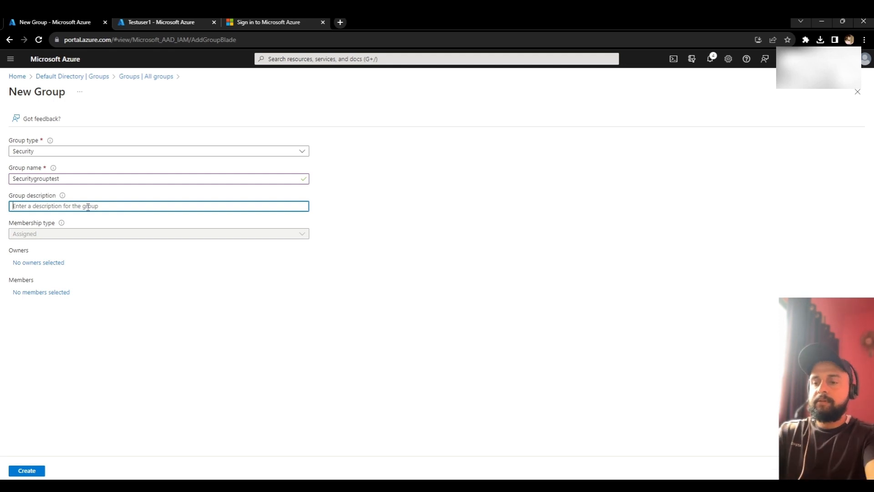
text(this security grou)
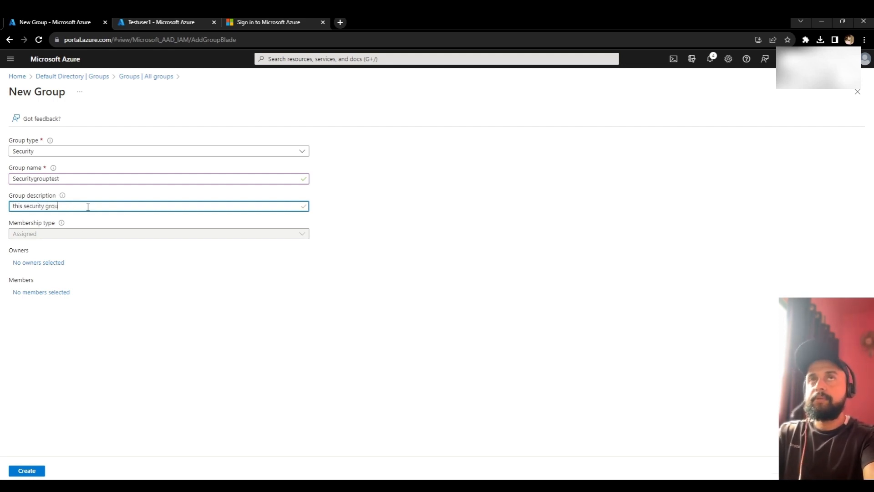
Step: Assign the first listed user as the group's owner
click(39, 265)
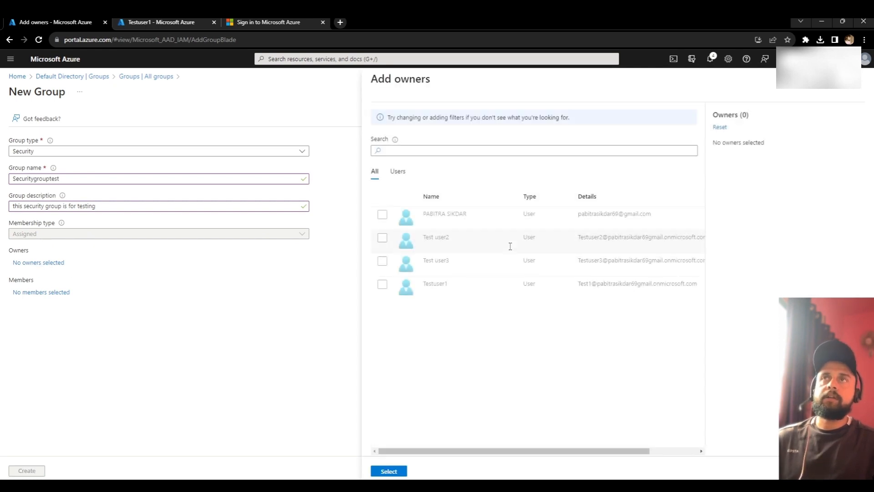
click(383, 215)
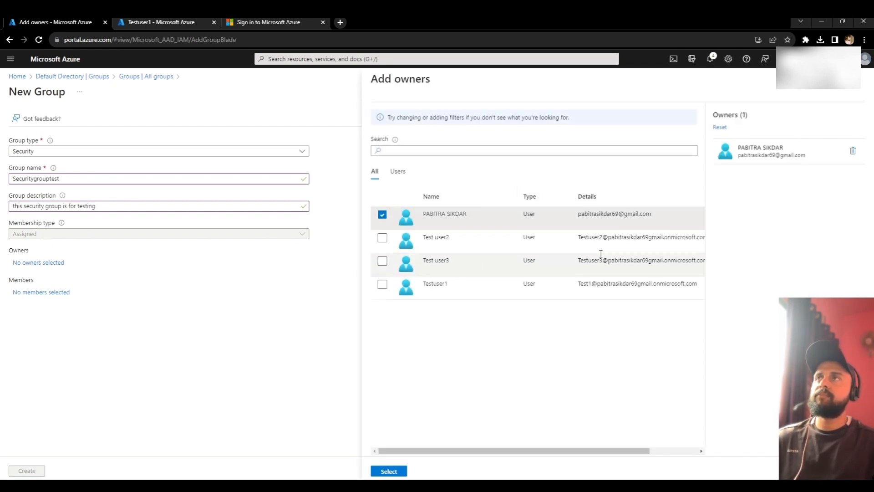
click(389, 471)
Step: Search 'tes', add Test user2, Test user3 and Testuser1 as members, and create the group
click(43, 294)
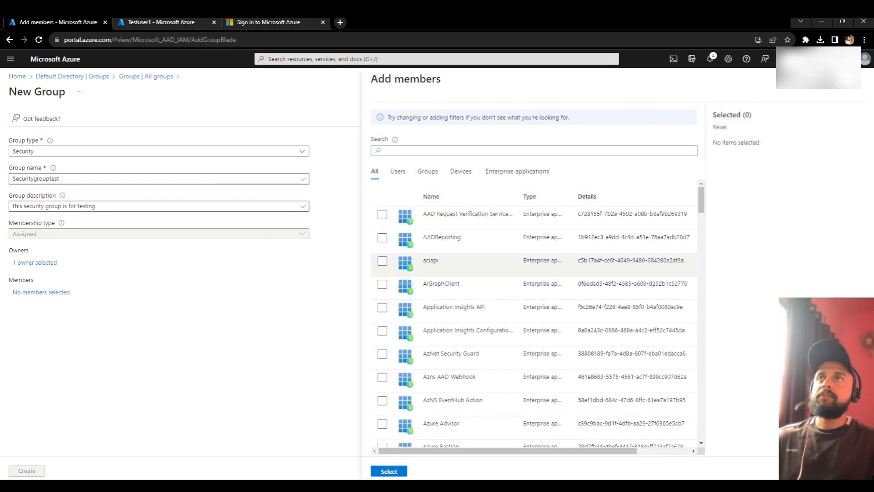
scroll(511, 258, down, 9)
scroll(496, 229, up, 6)
click(454, 152)
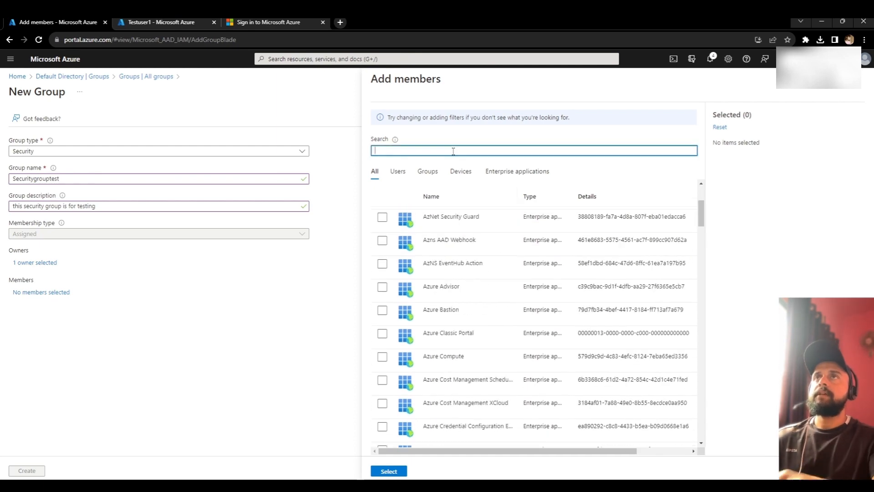
text(tes)
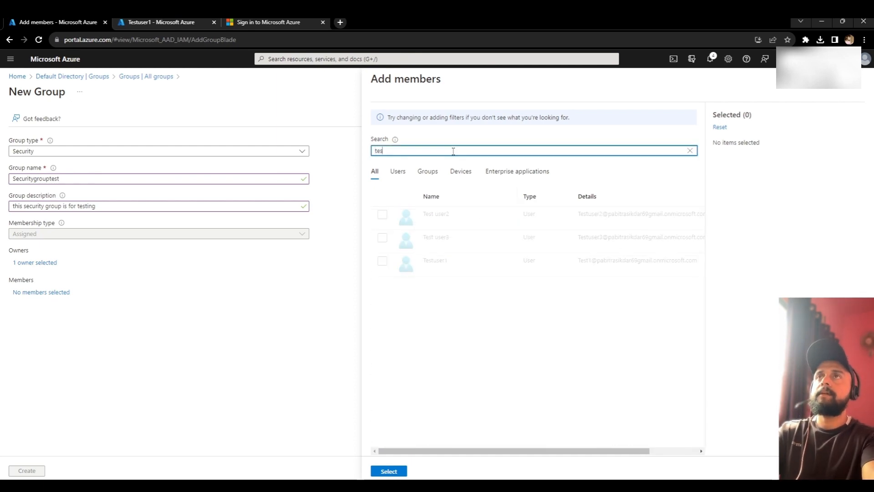
click(382, 215)
click(382, 237)
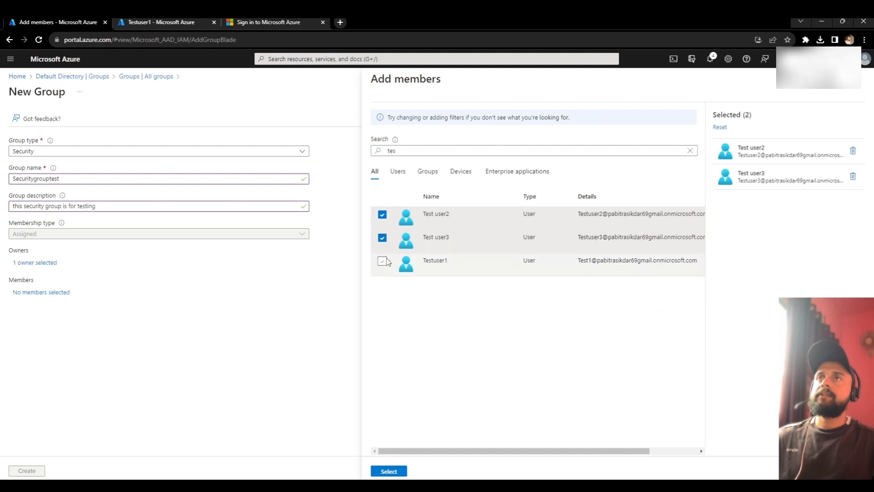
click(382, 260)
click(389, 471)
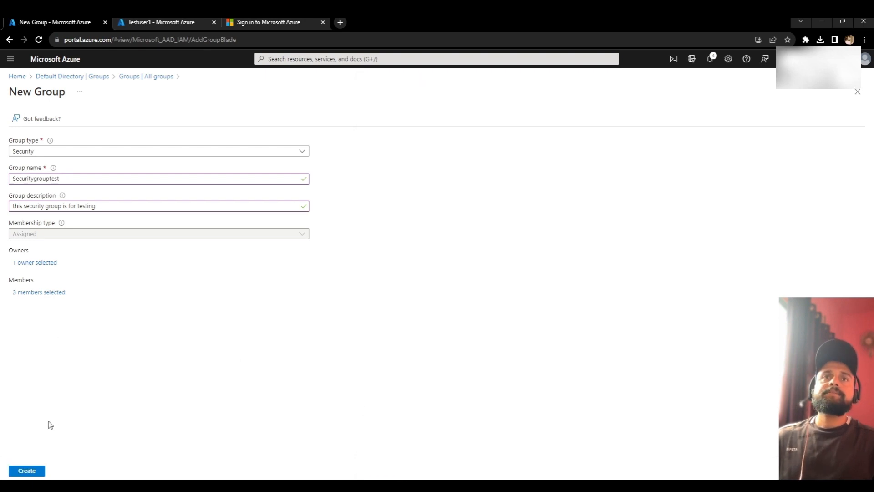
click(42, 472)
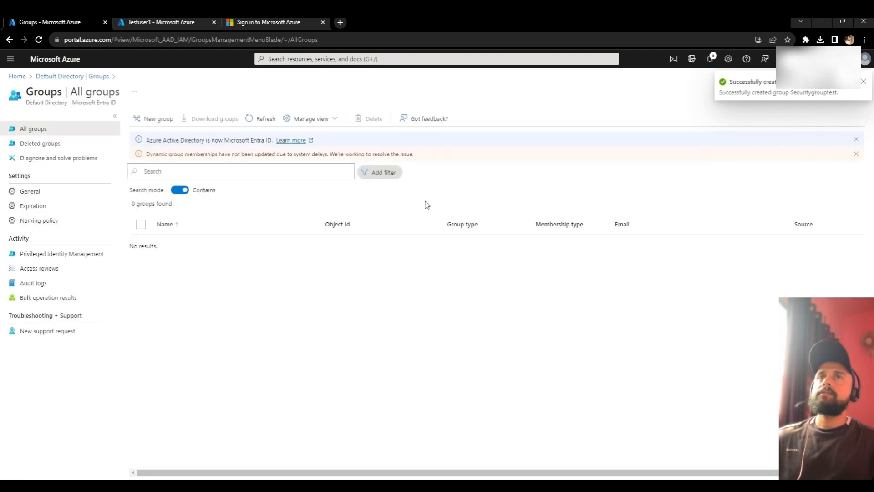
Step: Refresh All groups until Securitygrouptest appears as an assigned Security group
click(257, 120)
click(257, 123)
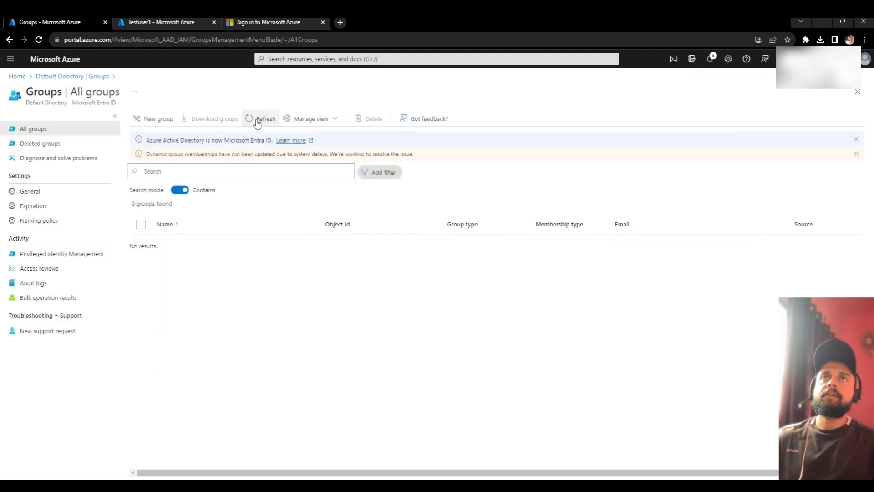
click(257, 123)
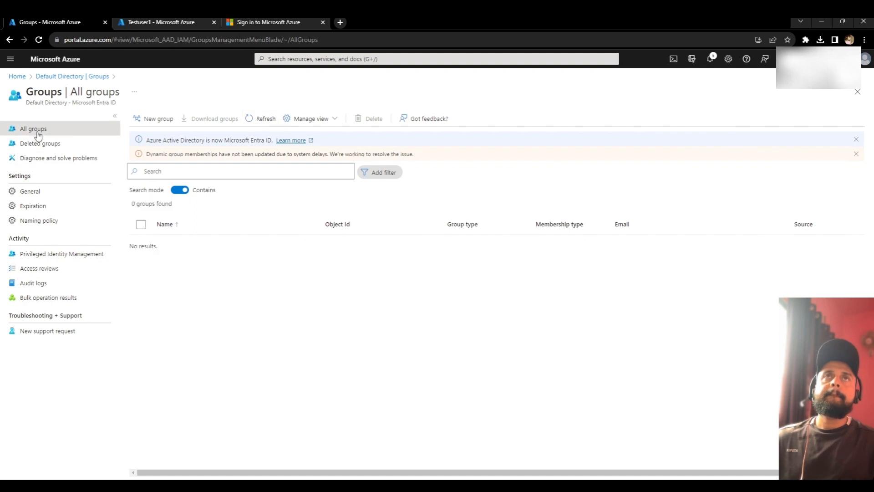
click(252, 119)
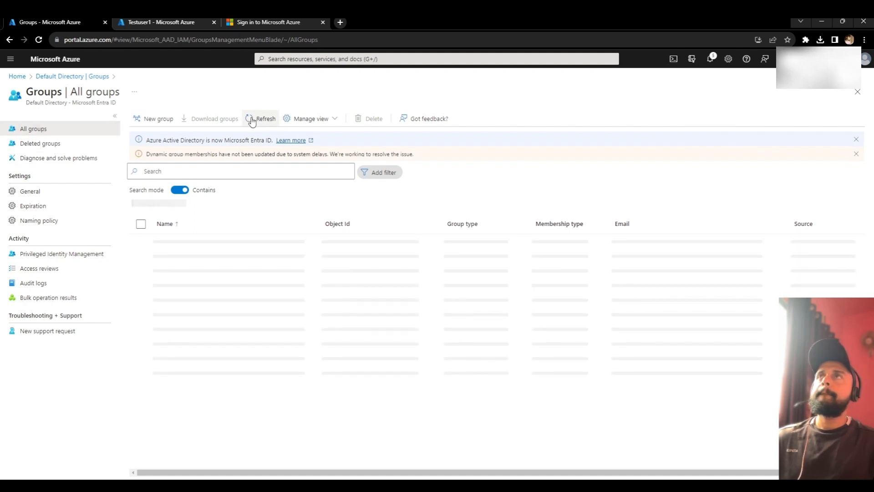
click(711, 60)
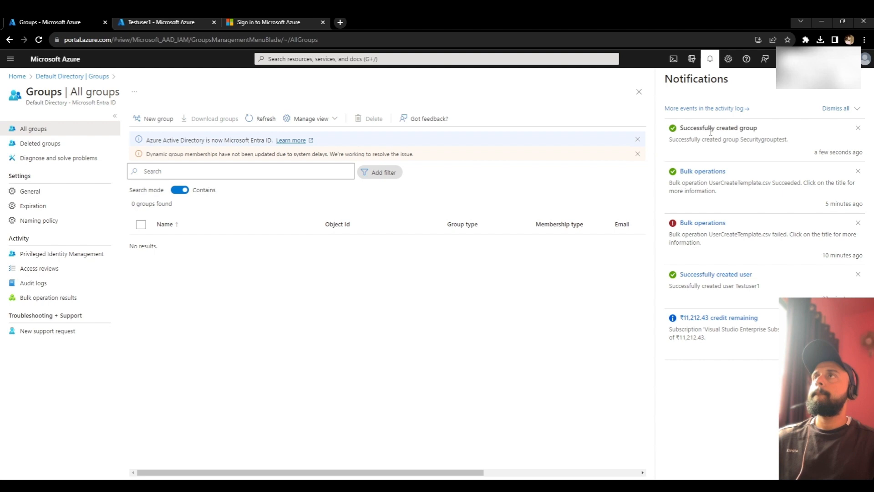
click(72, 78)
click(39, 206)
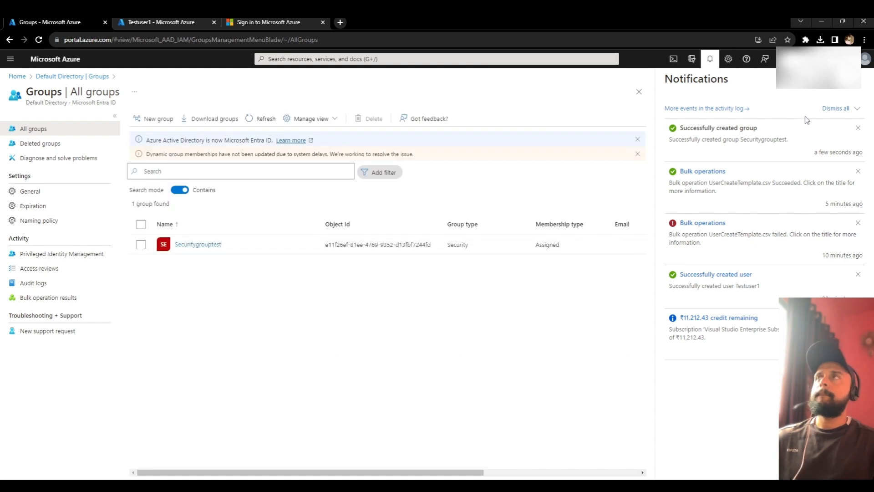
click(343, 192)
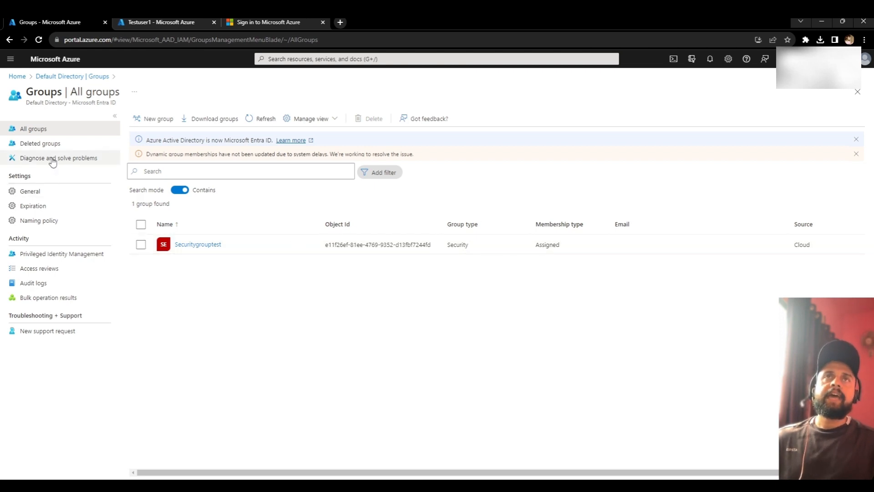
Step: Open Securitygrouptest and view its overview, properties and three members
click(192, 246)
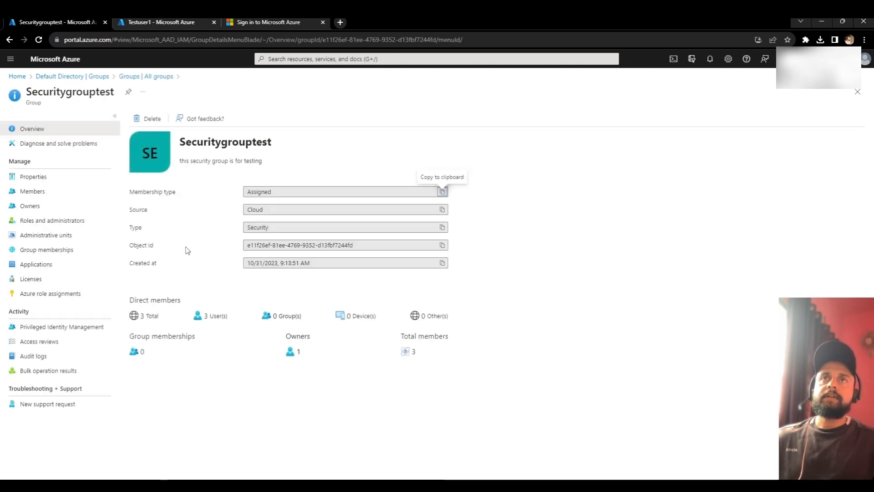
click(35, 177)
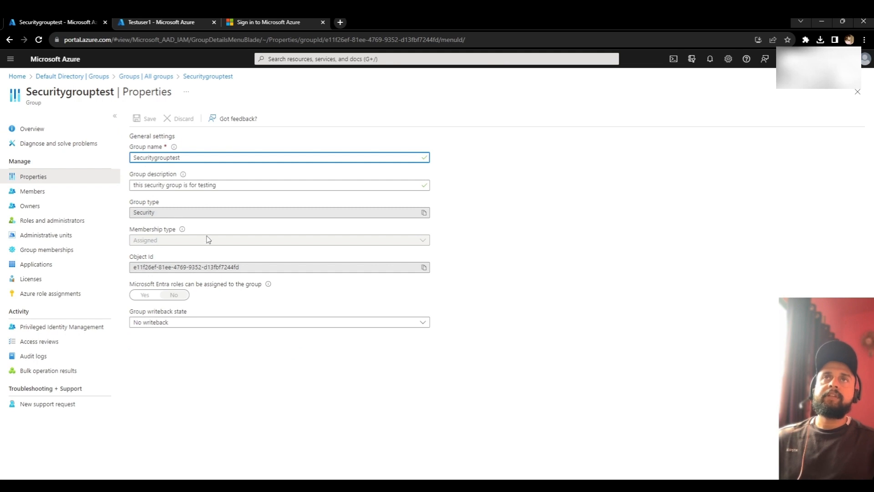
click(55, 194)
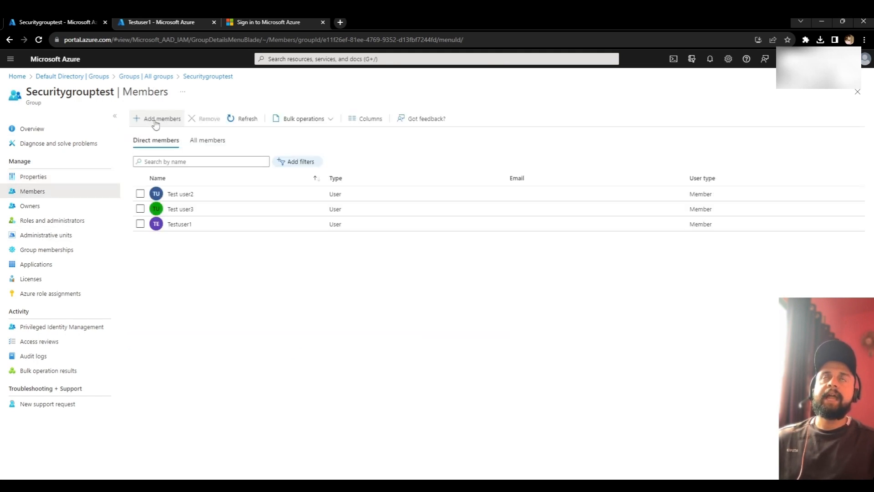
Step: Check its bulk operations, one owner, roles and administrators, and empty administrative units
click(327, 120)
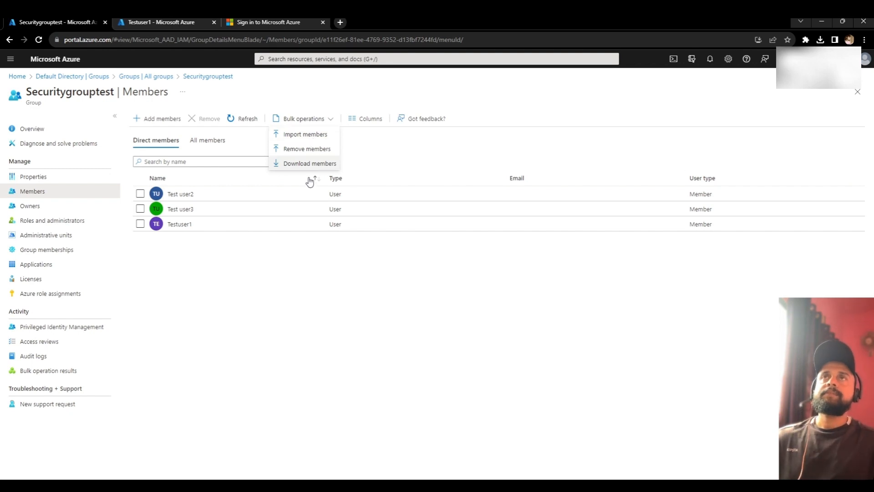
click(258, 256)
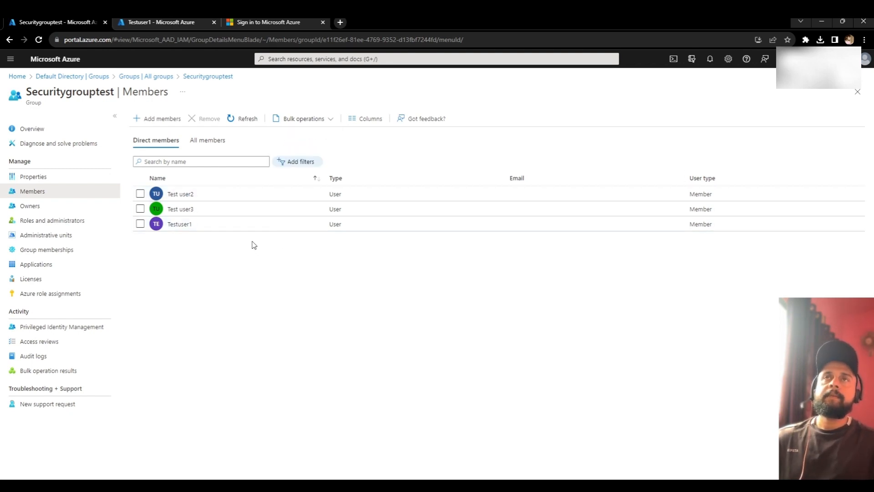
click(60, 209)
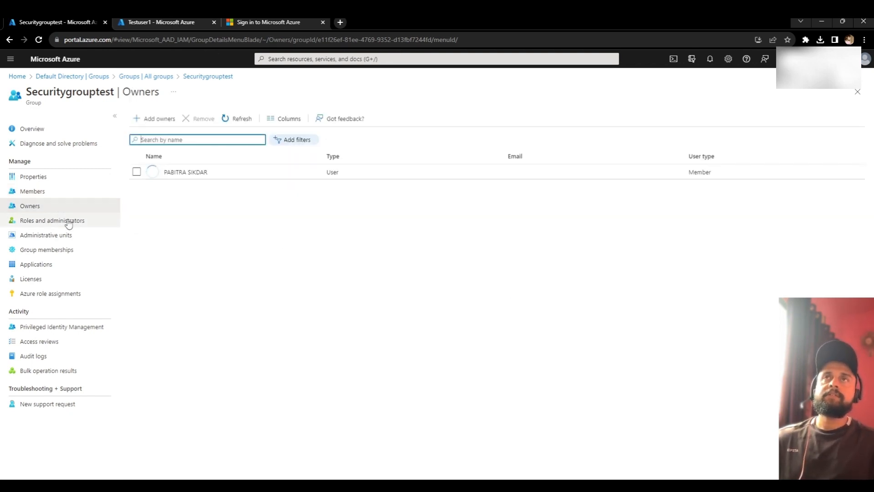
click(68, 223)
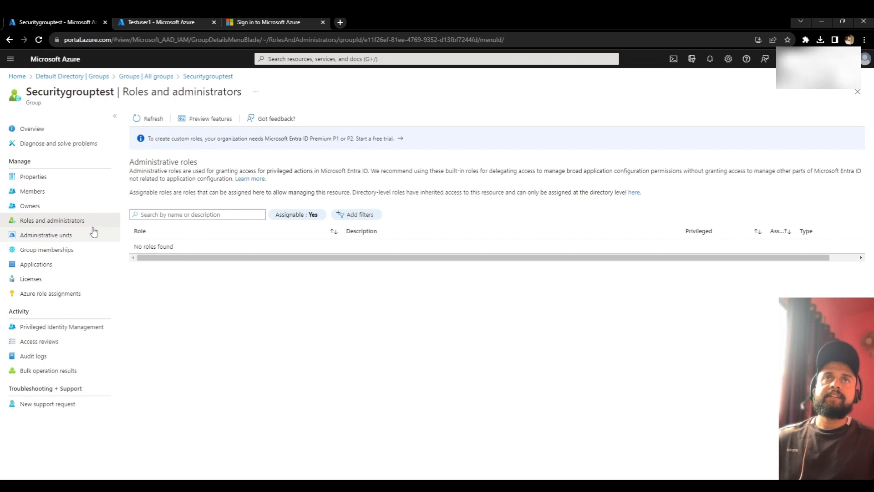
click(76, 236)
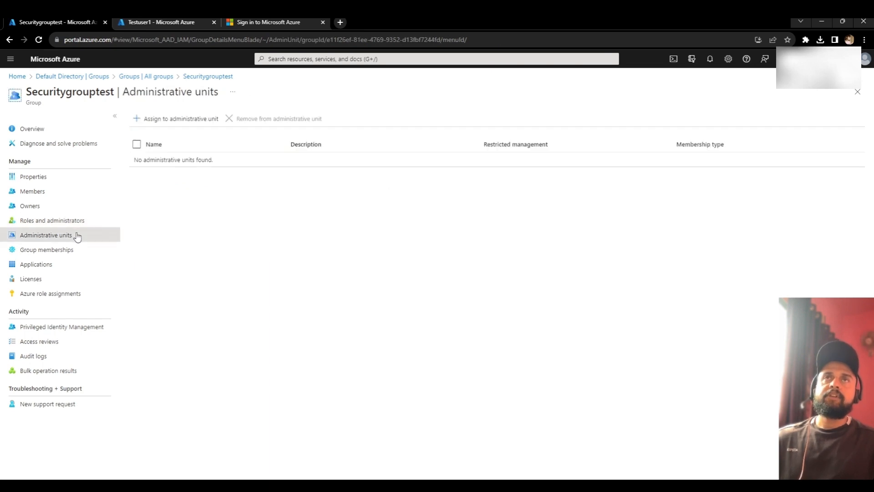
Step: Cancel the administrative unit picker, then add a group membership to Securitygrouptest
click(187, 123)
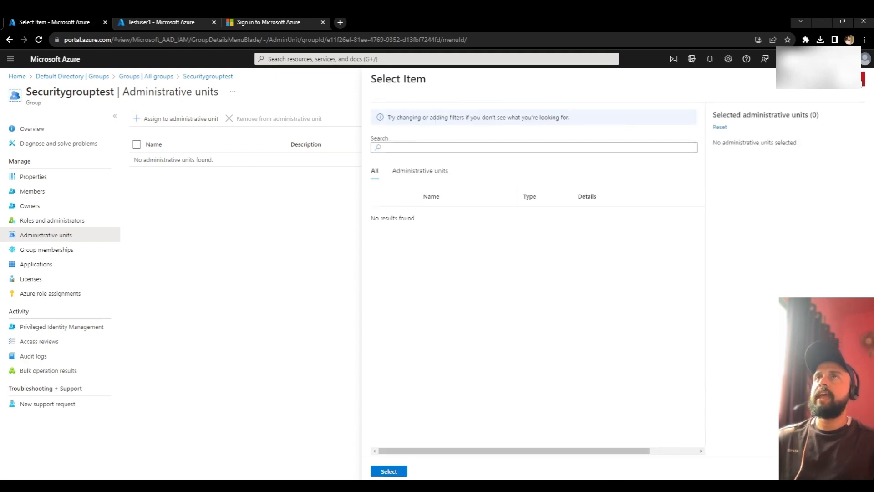
click(863, 79)
click(54, 251)
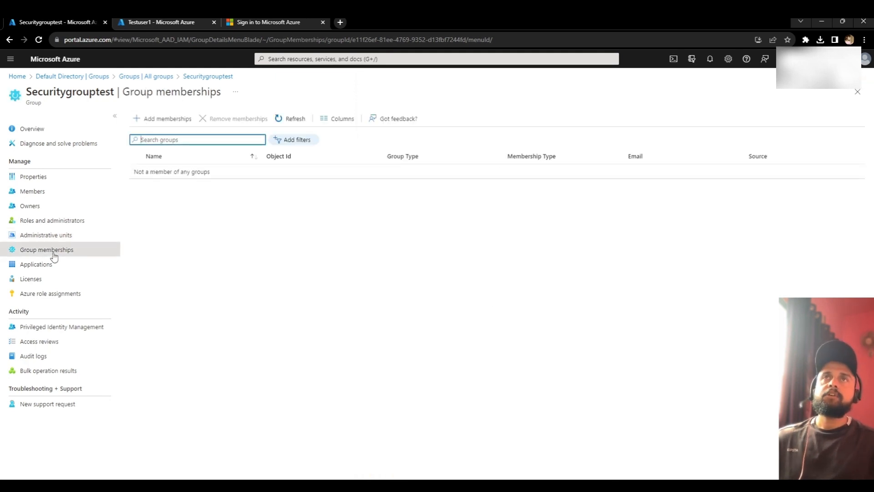
click(164, 119)
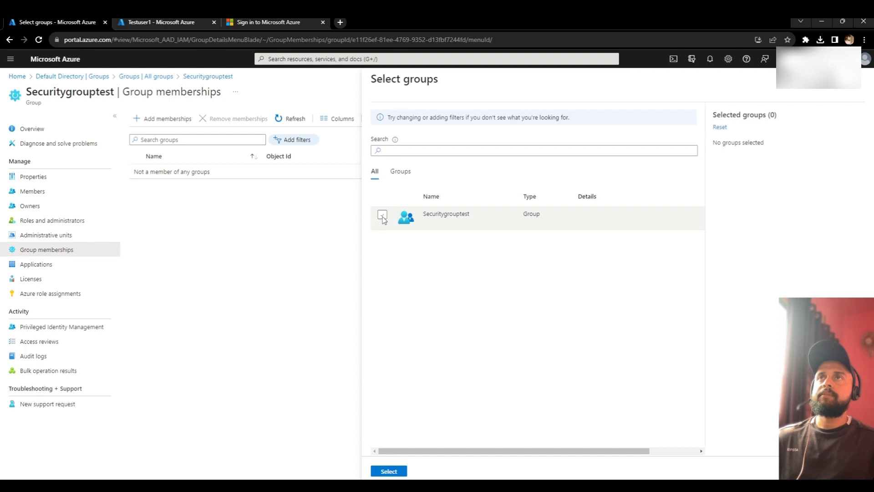
click(382, 215)
click(405, 472)
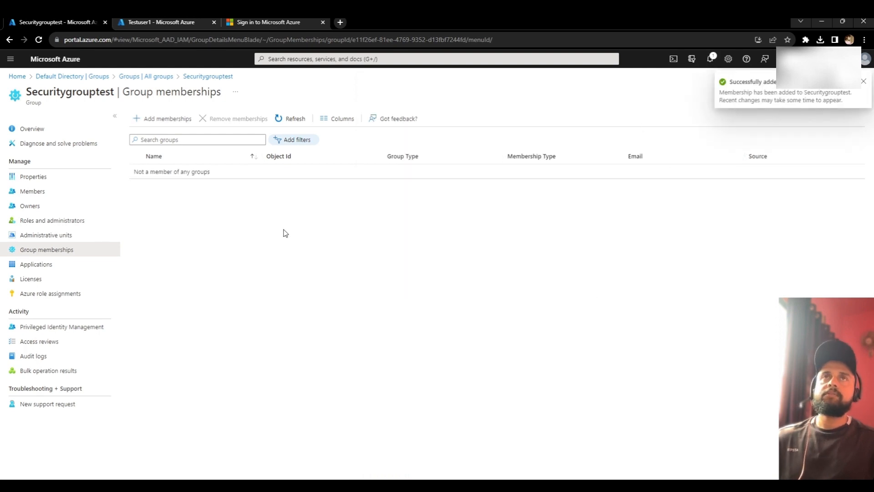
Step: Review the group's applications, licenses and Azure role assignments, all empty
click(52, 265)
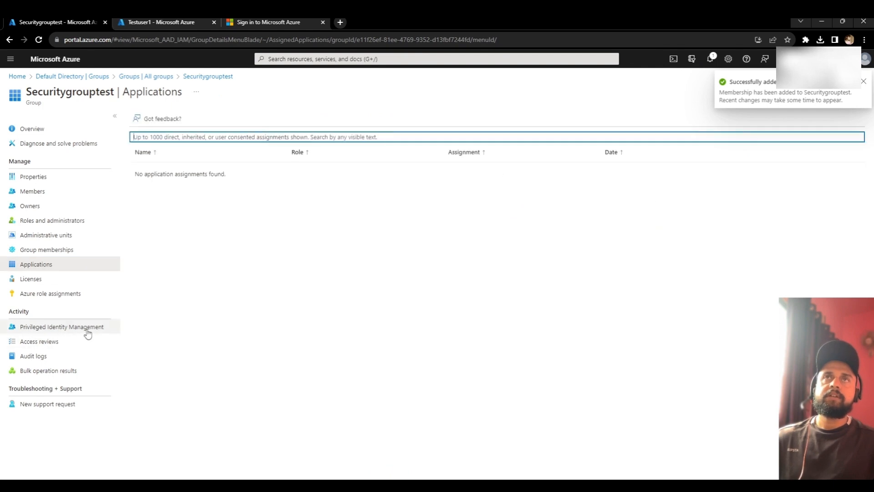
click(36, 281)
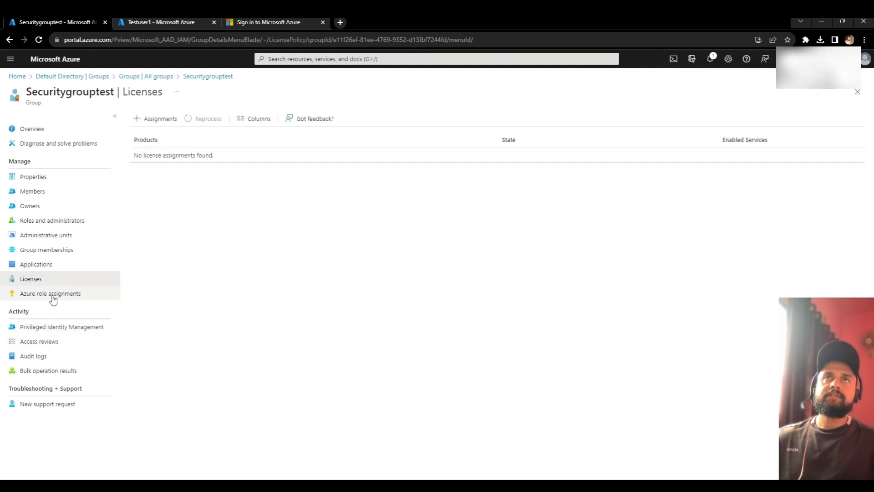
click(53, 299)
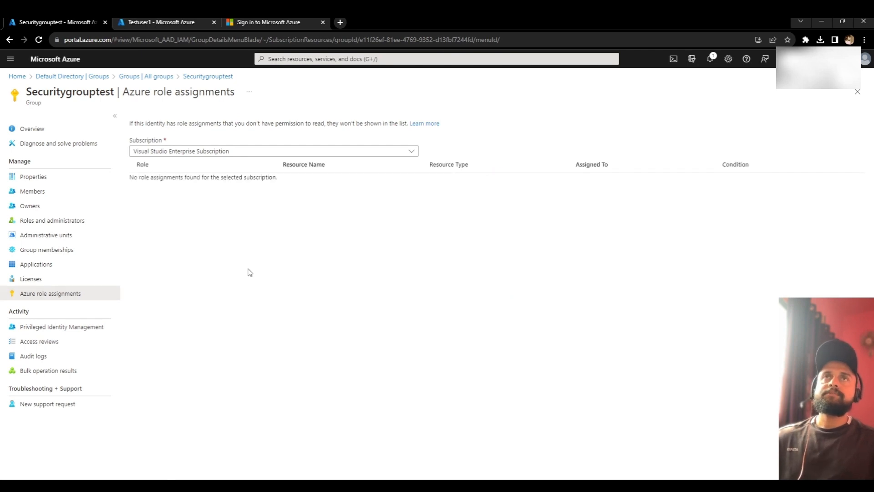
Step: Review the audit logs and bulk operation results, then return through All groups to Default Directory
click(41, 359)
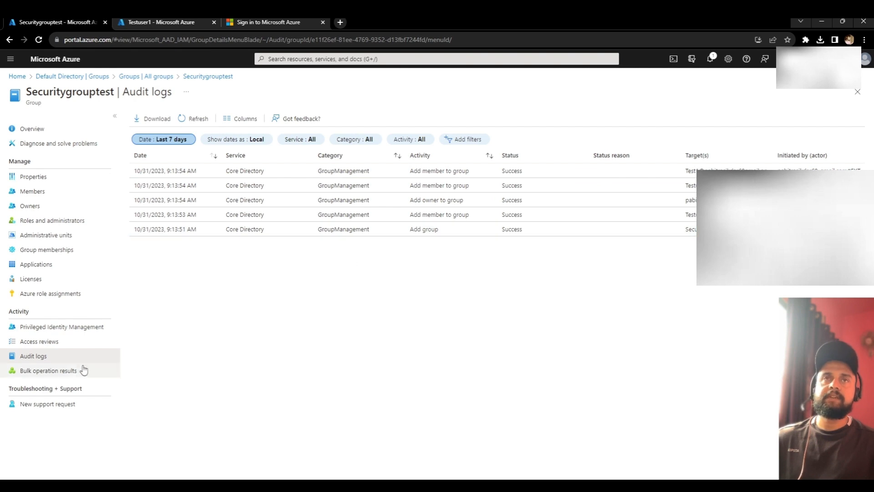
click(62, 372)
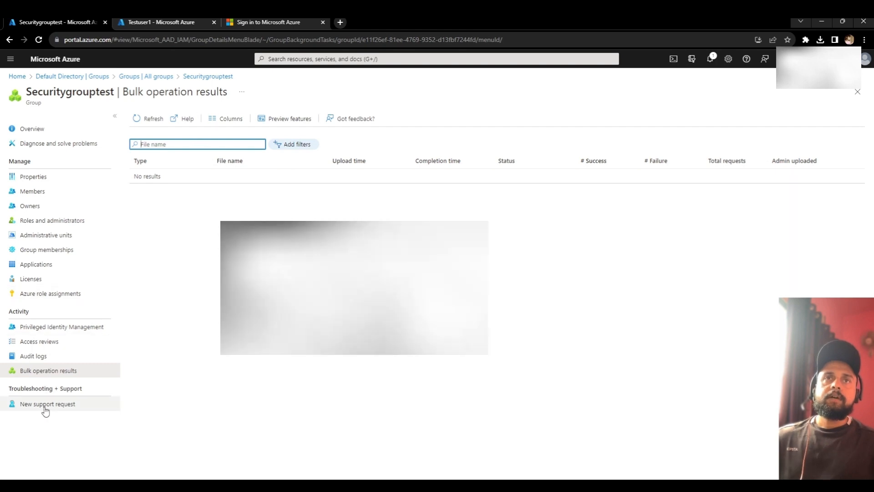
click(122, 77)
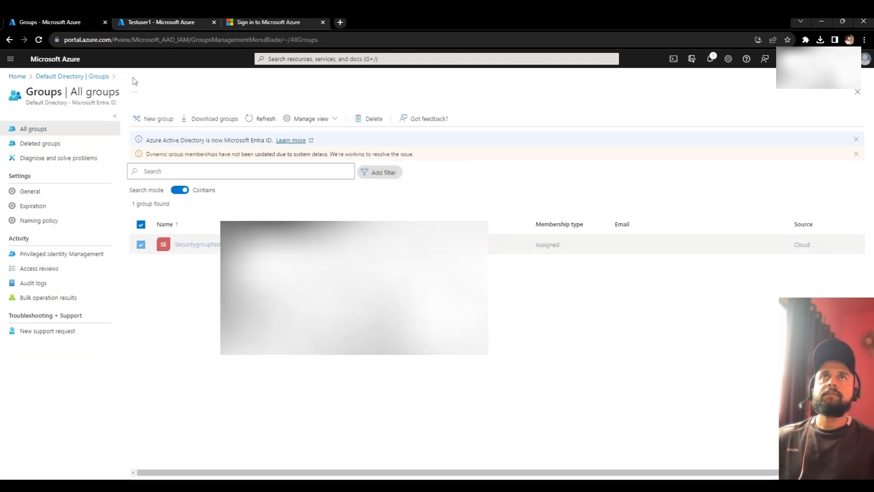
click(82, 77)
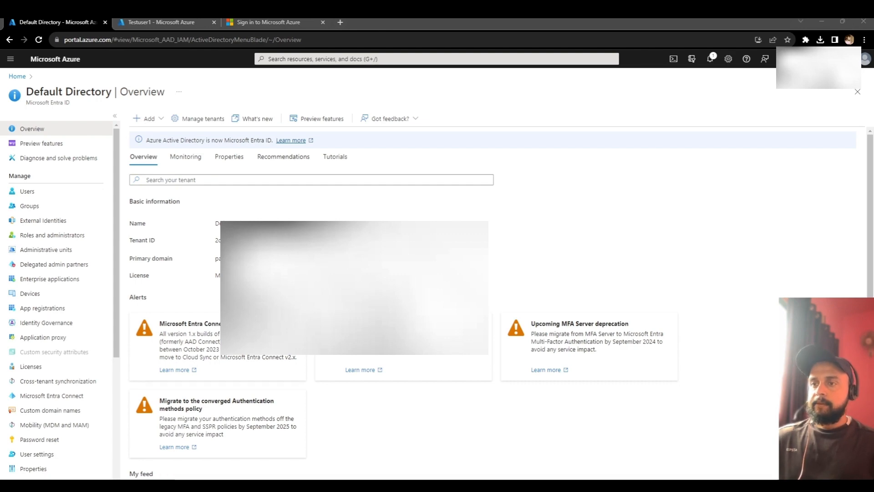
Step: In PowerPoint, move past the LAB slide to slide 13, 'Create administrative units'
key(alt+Tab)
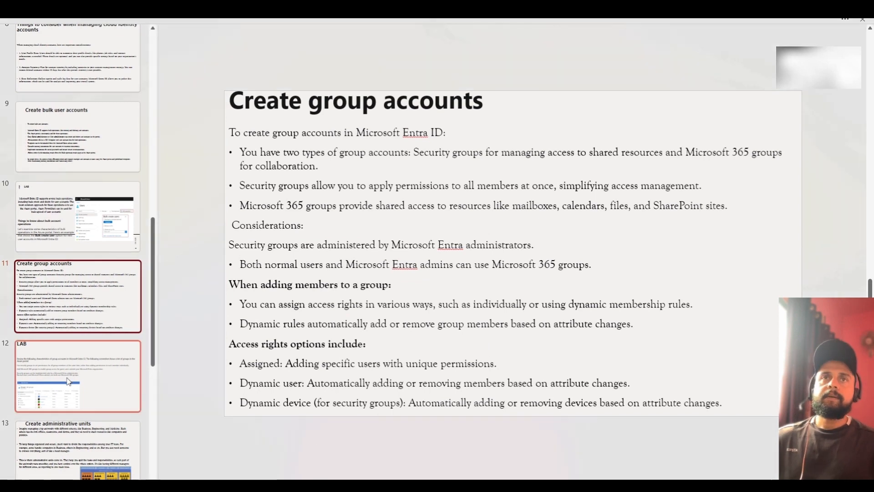
click(75, 348)
scroll(74, 341, down, 1)
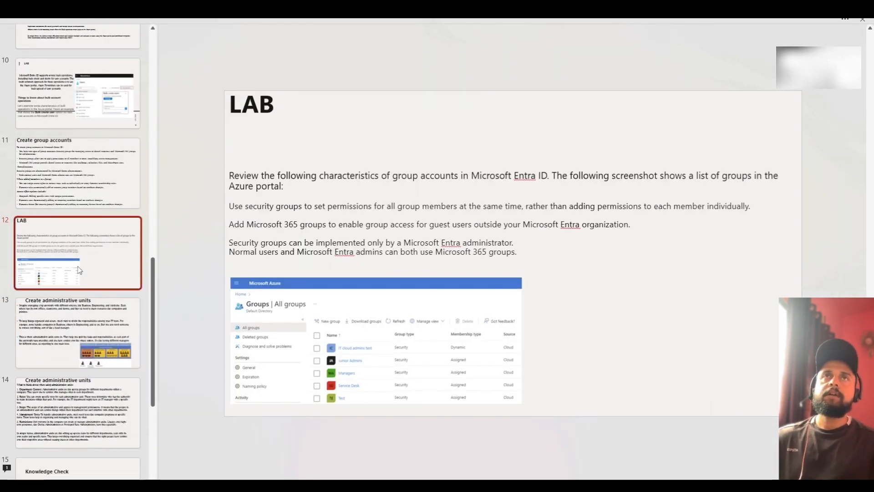
click(94, 336)
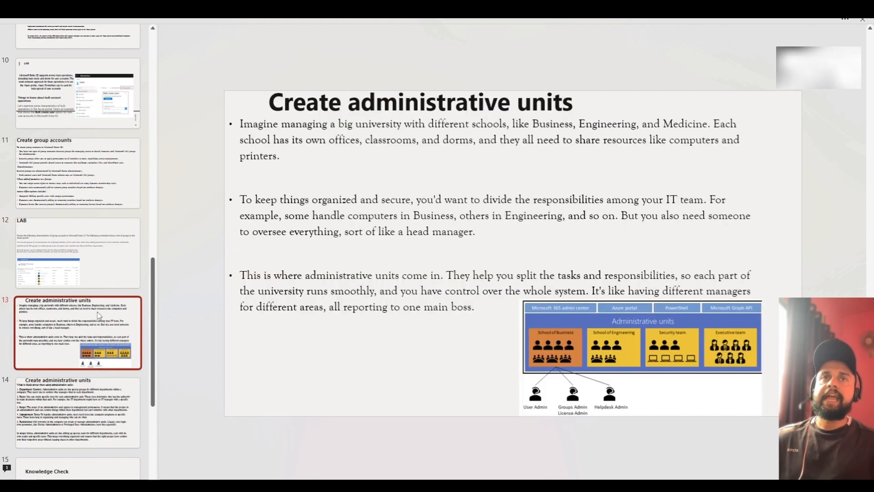
scroll(97, 321, down, 3)
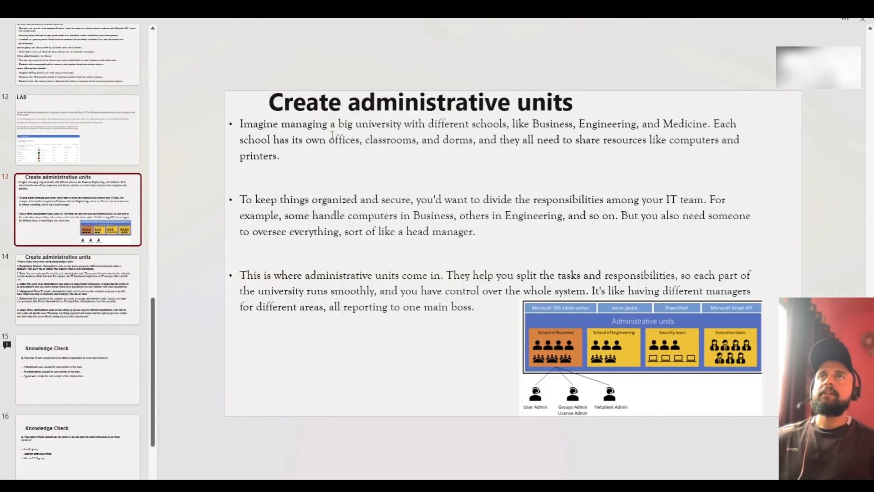